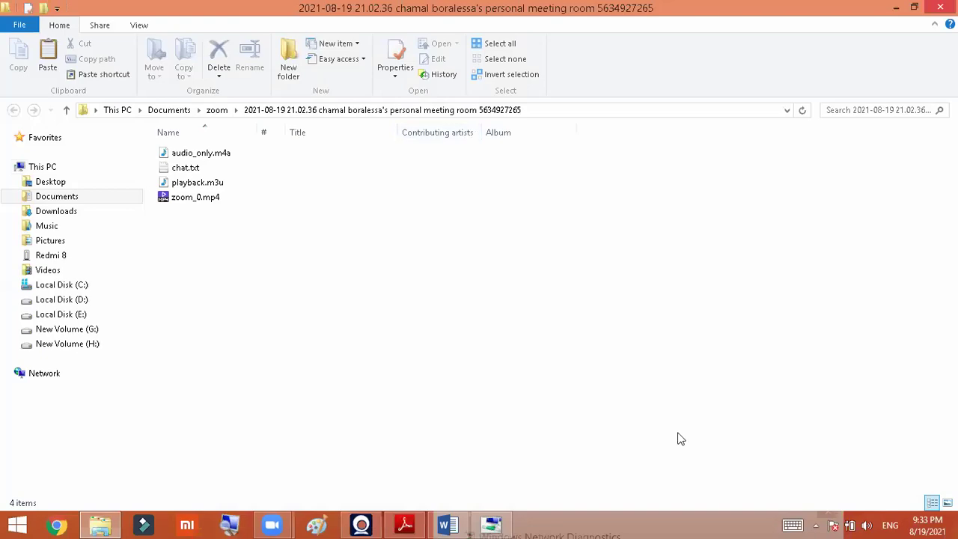
# - Close the meeting recording's folder window and return from the save screen to the Word document
pyautogui.hotkey('alt', 'F4')
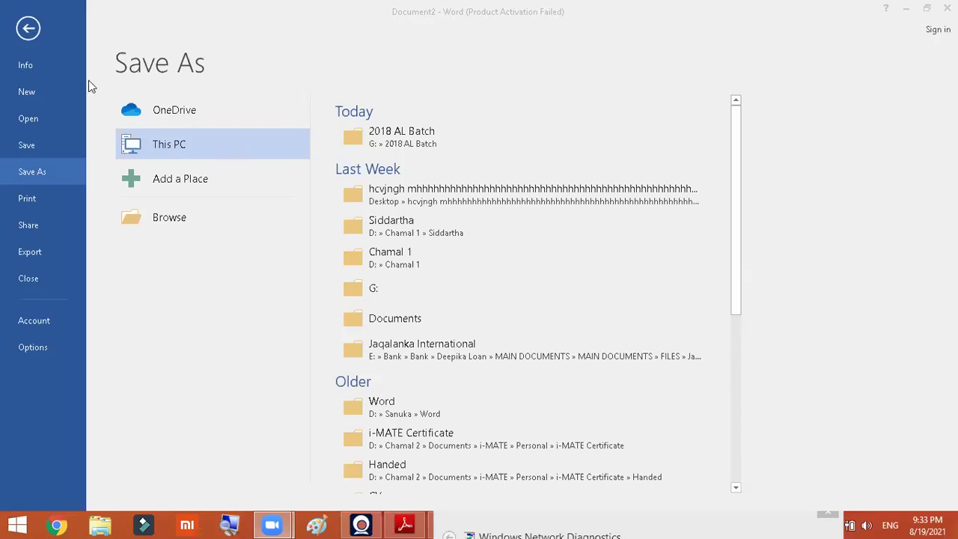
pyautogui.click(29, 28)
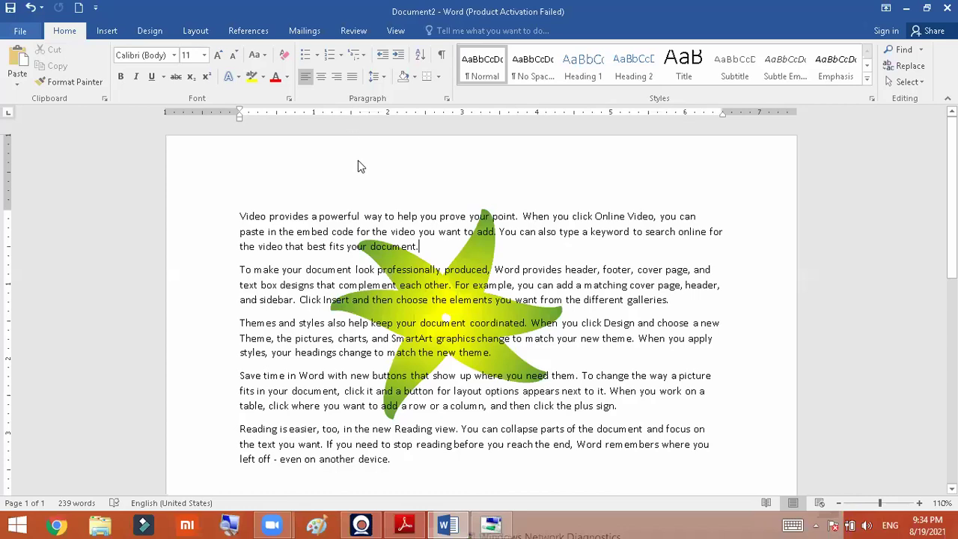
pyautogui.hotkey('ctrl', 's')
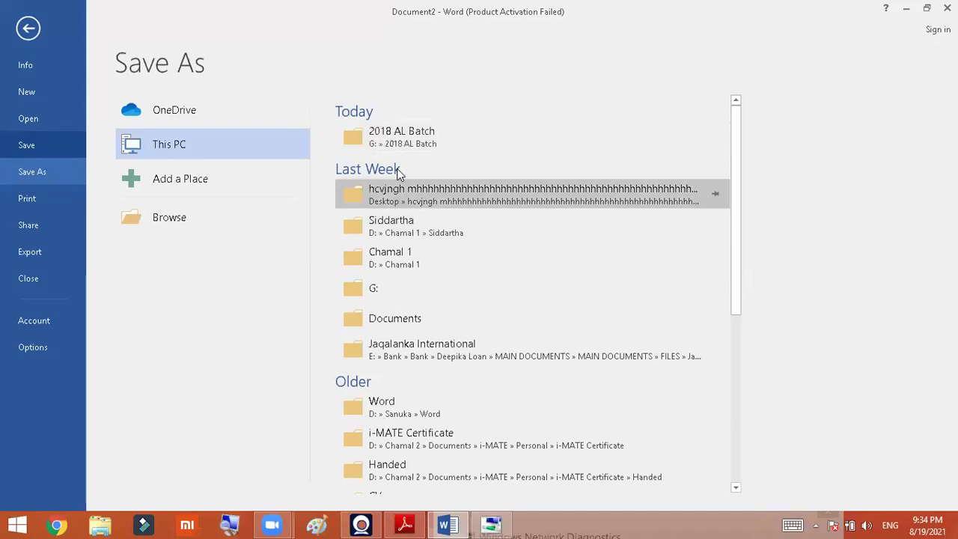
pyautogui.click(217, 218)
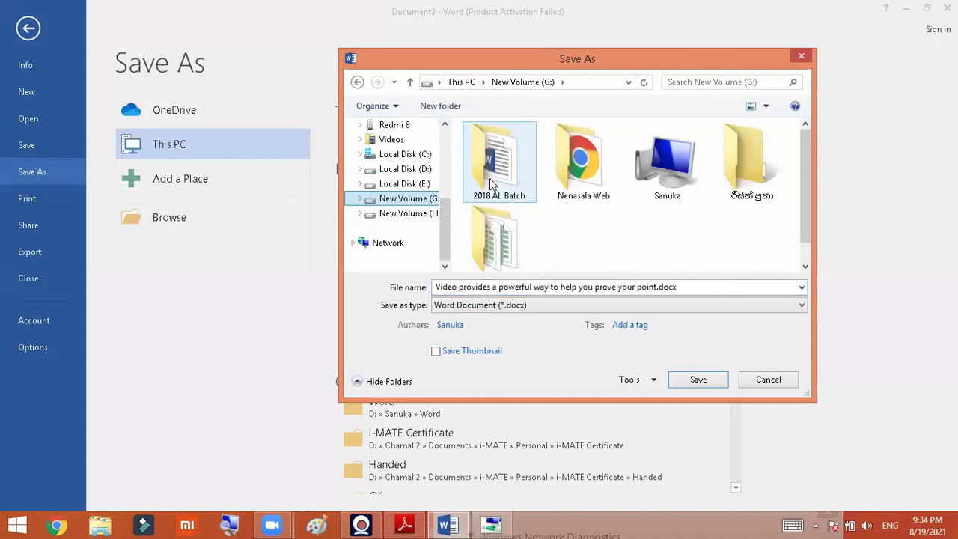
pyautogui.doubleClick(489, 178)
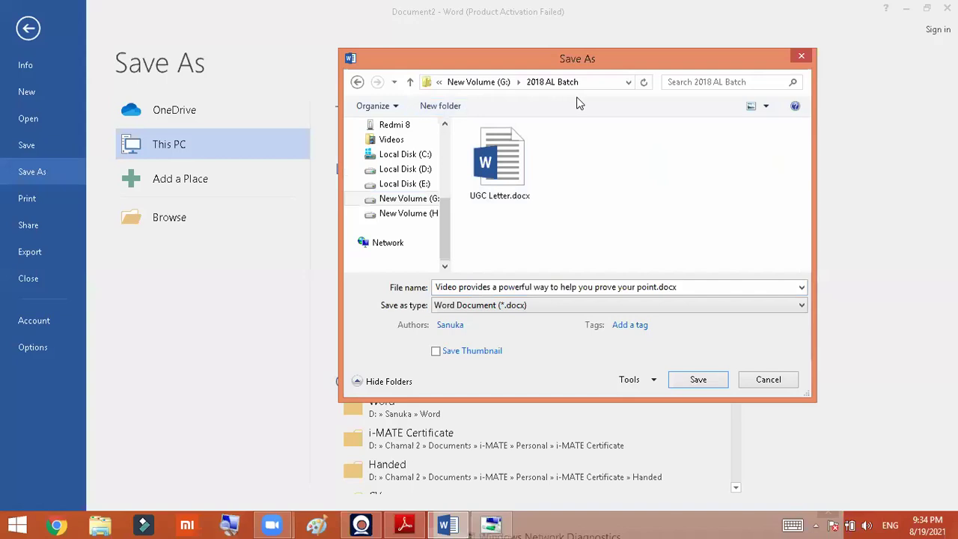
pyautogui.click(411, 200)
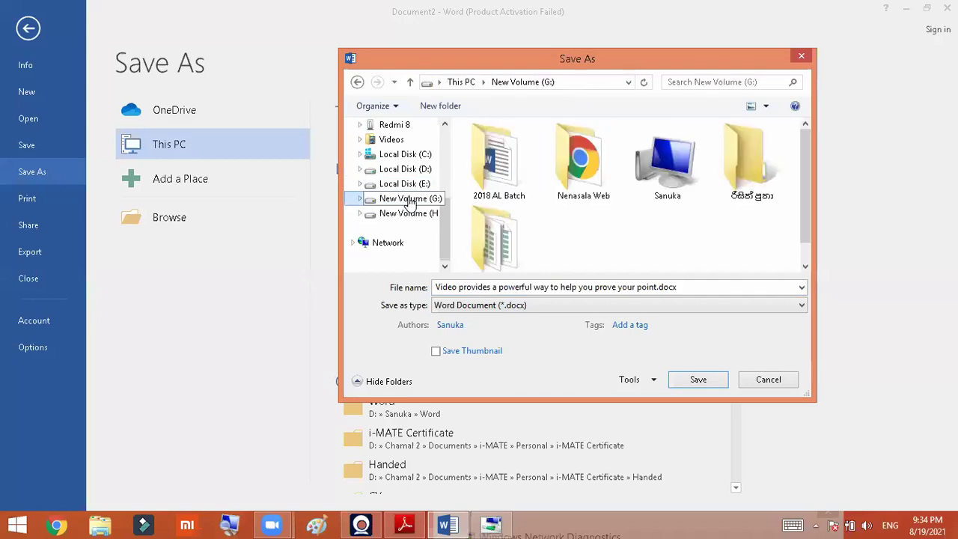
pyautogui.doubleClick(494, 168)
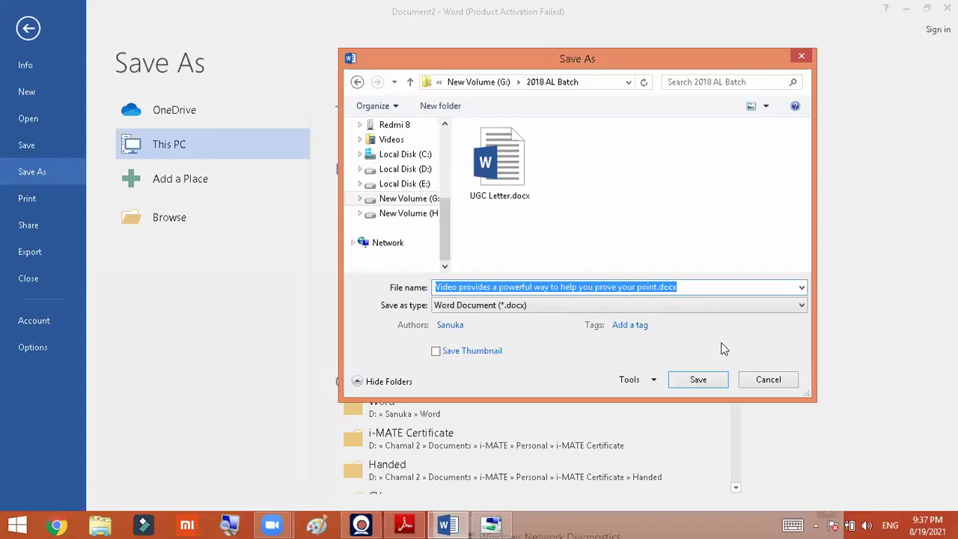
pyautogui.click(662, 288)
pyautogui.moveTo(694, 286); pyautogui.dragTo(433, 288)
pyautogui.moveTo(360, 524)
pyautogui.click(817, 526)
pyautogui.click(839, 455)
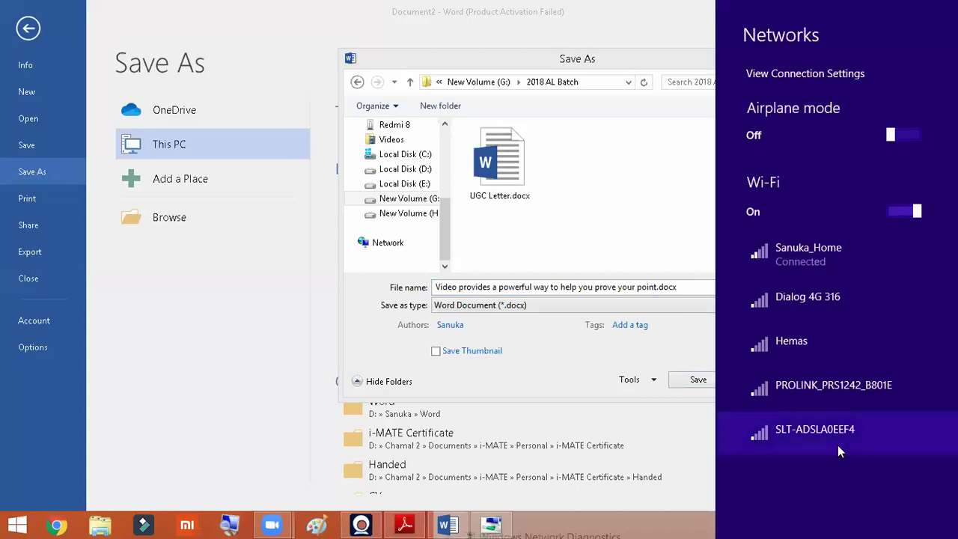
pyautogui.click(612, 241)
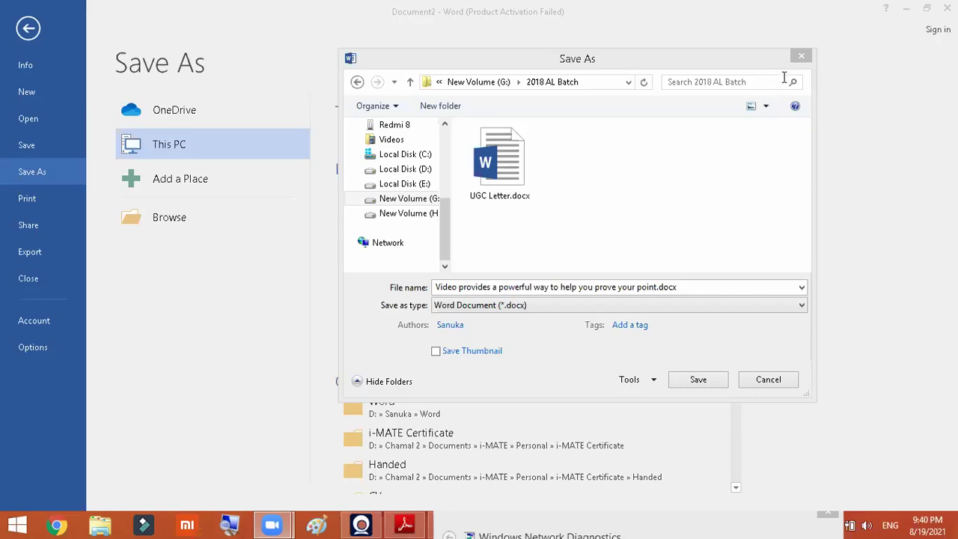
pyautogui.click(538, 286)
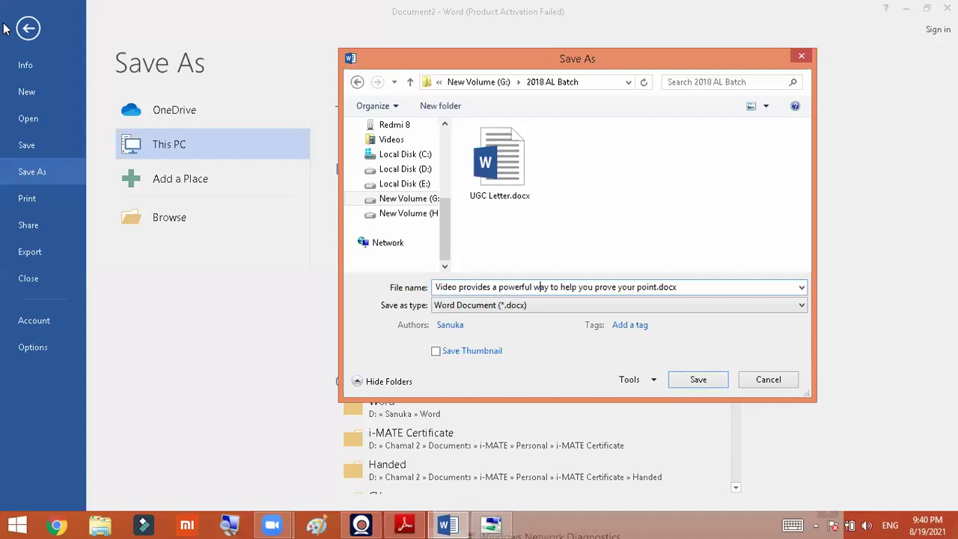
pyautogui.press('Escape')
pyautogui.press('Escape')
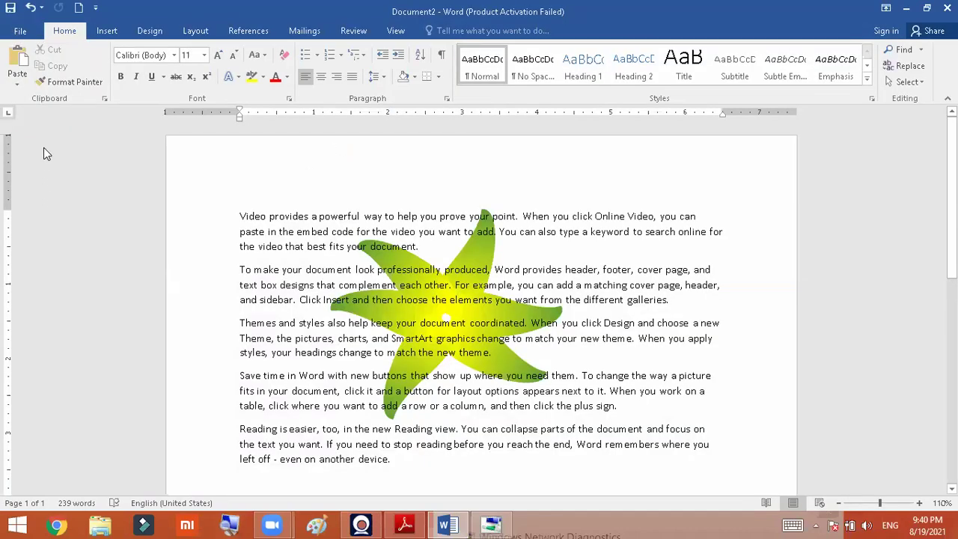
# - Save the document as a Word document named Flower in the 2018 AL Batch folder on New Volume (G:)
pyautogui.hotkey('ctrl', 's')
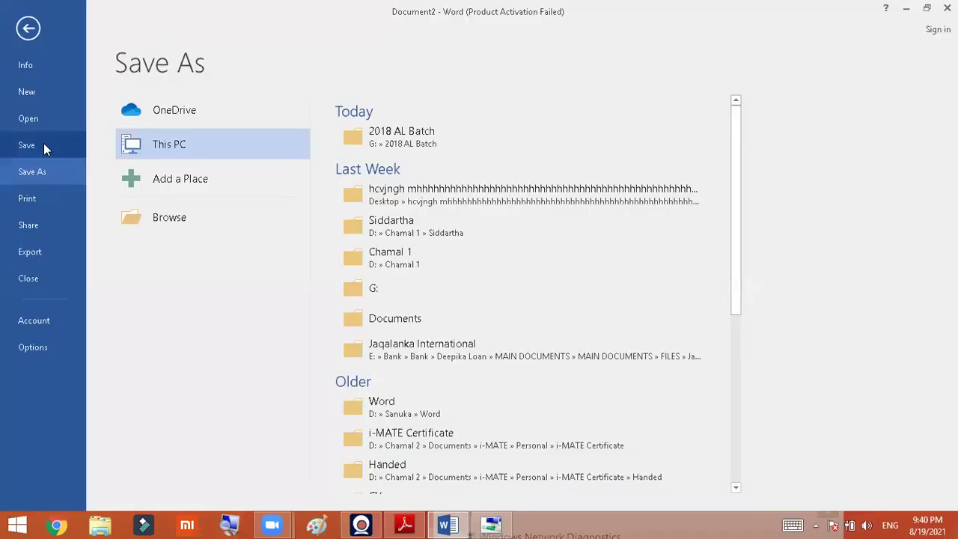
pyautogui.click(180, 217)
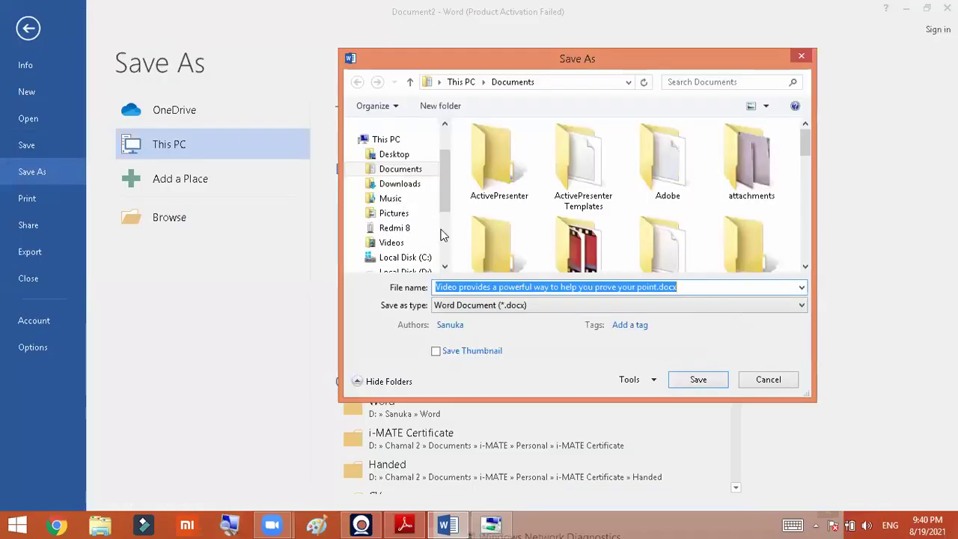
pyautogui.scroll(-2, 429, 236)
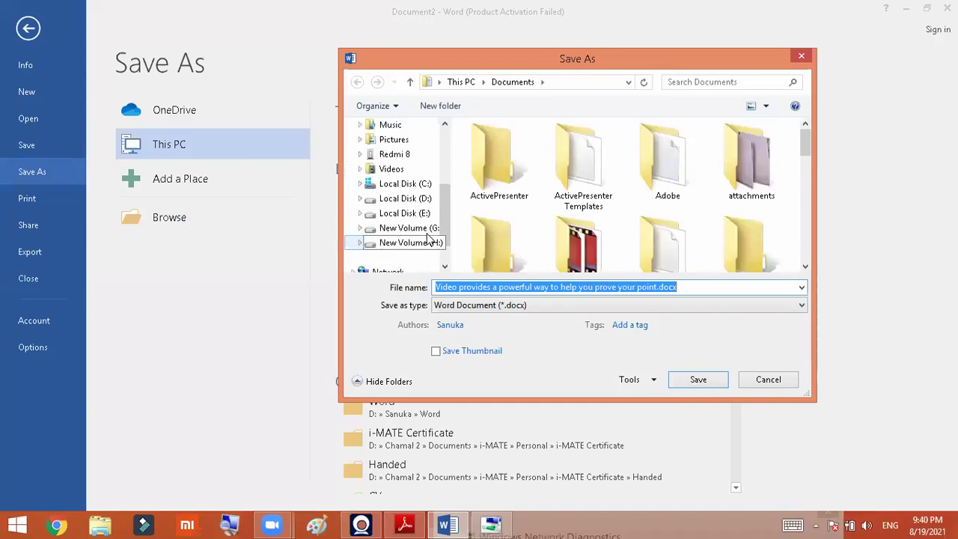
pyautogui.click(420, 229)
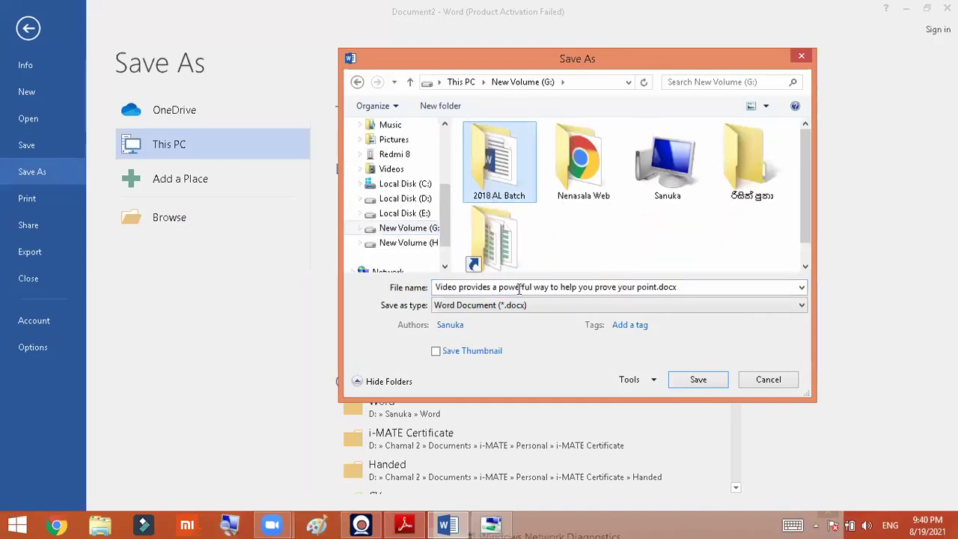
pyautogui.press('Return')
pyautogui.write('Flo')
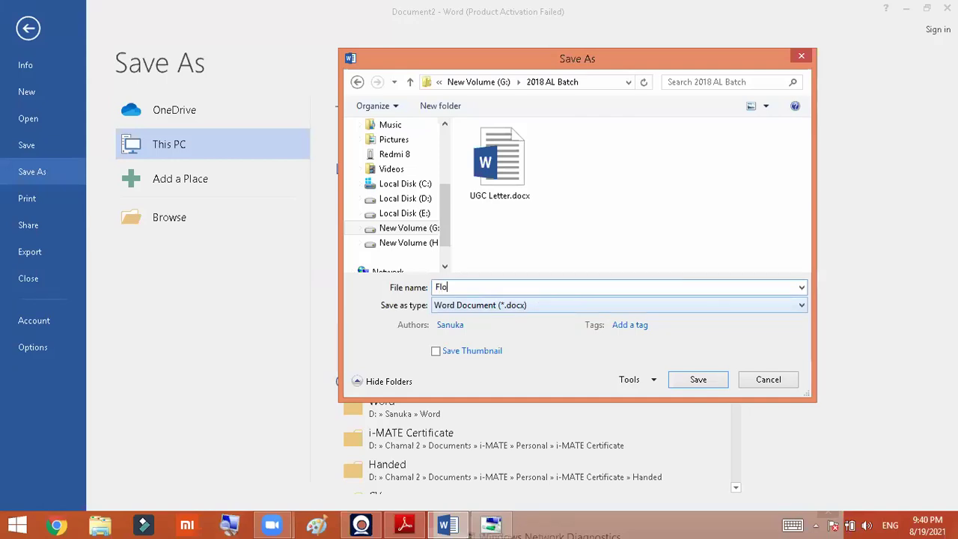
pyautogui.write('wer')
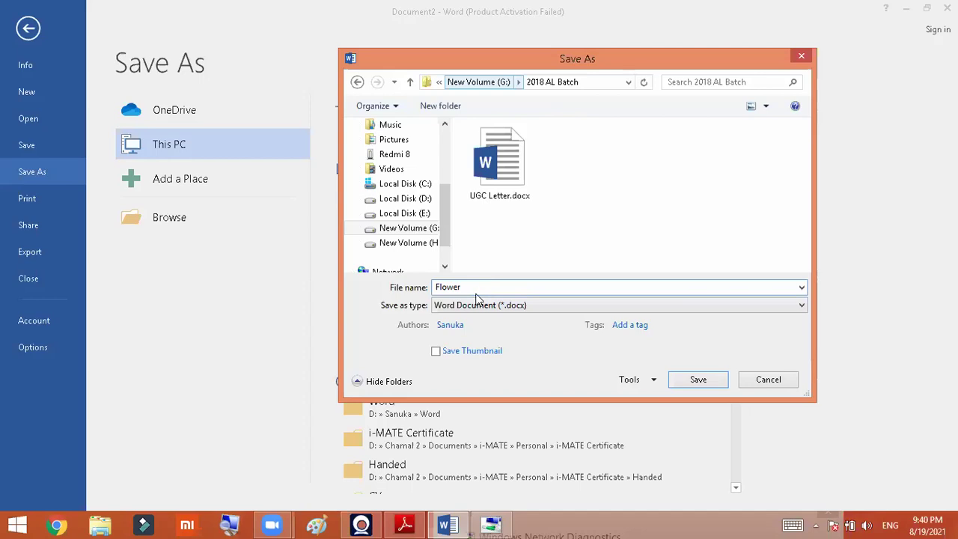
pyautogui.click(699, 380)
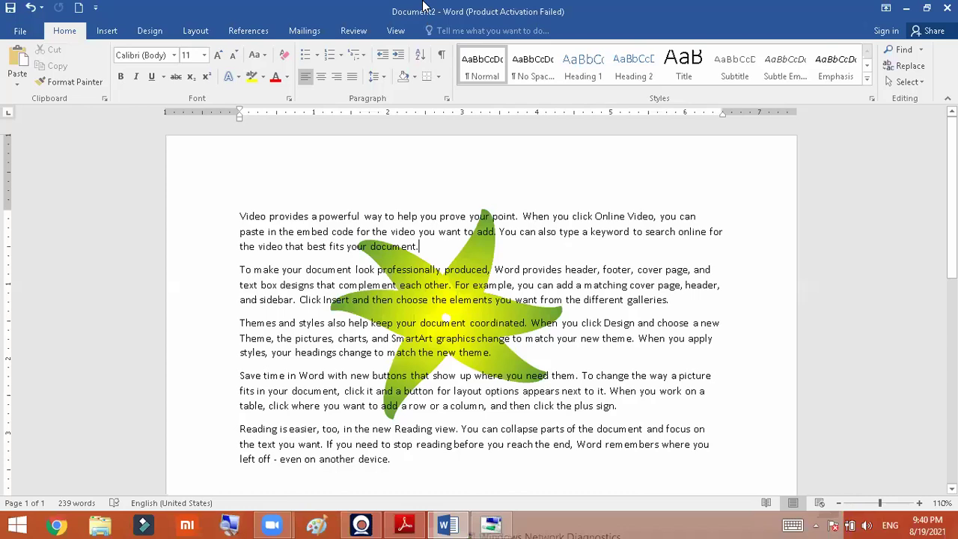
# - Close the saved document and create a new blank document
pyautogui.hotkey('ctrl', 'w')
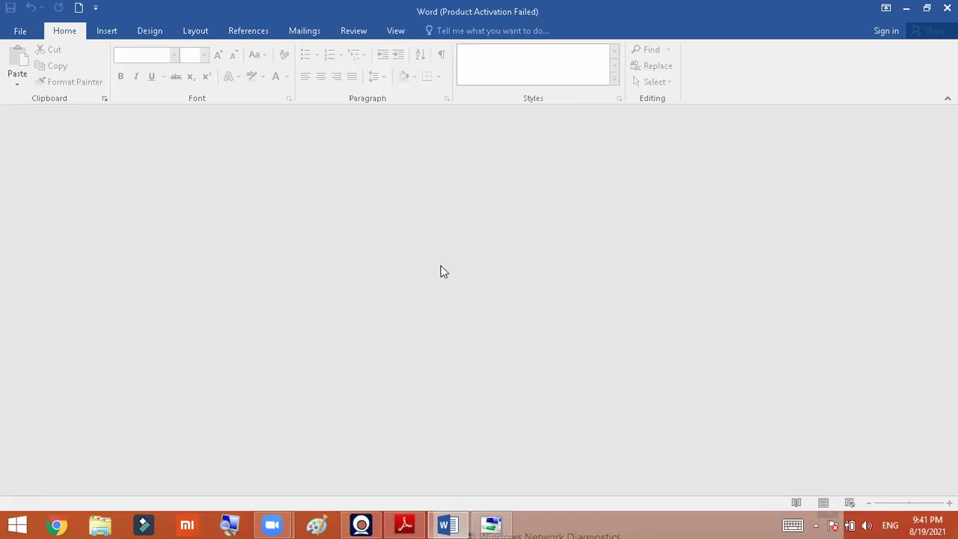
pyautogui.hotkey('ctrl', 'n')
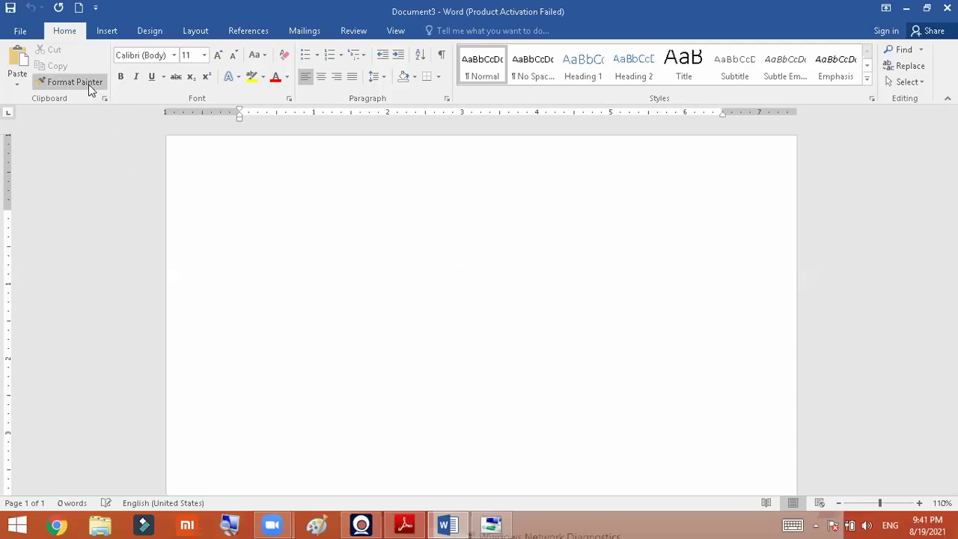
pyautogui.click(32, 33)
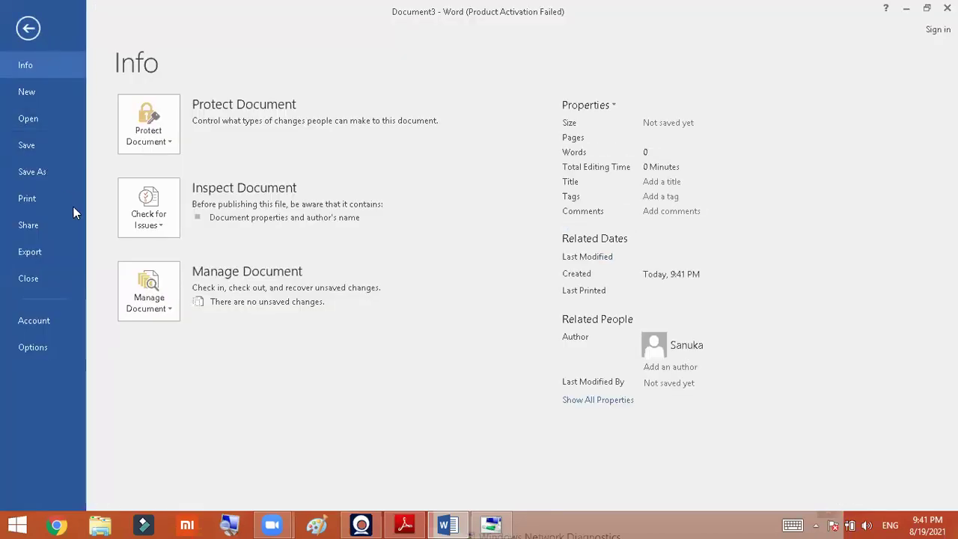
pyautogui.click(52, 152)
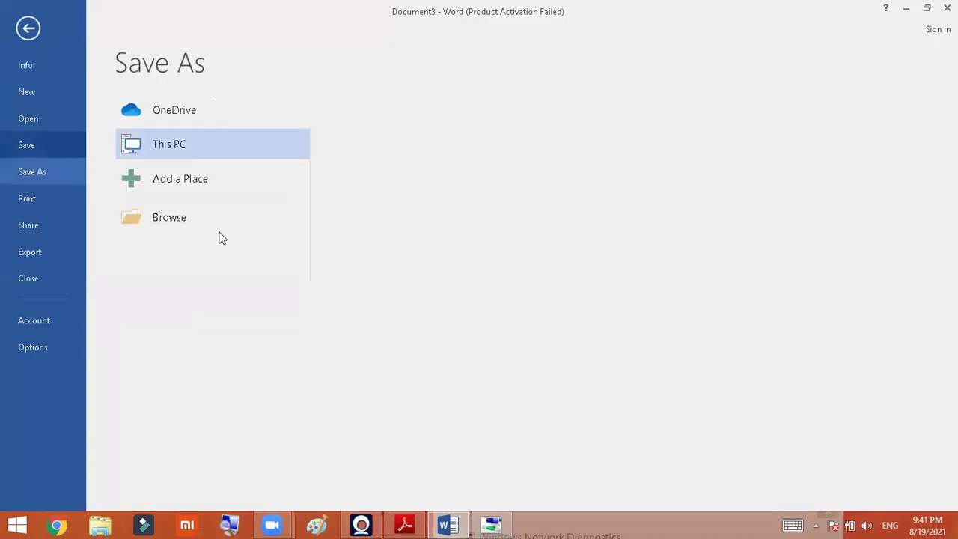
pyautogui.click(193, 158)
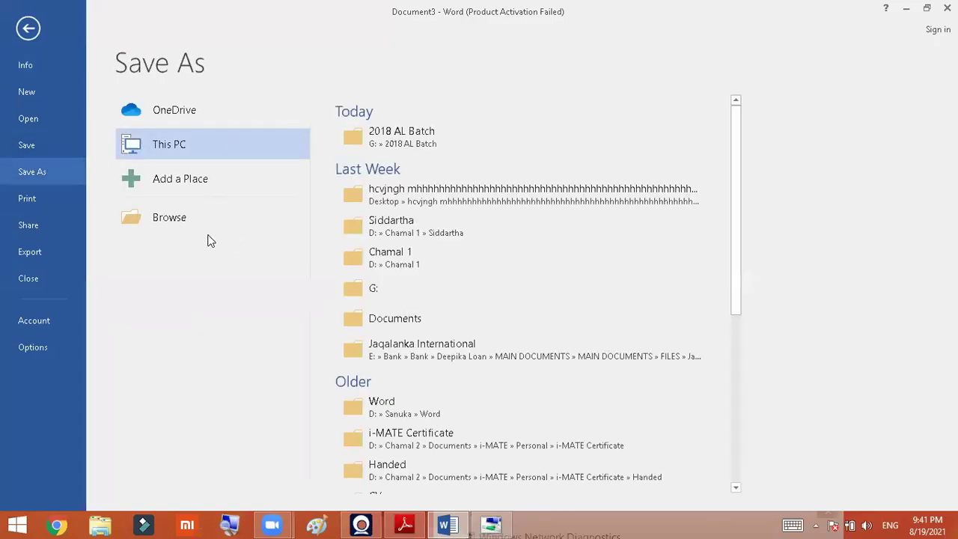
pyautogui.click(212, 224)
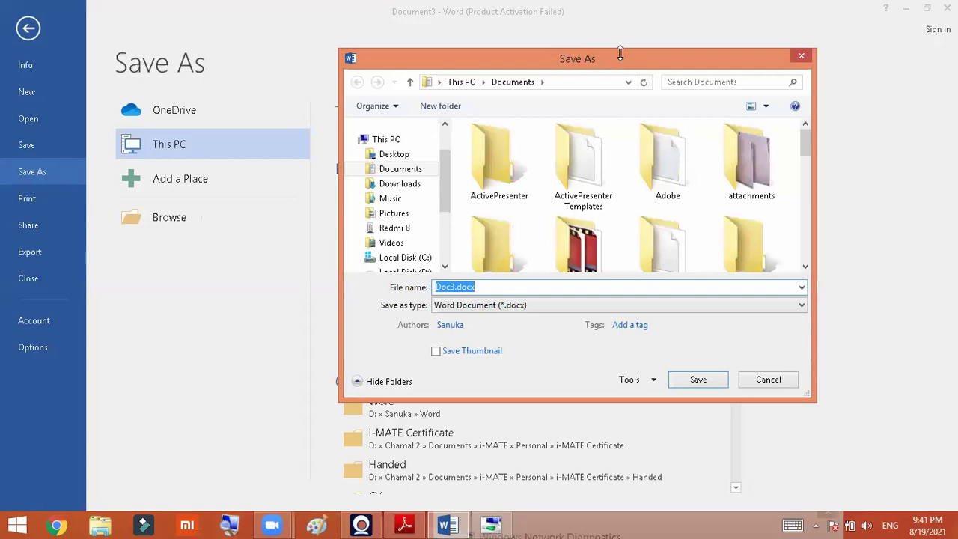
pyautogui.moveTo(605, 66); pyautogui.dragTo(580, 244)
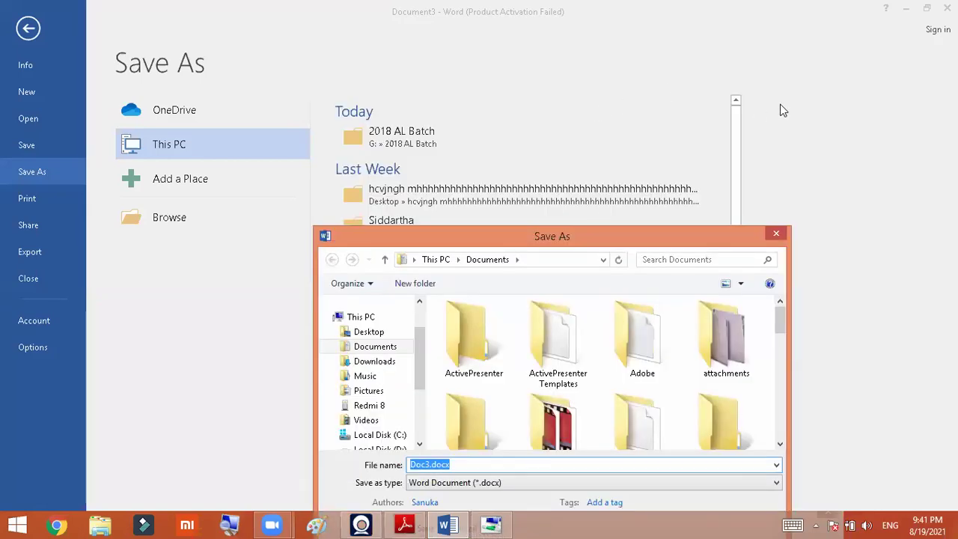
pyautogui.click(48, 33)
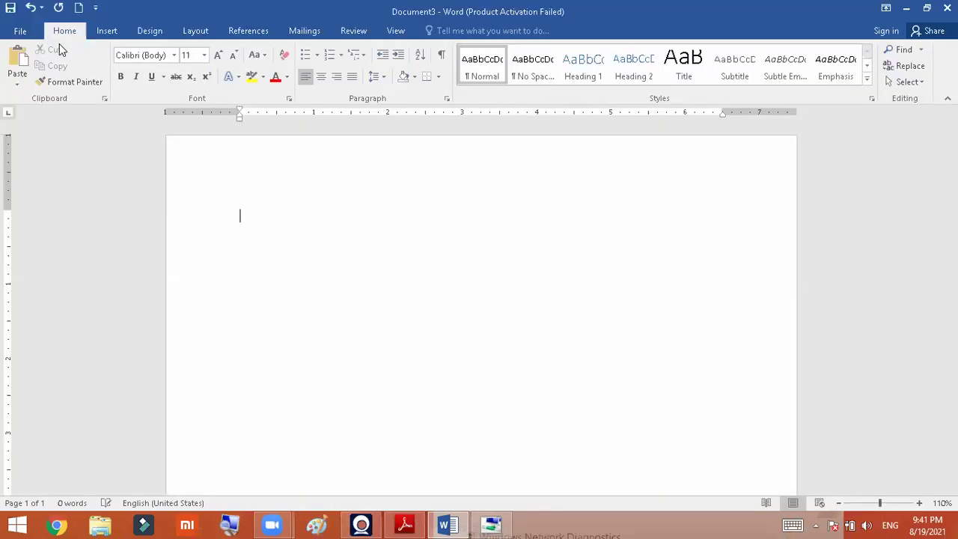
pyautogui.click(101, 525)
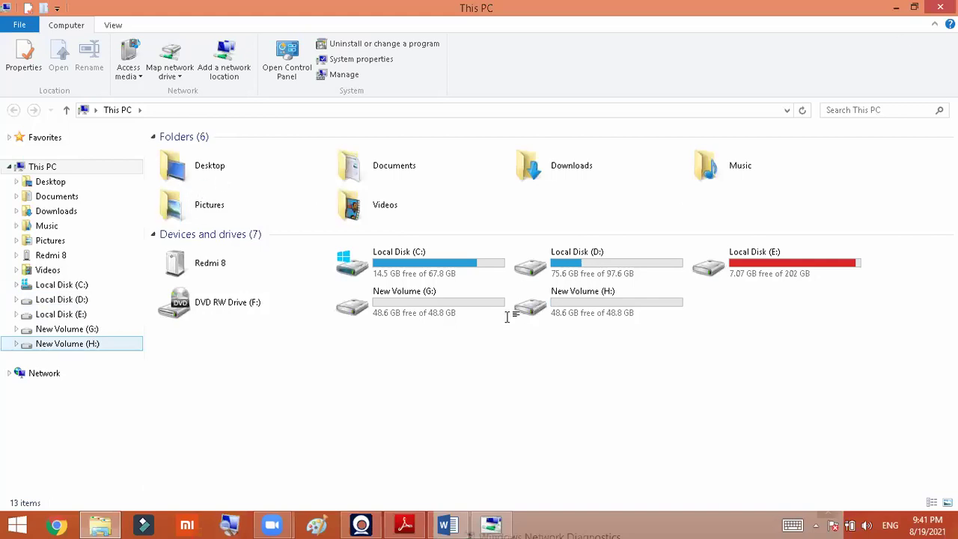
pyautogui.hotkey('alt', 'Tab')
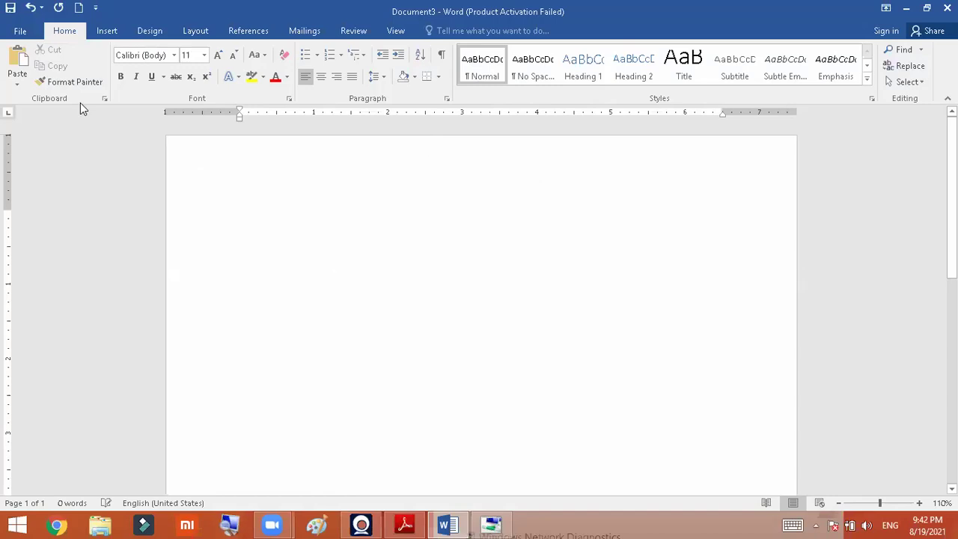
# - Start saving the new blank document and browse to the 2018 AL Batch folder on New Volume (G:)
pyautogui.click(20, 32)
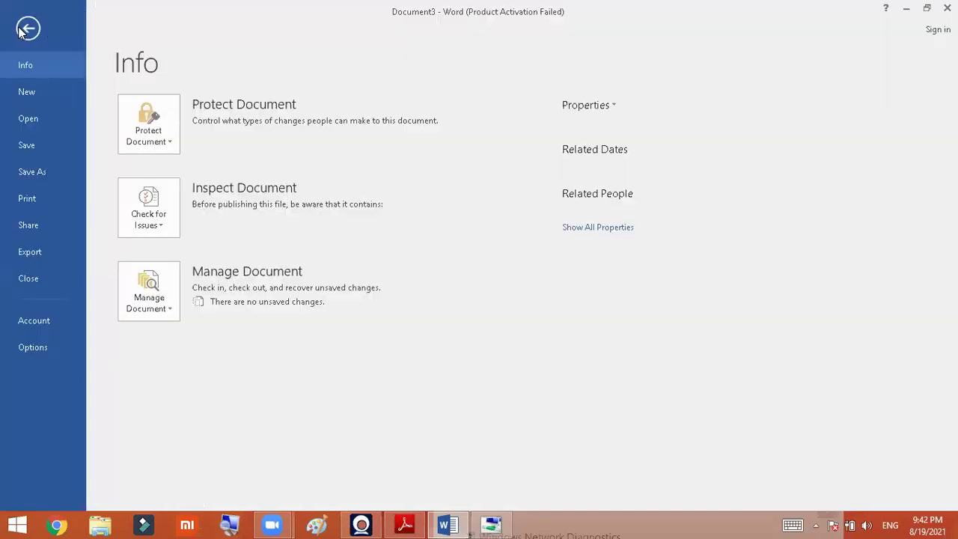
pyautogui.click(43, 151)
pyautogui.click(178, 220)
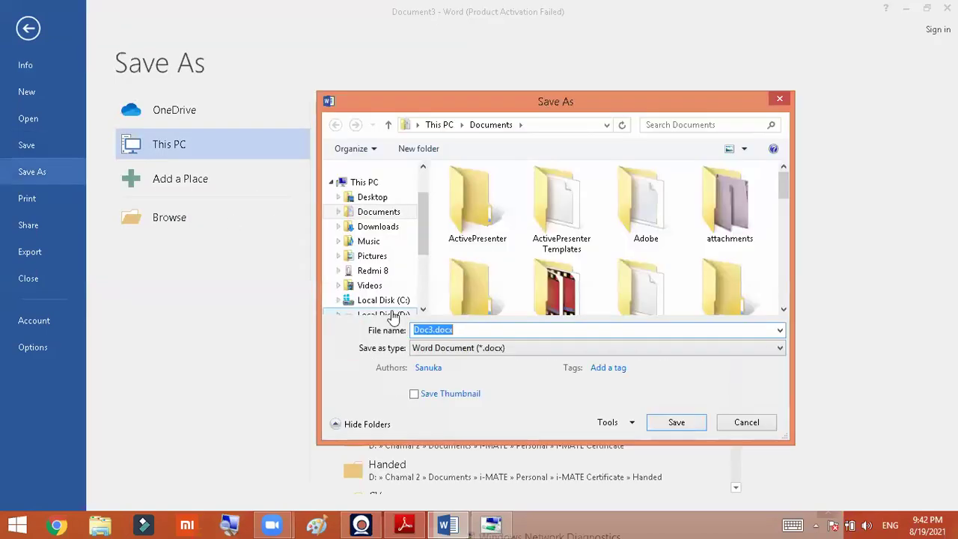
pyautogui.click(425, 311)
pyautogui.click(424, 311)
pyautogui.click(404, 300)
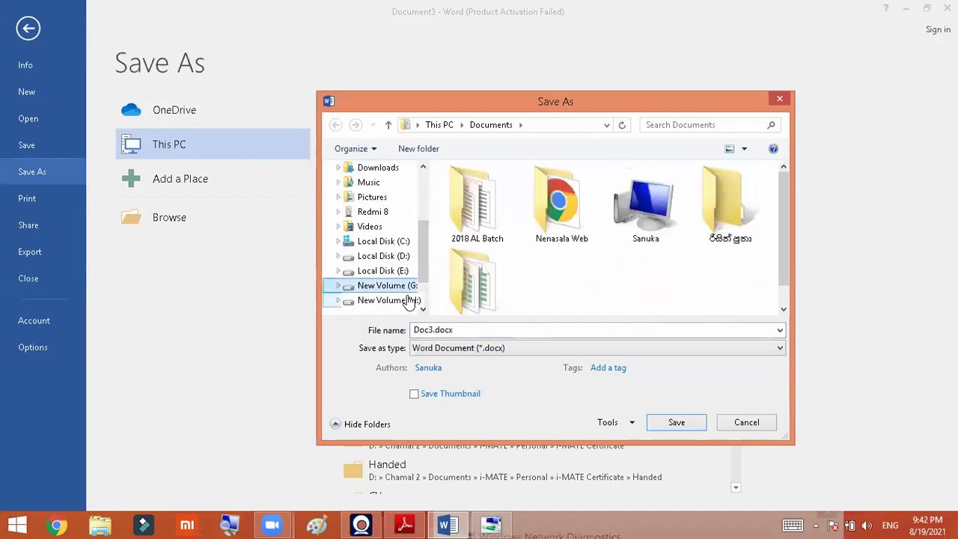
pyautogui.click(470, 232)
pyautogui.doubleClick(469, 232)
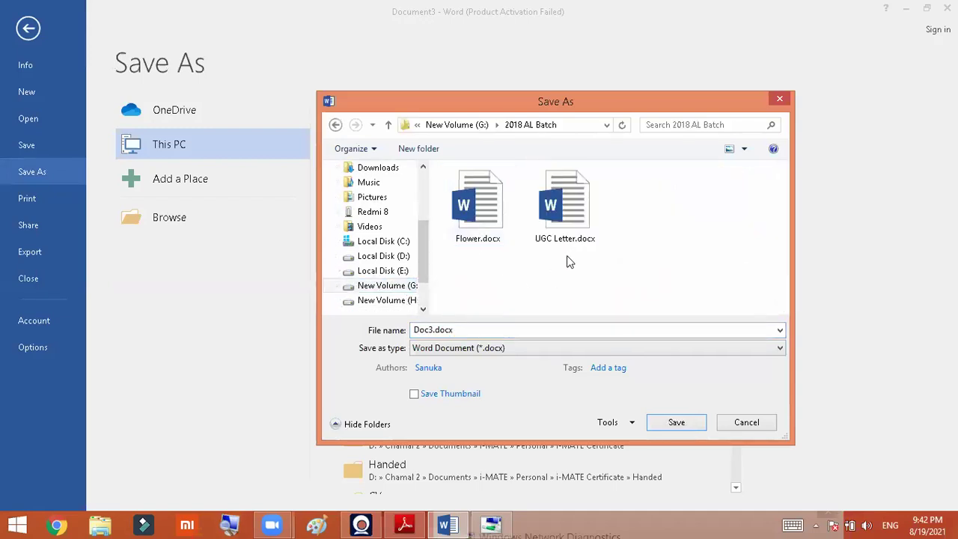
# - Try to save the blank document over Flower.docx in the 2018 AL Batch folder and cancel the replacement
pyautogui.click(483, 216)
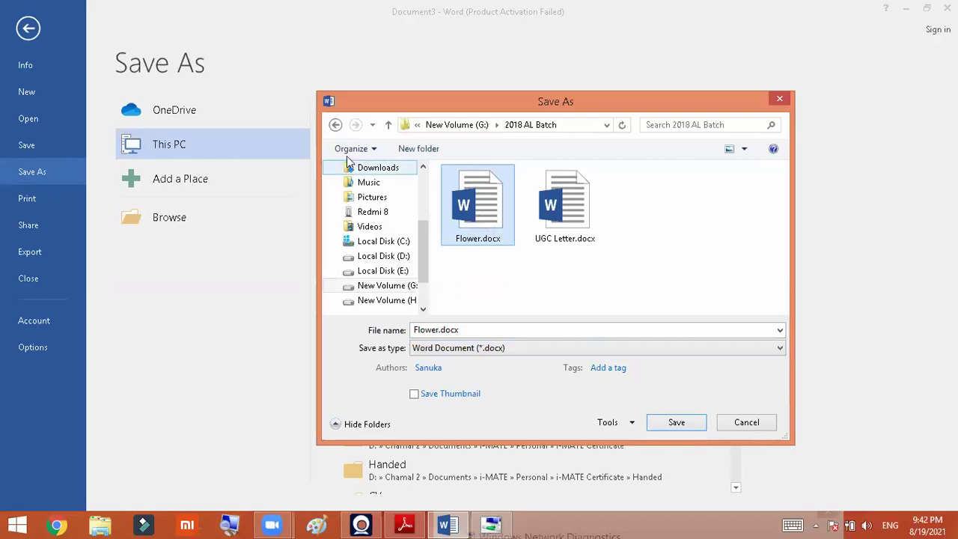
pyautogui.click(335, 125)
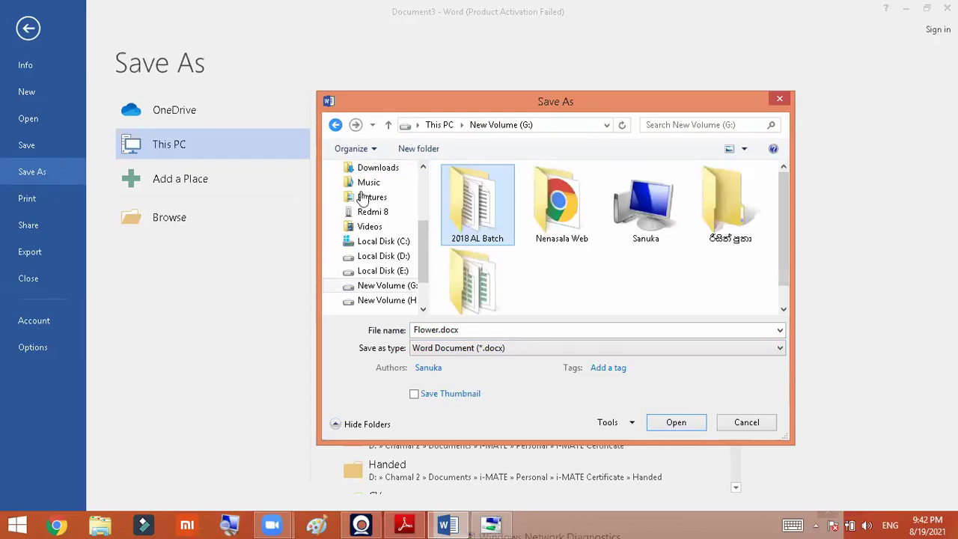
pyautogui.doubleClick(468, 234)
pyautogui.doubleClick(471, 223)
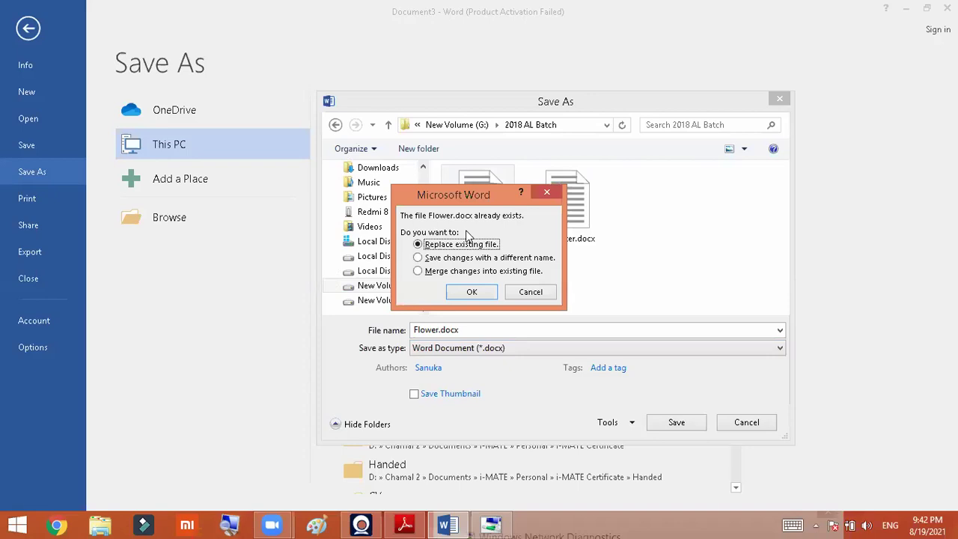
pyautogui.moveTo(470, 206); pyautogui.dragTo(477, 148)
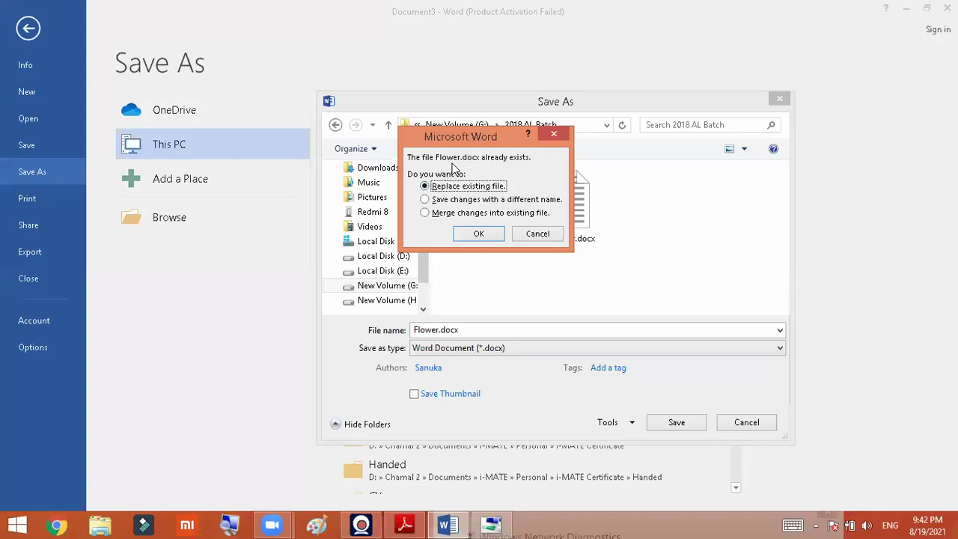
pyautogui.moveTo(498, 143); pyautogui.dragTo(525, 192)
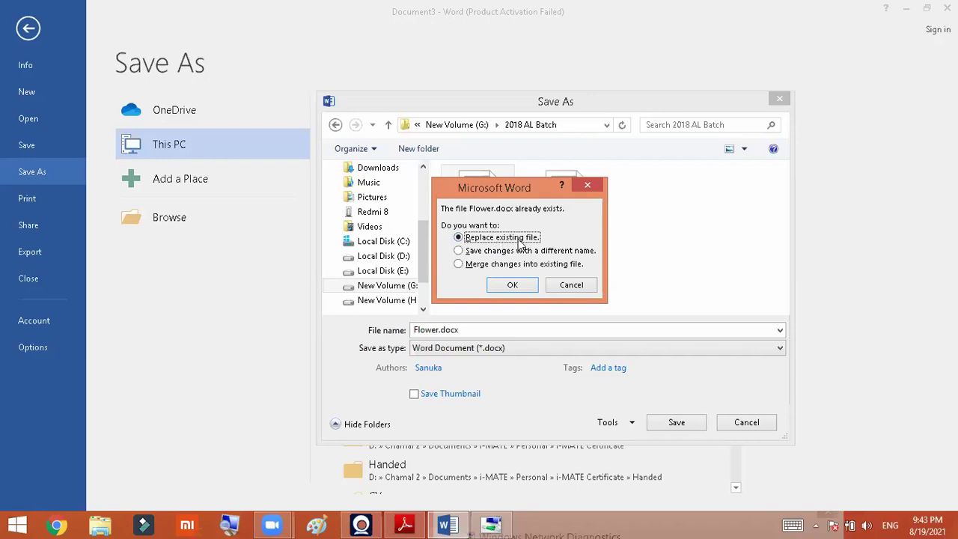
pyautogui.click(578, 289)
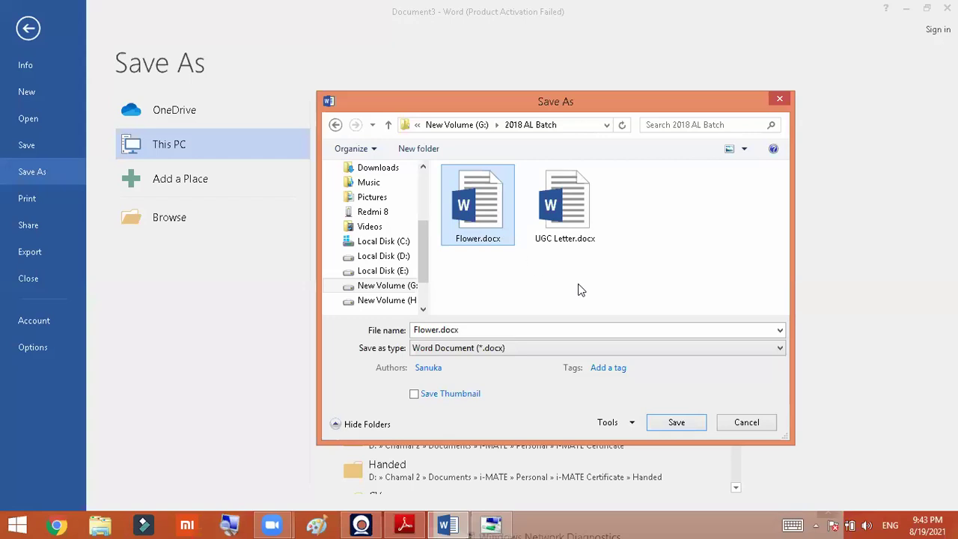
# - Bring up the replace prompt for Flower.docx again, move it clear of the file, and dismiss it
pyautogui.click(670, 427)
pyautogui.moveTo(491, 191); pyautogui.dragTo(626, 210)
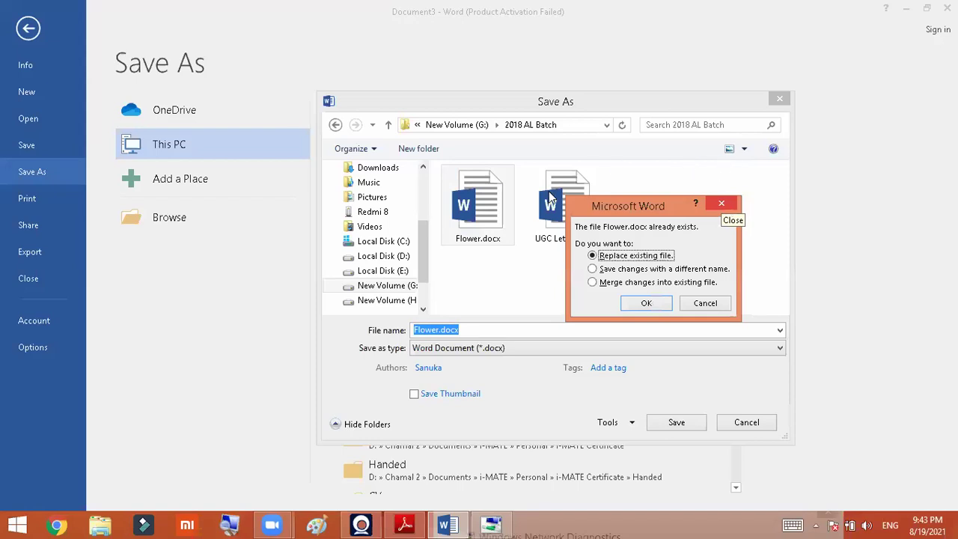
pyautogui.press('Escape')
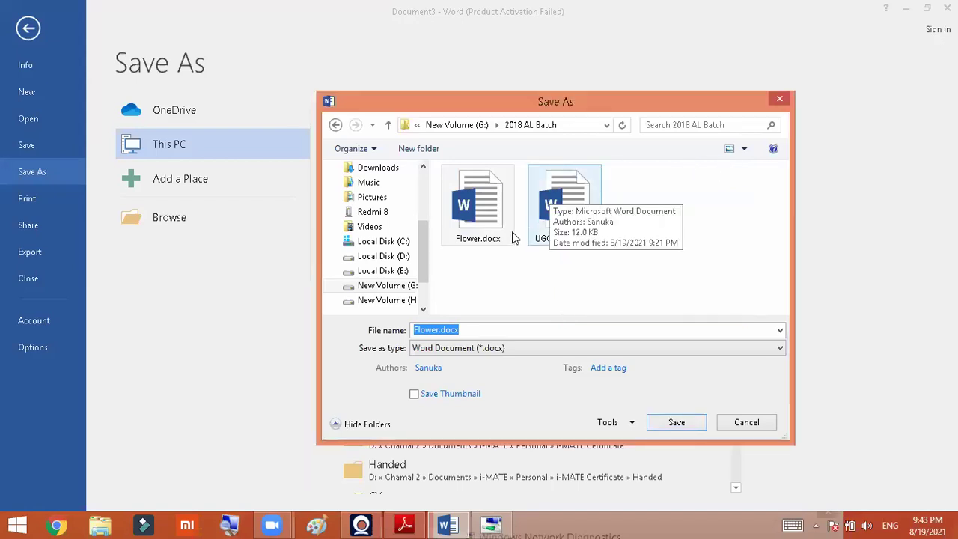
# - Reselect Flower.docx as the save target, decline to overwrite it, and leave the save screen for the blank document
pyautogui.click(477, 202)
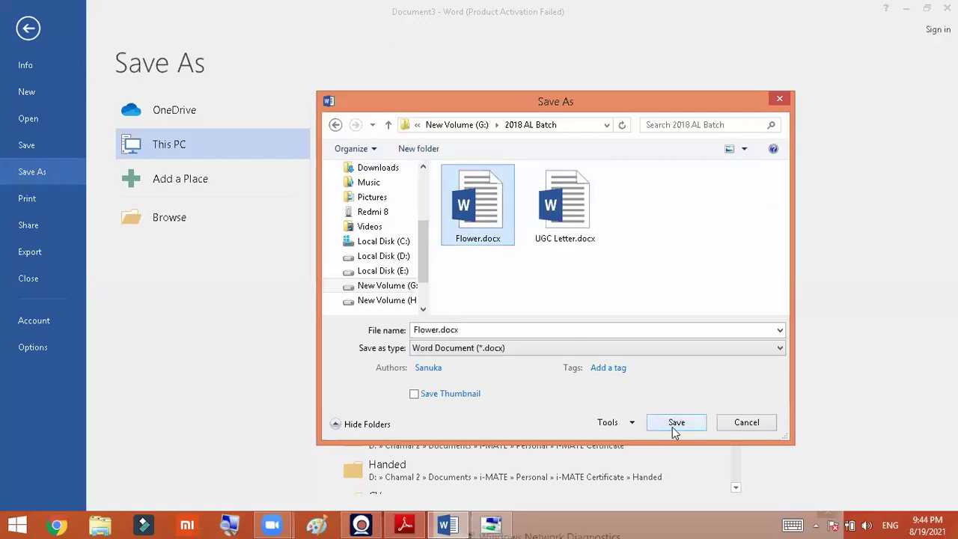
pyautogui.click(475, 332)
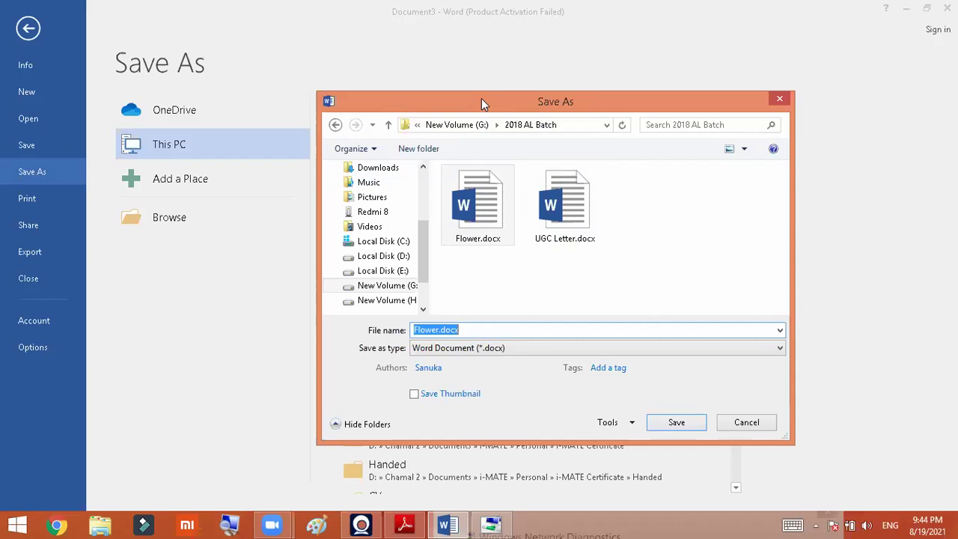
pyautogui.moveTo(481, 98); pyautogui.dragTo(495, 90)
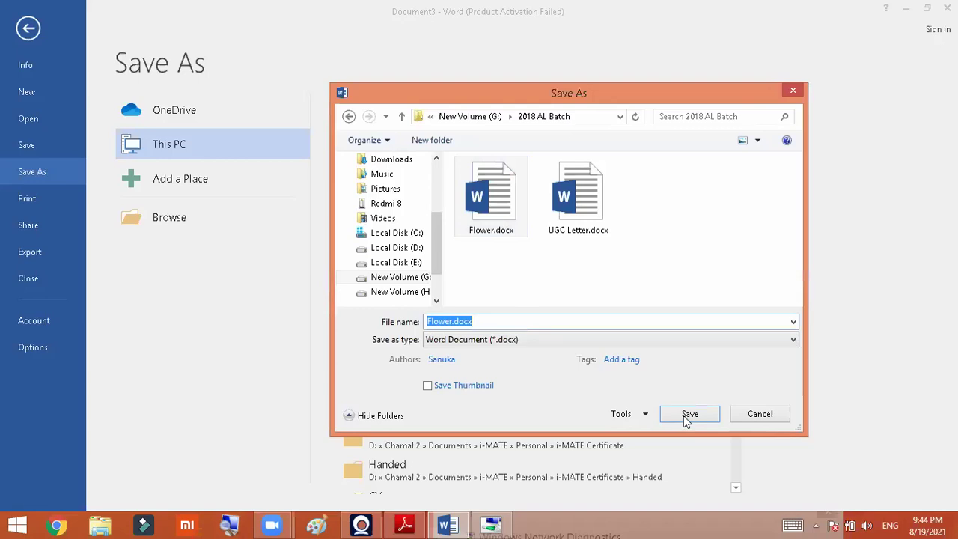
pyautogui.doubleClick(506, 212)
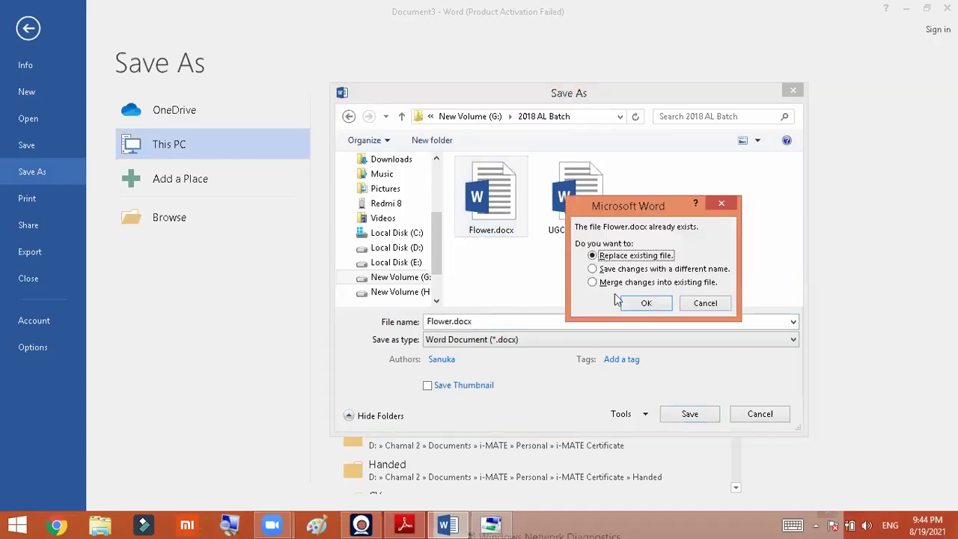
pyautogui.click(719, 307)
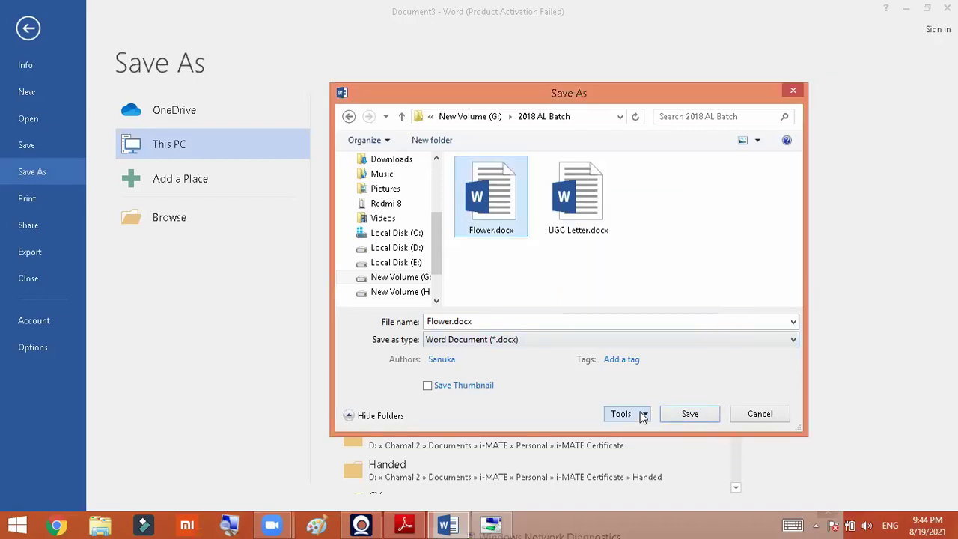
pyautogui.click(758, 416)
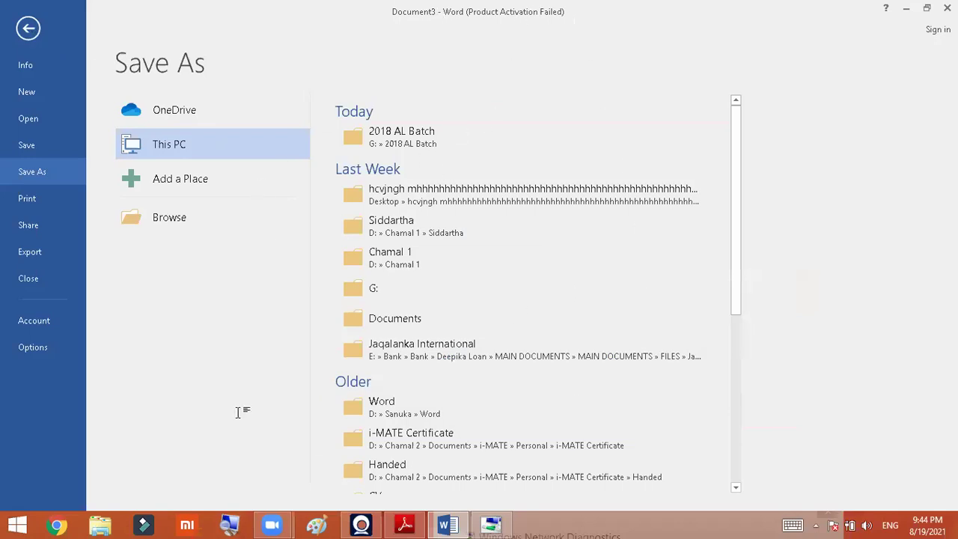
pyautogui.press('Escape')
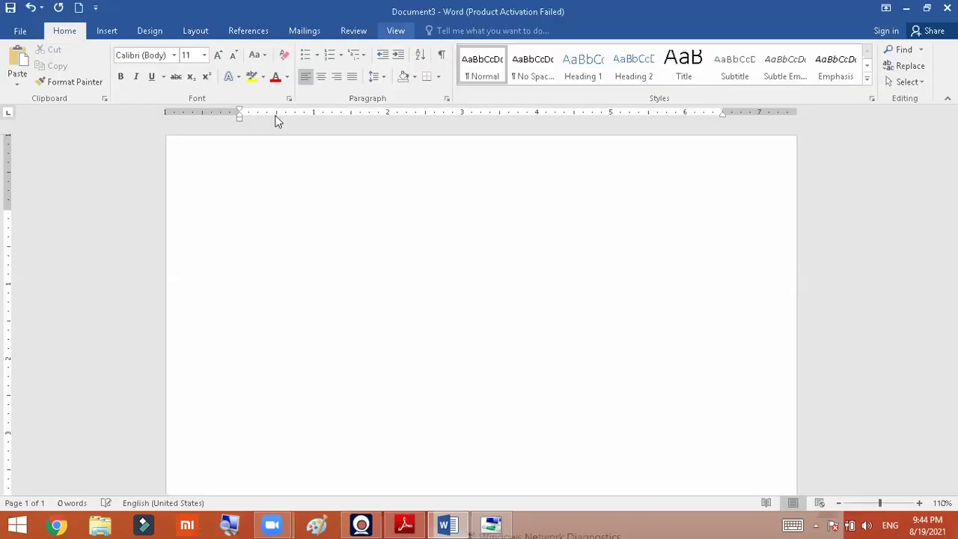
# - Restart saving the blank document as Flower.docx in 2018 AL Batch and decline replacing the existing file
pyautogui.click(15, 31)
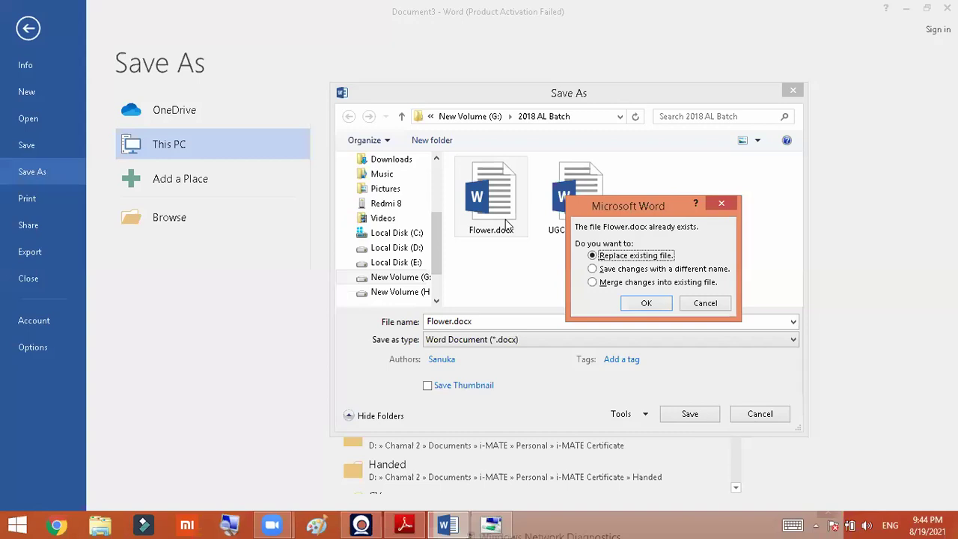
pyautogui.click(704, 303)
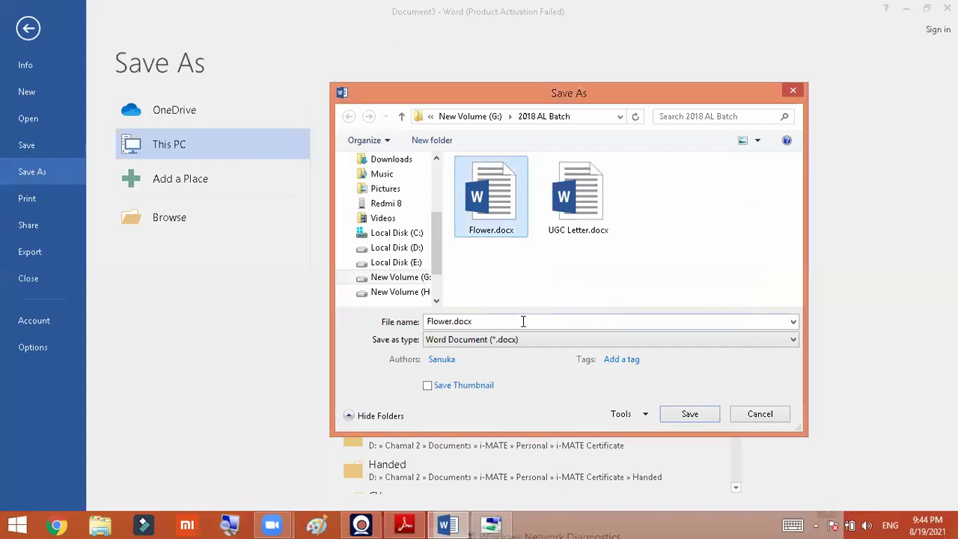
pyautogui.doubleClick(456, 322)
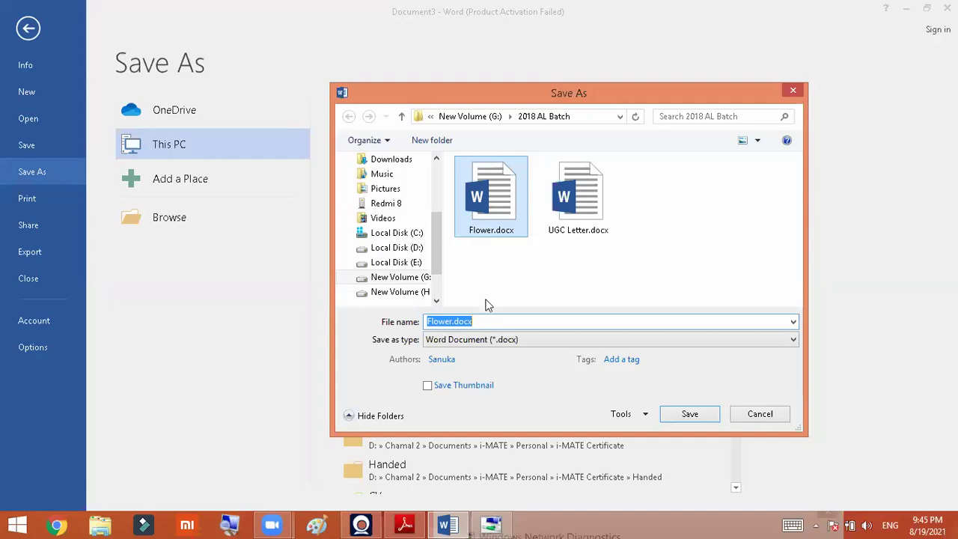
pyautogui.click(498, 228)
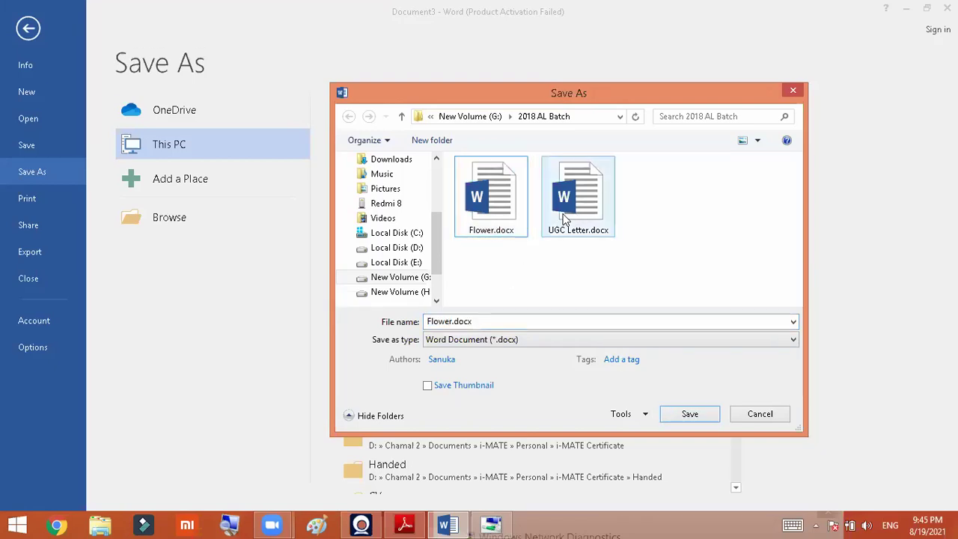
# - Try to save the blank document over UGC Letter.docx, decline the replacement, and cancel the save
pyautogui.click(574, 274)
pyautogui.click(590, 213)
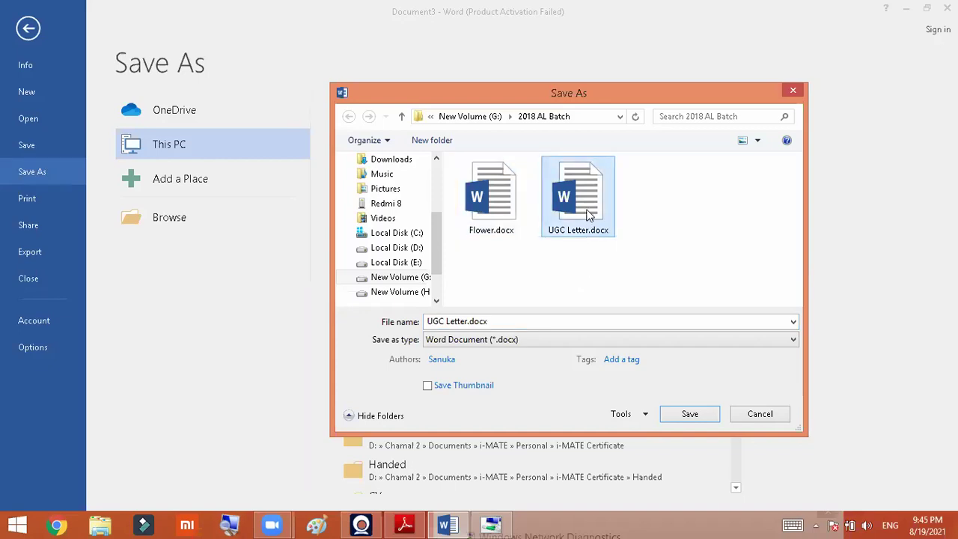
pyautogui.click(683, 421)
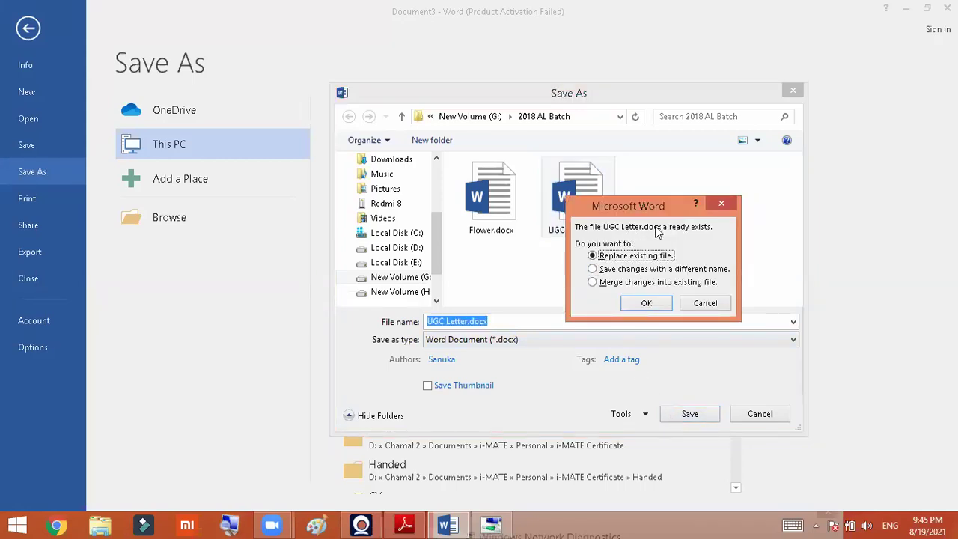
pyautogui.click(706, 303)
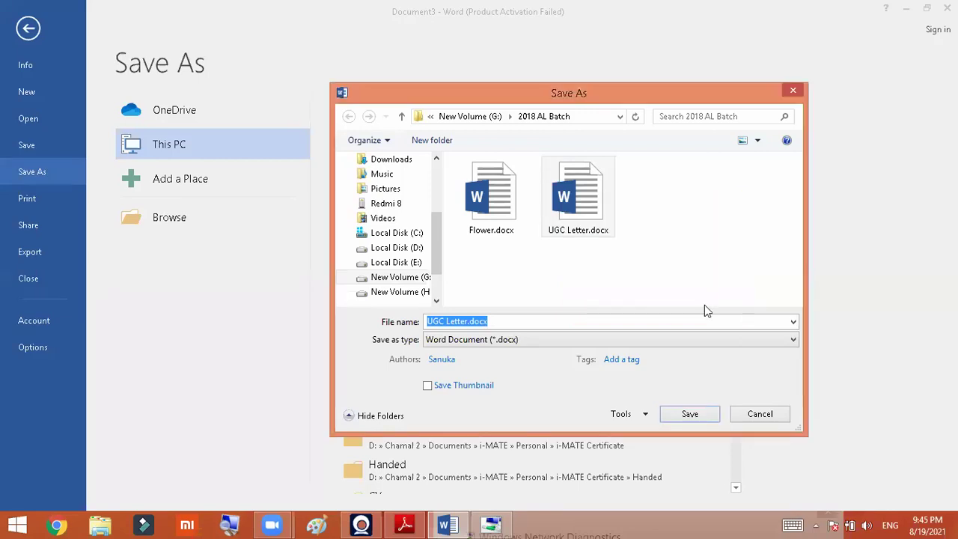
pyautogui.click(570, 214)
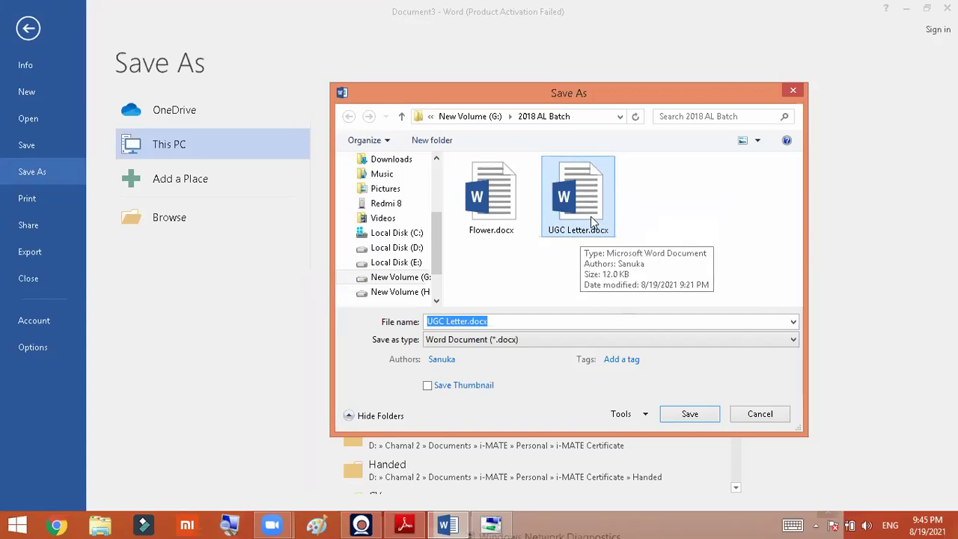
pyautogui.click(760, 414)
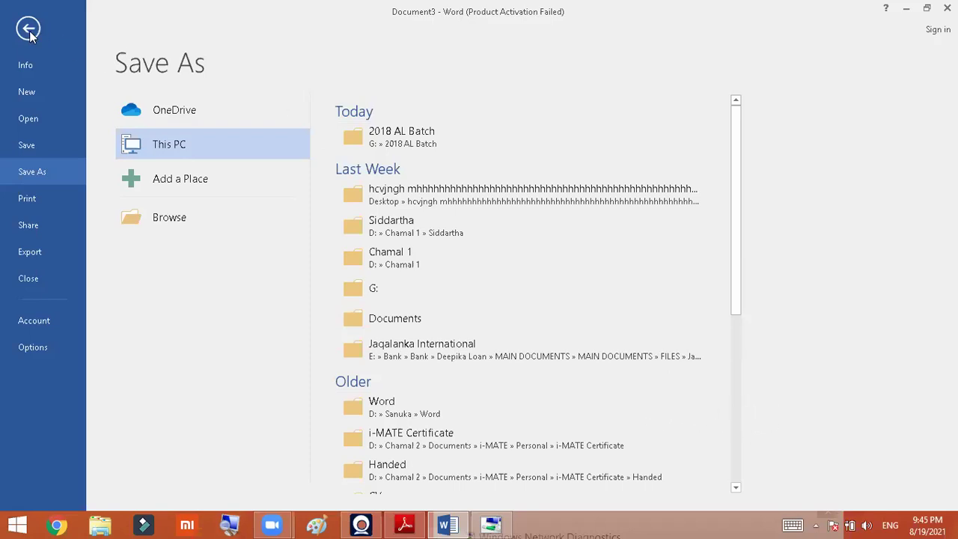
# - Browse to the 2018 AL Batch folder on New Volume (G:) and open Flower.docx
pyautogui.click(30, 69)
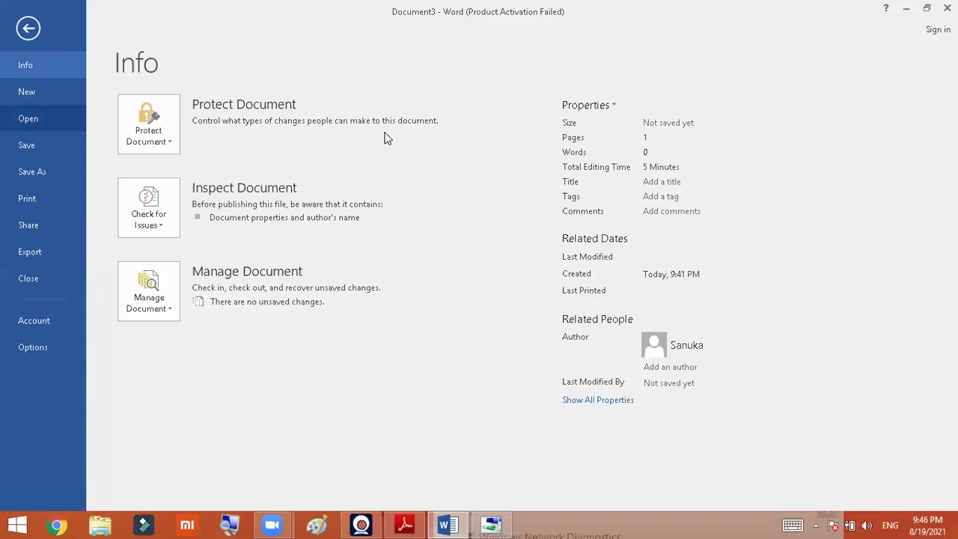
pyautogui.hotkey('ctrl', 'o')
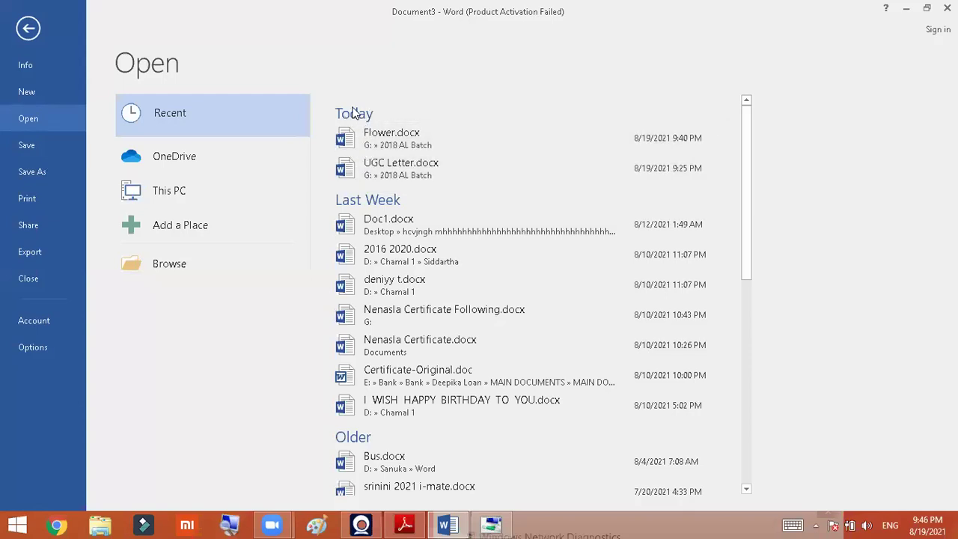
pyautogui.click(395, 138)
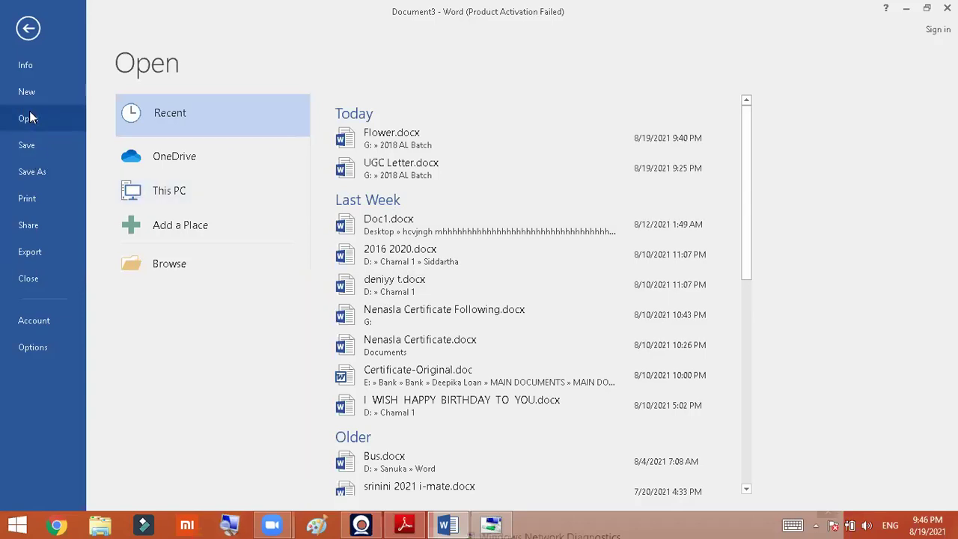
pyautogui.click(165, 263)
pyautogui.moveTo(244, 124); pyautogui.dragTo(488, 87)
pyautogui.click(390, 193)
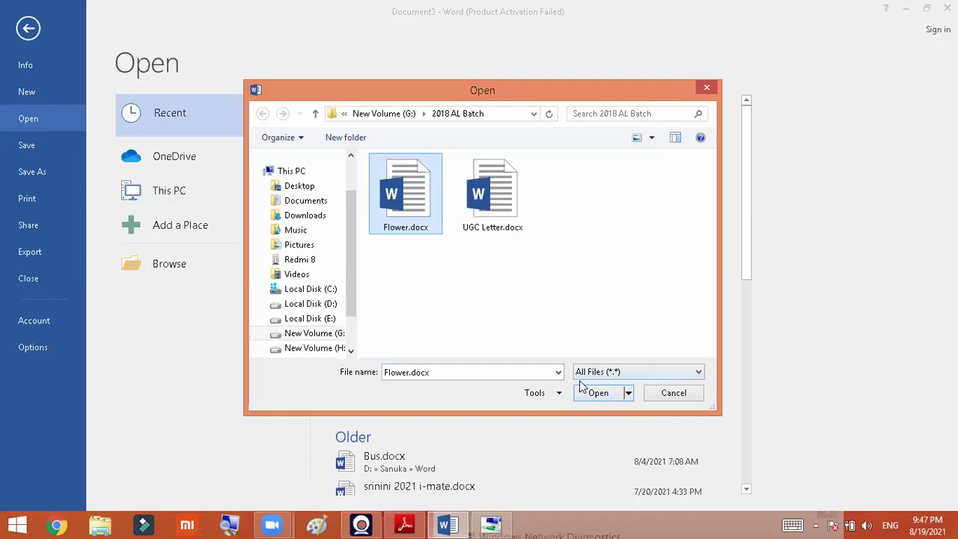
pyautogui.doubleClick(420, 208)
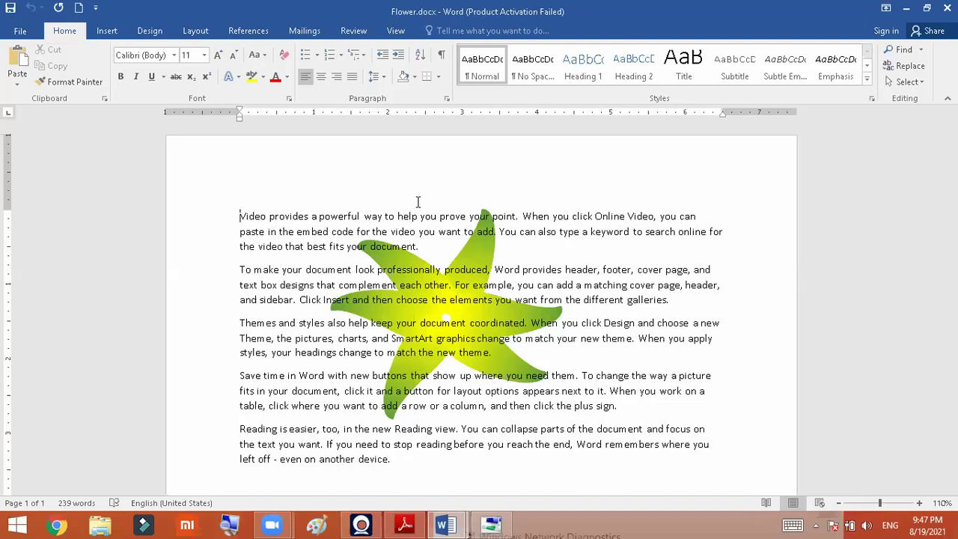
# - In the blank document, draw a large rounded rectangle as a bus body with two 1.1 by 1.18 inch circles as wheels along its lower edge
pyautogui.hotkey('ctrl', 'n')
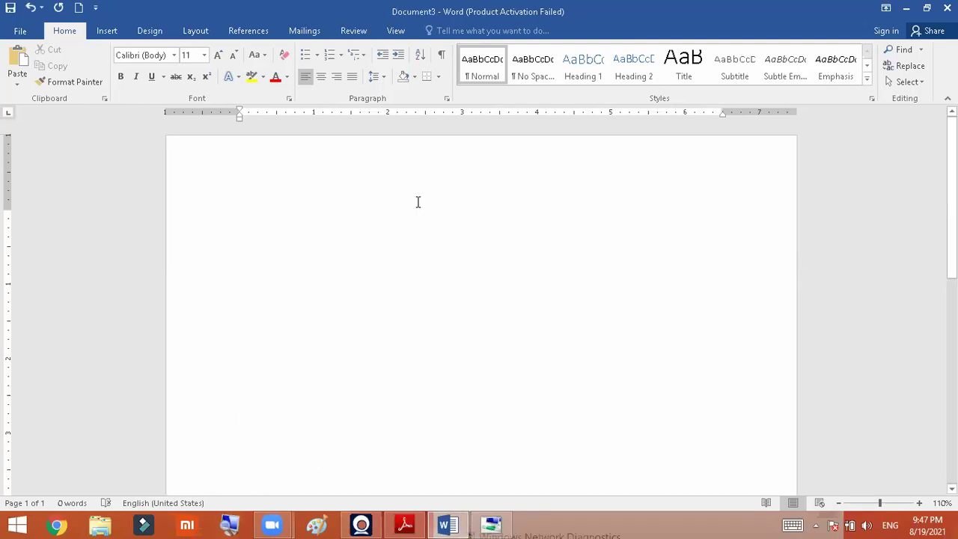
pyautogui.click(105, 31)
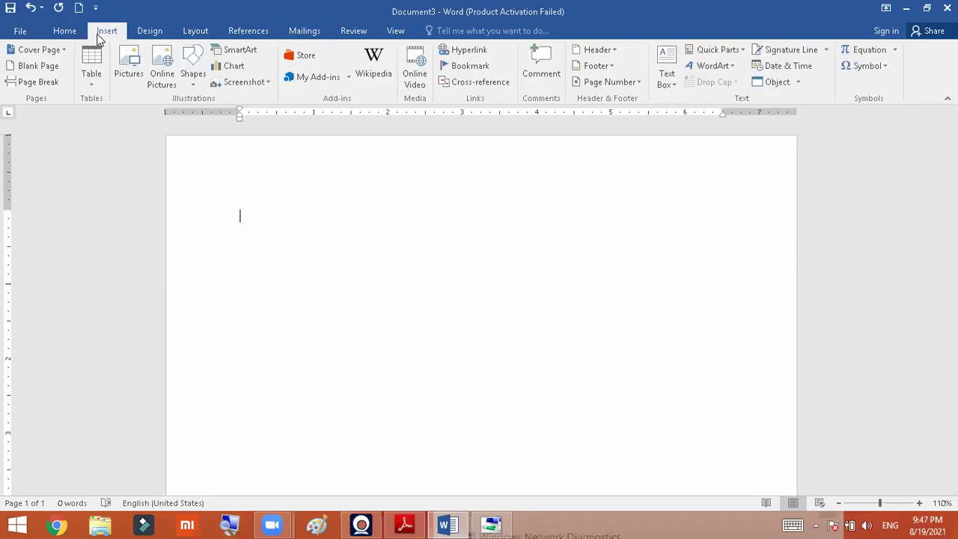
pyautogui.click(199, 82)
pyautogui.click(256, 113)
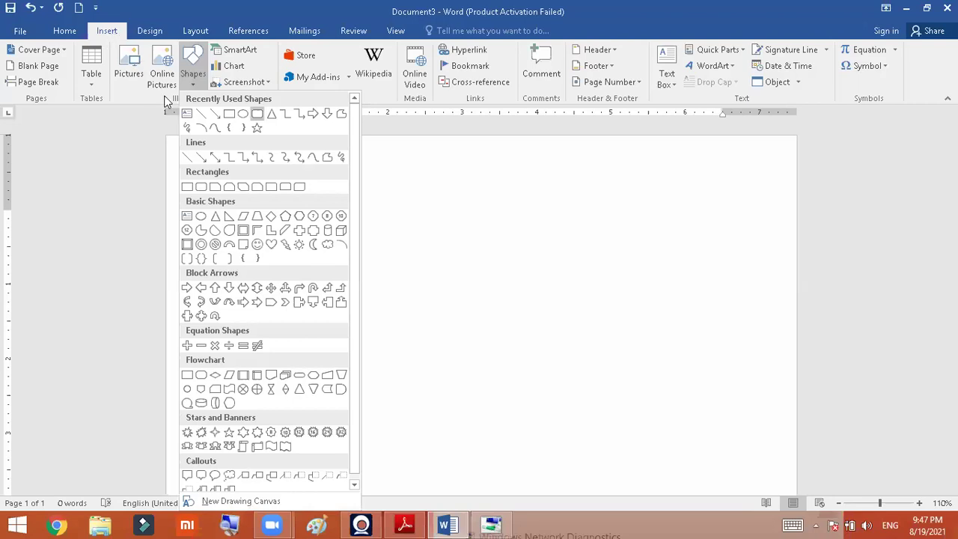
pyautogui.click(243, 120)
pyautogui.moveTo(731, 203); pyautogui.dragTo(368, 338)
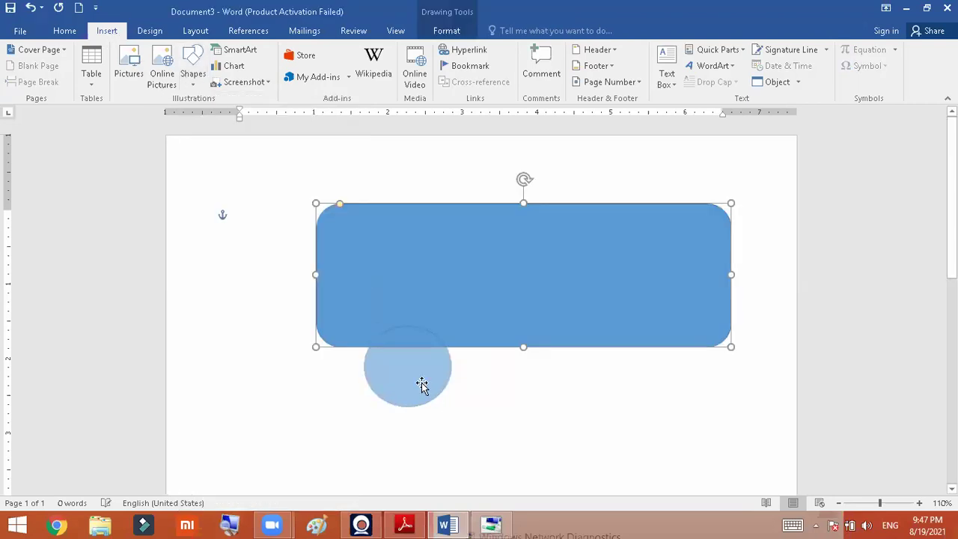
pyautogui.moveTo(419, 384); pyautogui.dragTo(635, 381)
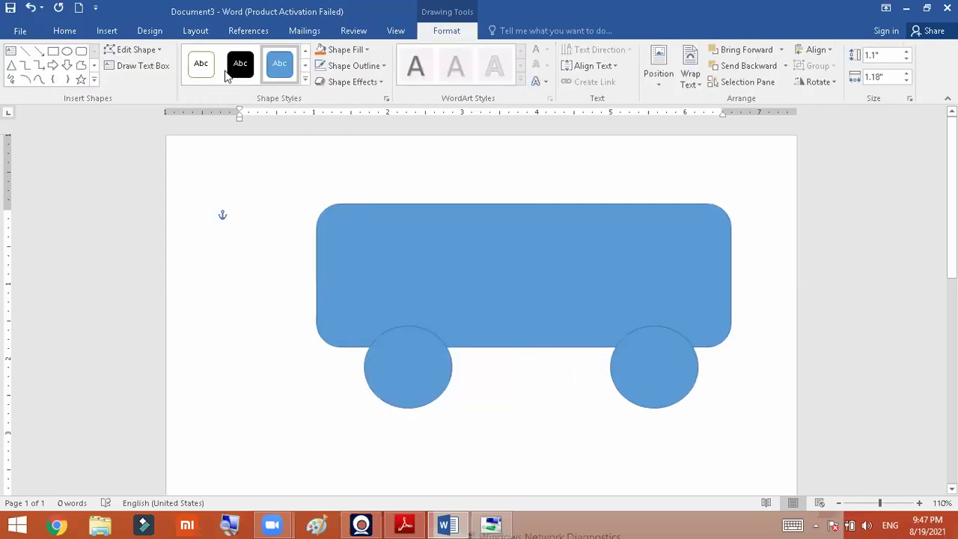
# - Draw a 0.4 by 0.92 inch window rectangle in the upper left of the bus body and give it the black shape style
pyautogui.click(52, 52)
pyautogui.press('Escape')
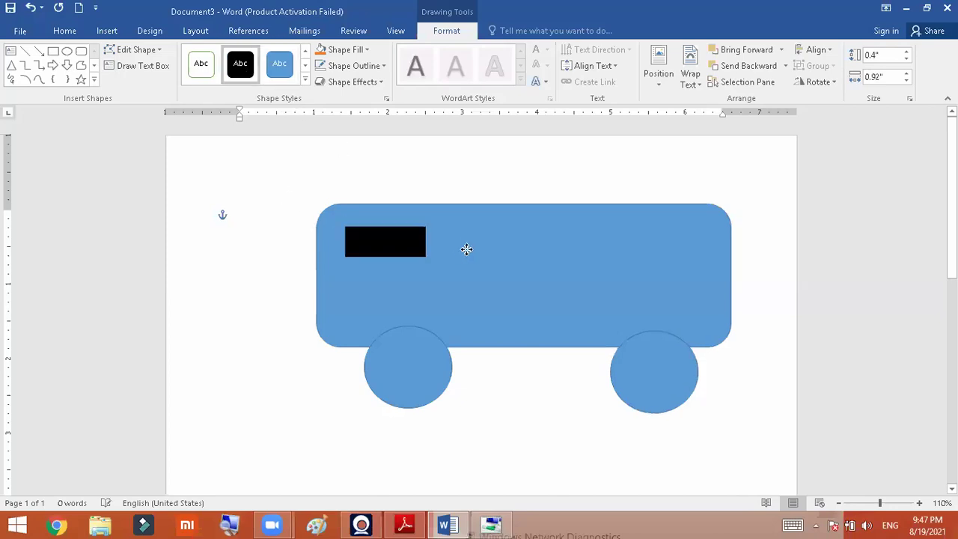
# - Narrow the black window and duplicate it into a row of four along the upper part of the bus body
pyautogui.moveTo(466, 248); pyautogui.dragTo(476, 241)
pyautogui.hotkey('ctrl', 'z')
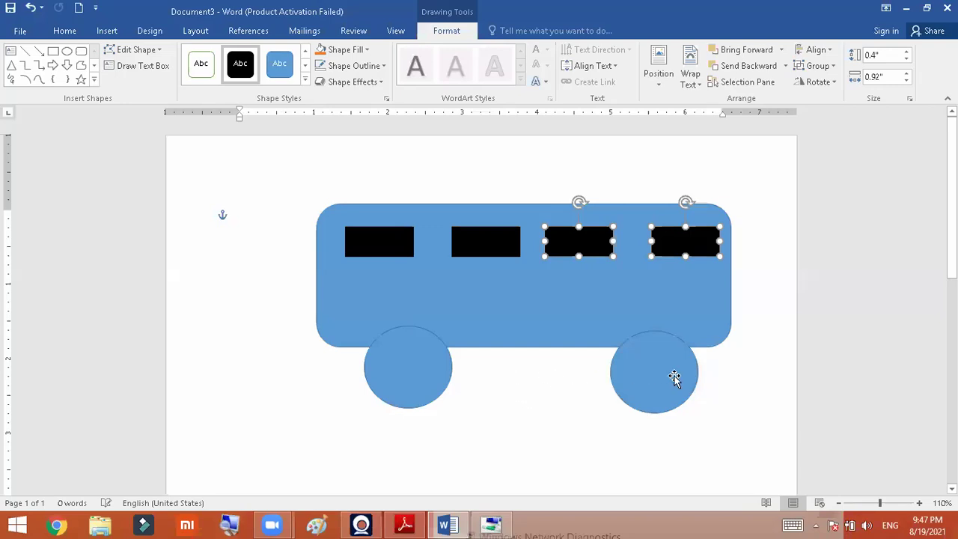
# - Move the right wheel slightly left and level it with the left wheel under the bus body
pyautogui.click(601, 386)
pyautogui.press('Left')
pyautogui.press('Left')
pyautogui.press('Left')
pyautogui.press('Up')
pyautogui.press('Up')
pyautogui.press('Up')
pyautogui.press('Up')
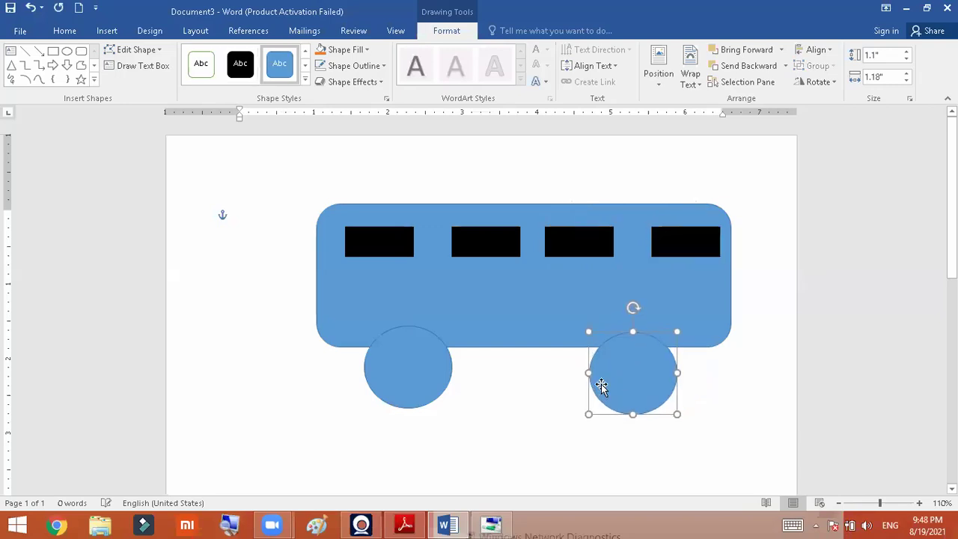
pyautogui.press('Down')
pyautogui.press('Down')
pyautogui.press('Down')
pyautogui.press('Right')
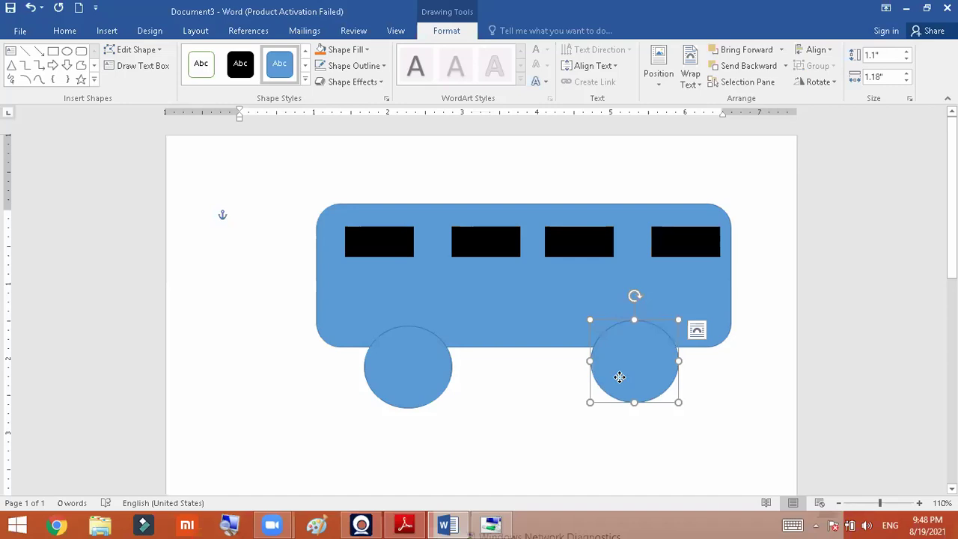
pyautogui.press('Left')
pyautogui.press('Left')
pyautogui.press('Left')
pyautogui.moveTo(624, 378); pyautogui.dragTo(648, 381)
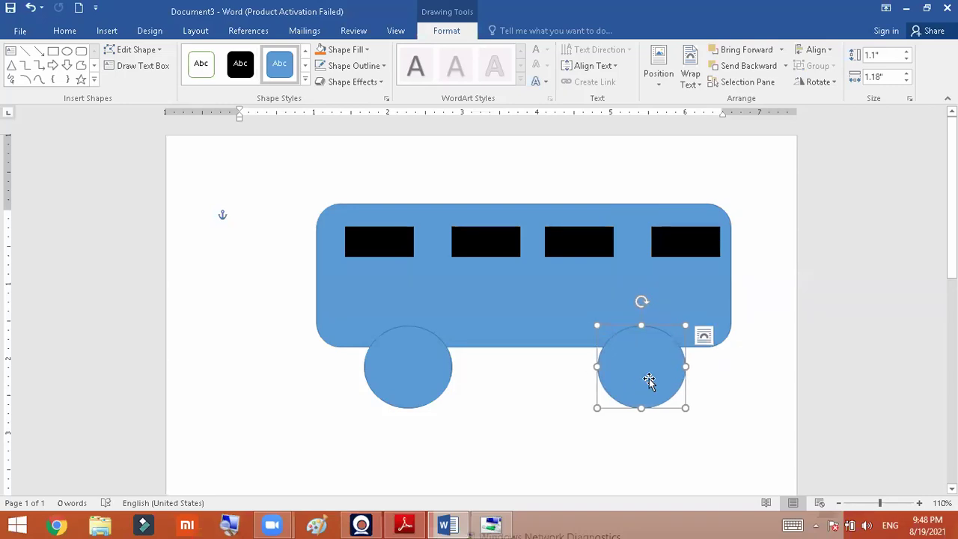
# - Duplicate the right wheel into the gap between the two wheels, level with them
pyautogui.moveTo(650, 380); pyautogui.dragTo(528, 382)
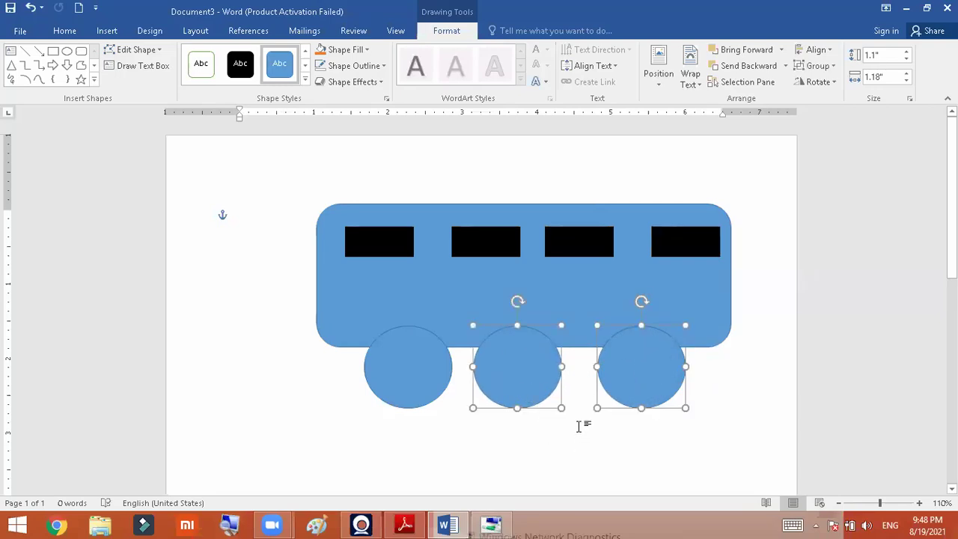
pyautogui.click(582, 424)
pyautogui.click(521, 370)
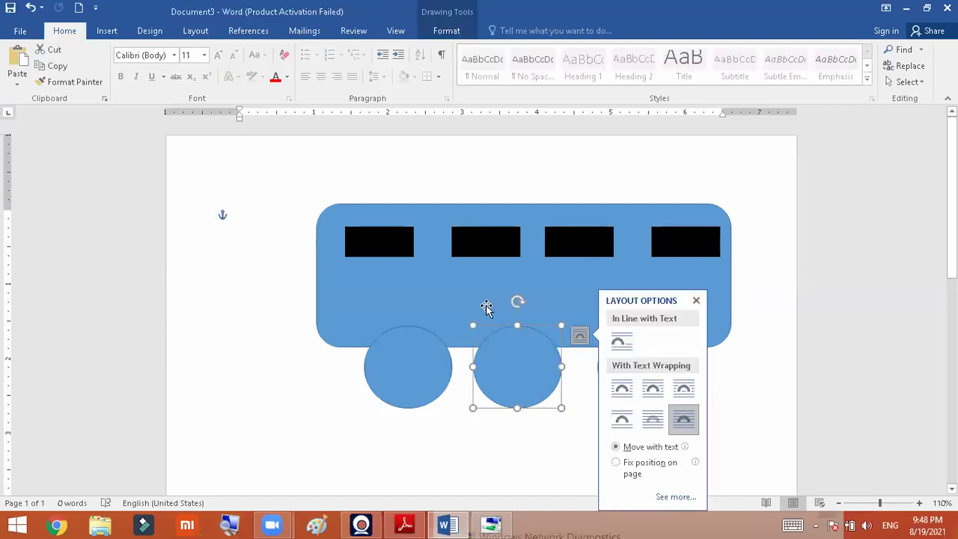
pyautogui.click(459, 278)
pyautogui.click(521, 366)
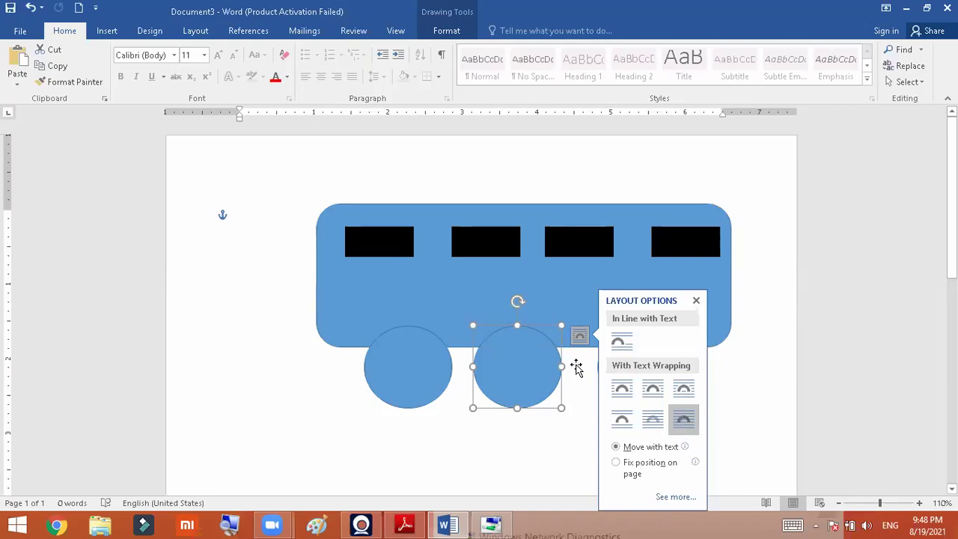
pyautogui.scroll(-3, 481, 317)
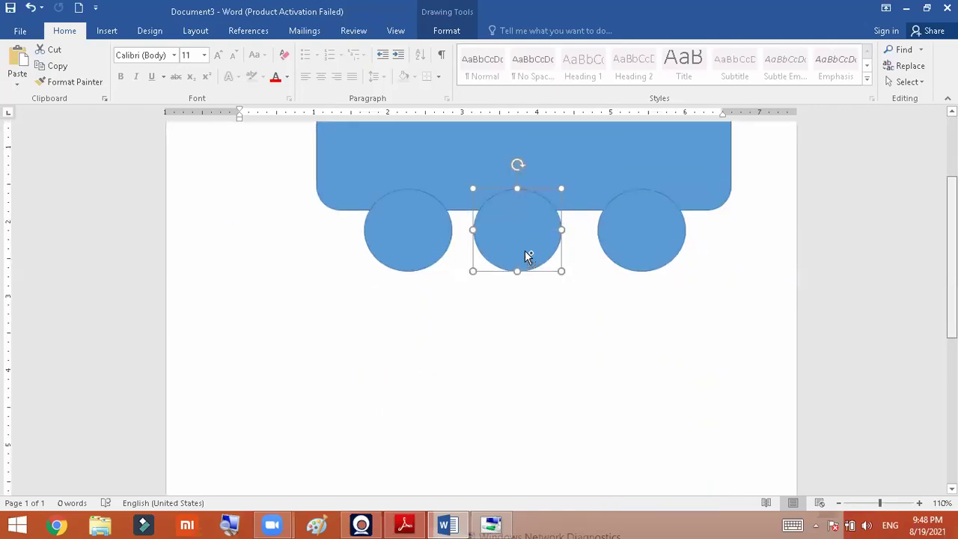
pyautogui.click(519, 313)
# - Duplicate the left wheel twice in the empty area beside the bus, and remove all the extra wheels
pyautogui.scroll(1, 524, 310)
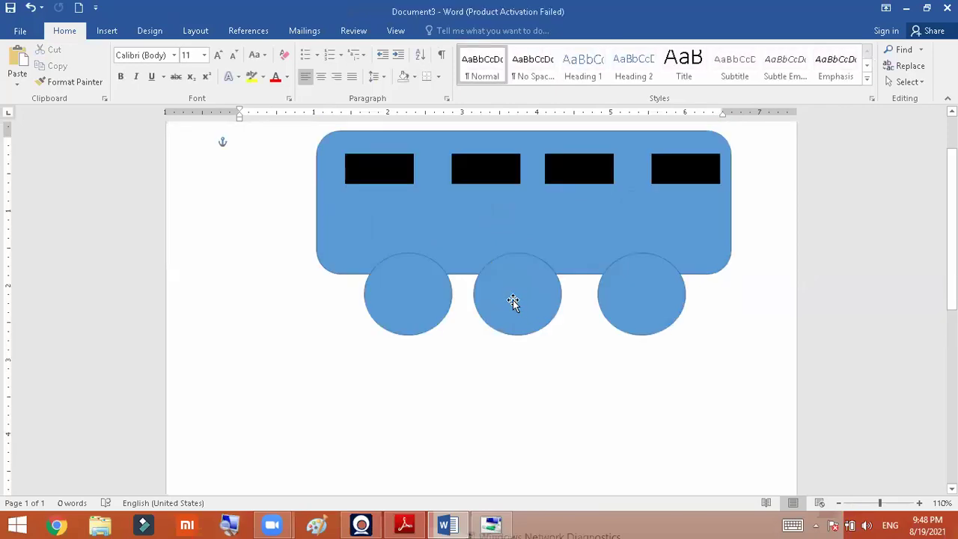
pyautogui.scroll(6, 512, 299)
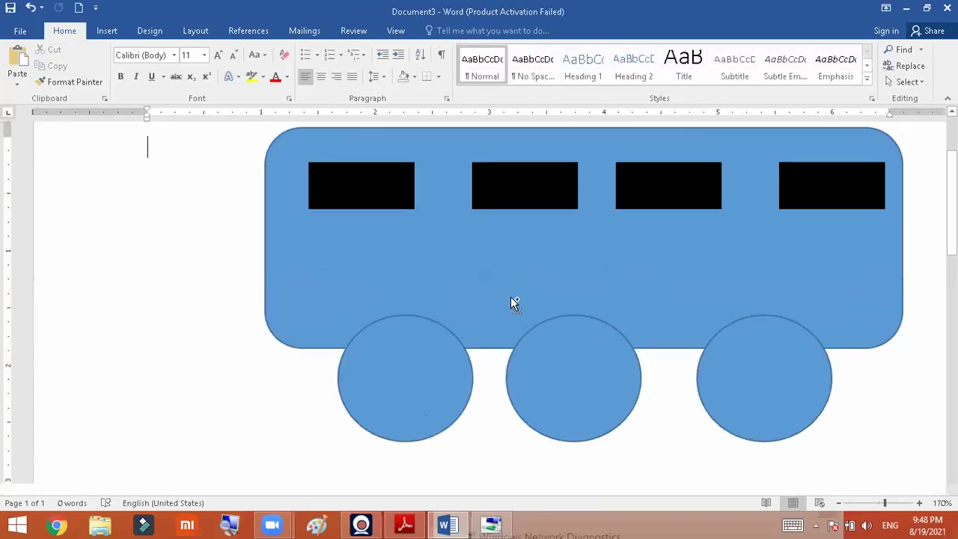
pyautogui.click(393, 346)
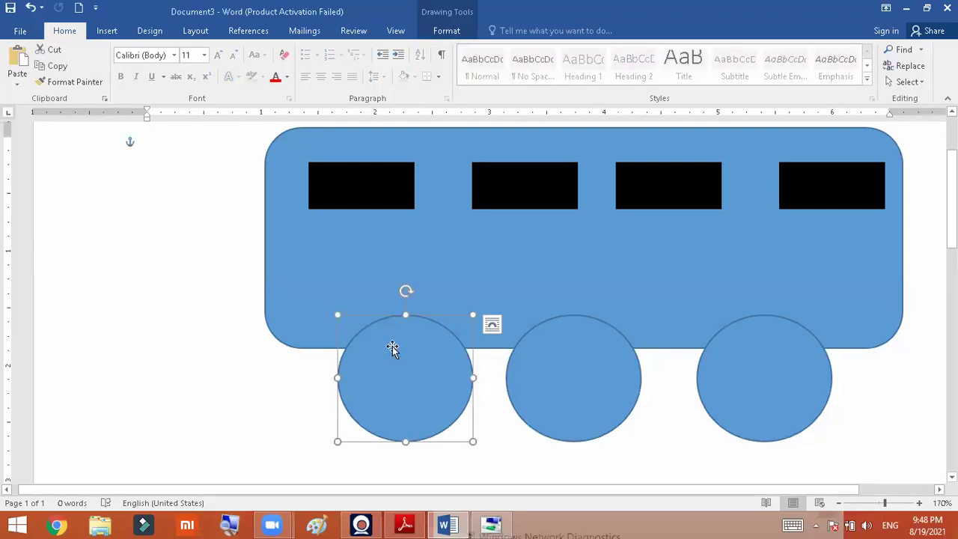
pyautogui.moveTo(391, 346); pyautogui.dragTo(153, 340)
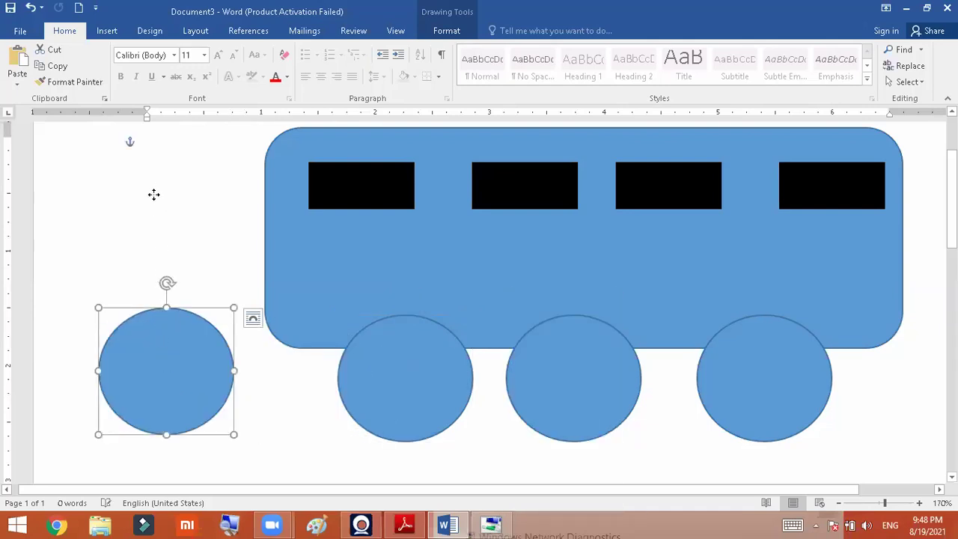
pyautogui.hotkey('ctrl', 'v')
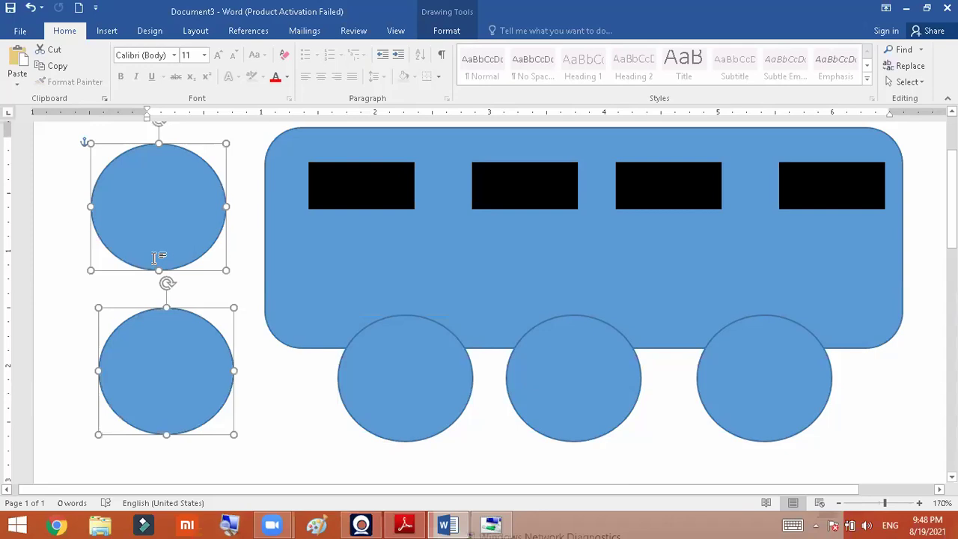
pyautogui.press('Delete')
pyautogui.click(372, 372)
pyautogui.scroll(-1, 376, 375)
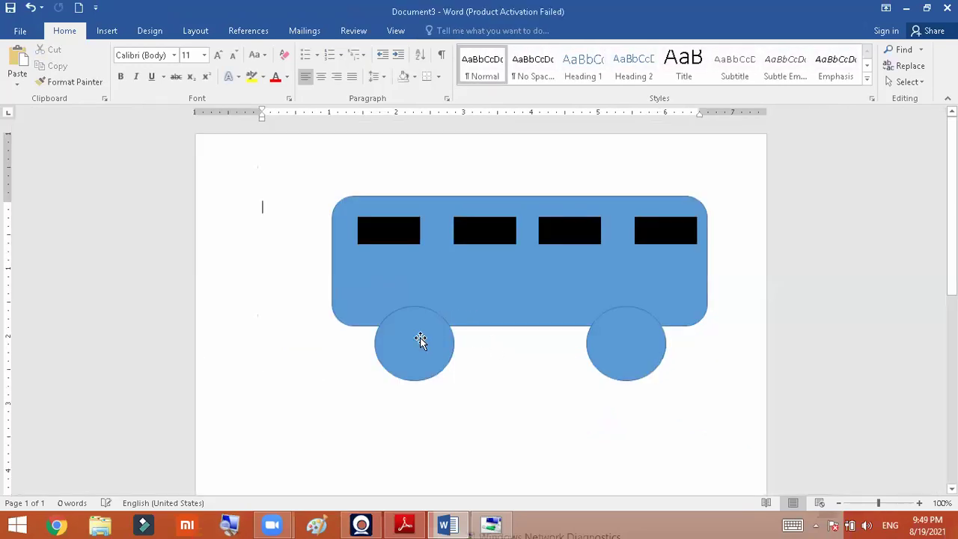
# - Place trial copies of the wheels in the empty area below the bus, and undo them
pyautogui.moveTo(422, 338)
pyautogui.mouseDown()
pyautogui.moveTo(471, 392)
pyautogui.moveTo(534, 414)
pyautogui.mouseUp()
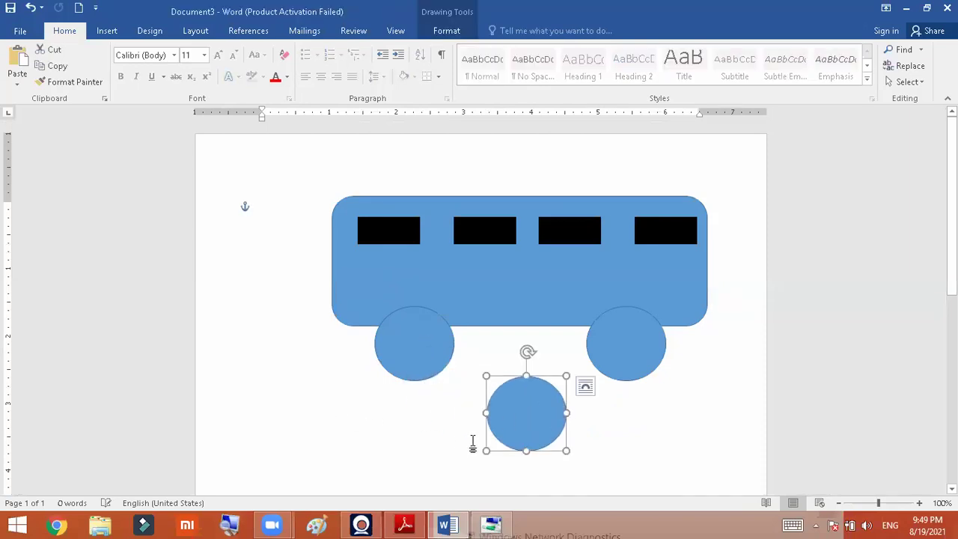
pyautogui.keyDown('shift'); pyautogui.click(634, 366); pyautogui.keyUp('shift')
pyautogui.moveTo(635, 366); pyautogui.dragTo(694, 429)
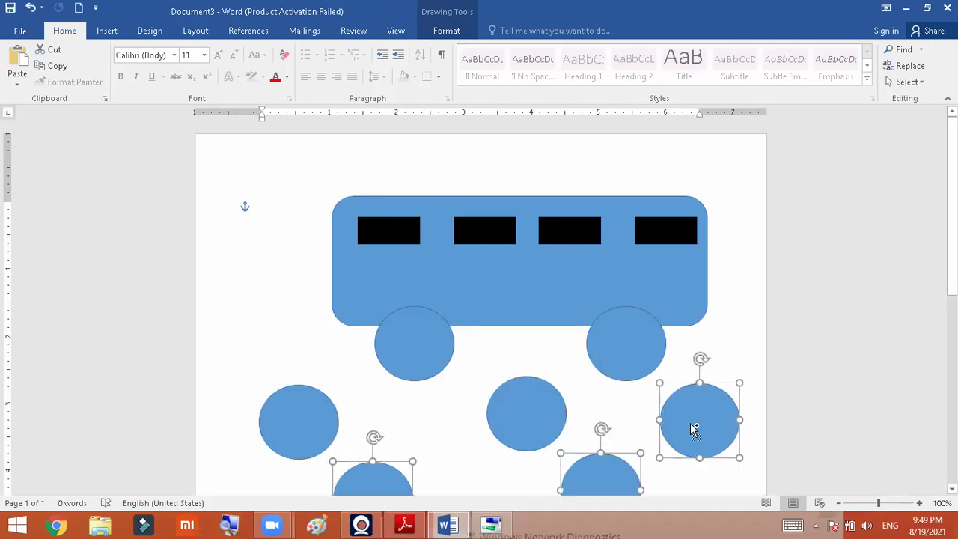
pyautogui.hotkey('ctrl', 'z')
pyautogui.hotkey('ctrl', 'z')
pyautogui.hotkey('ctrl', 'z')
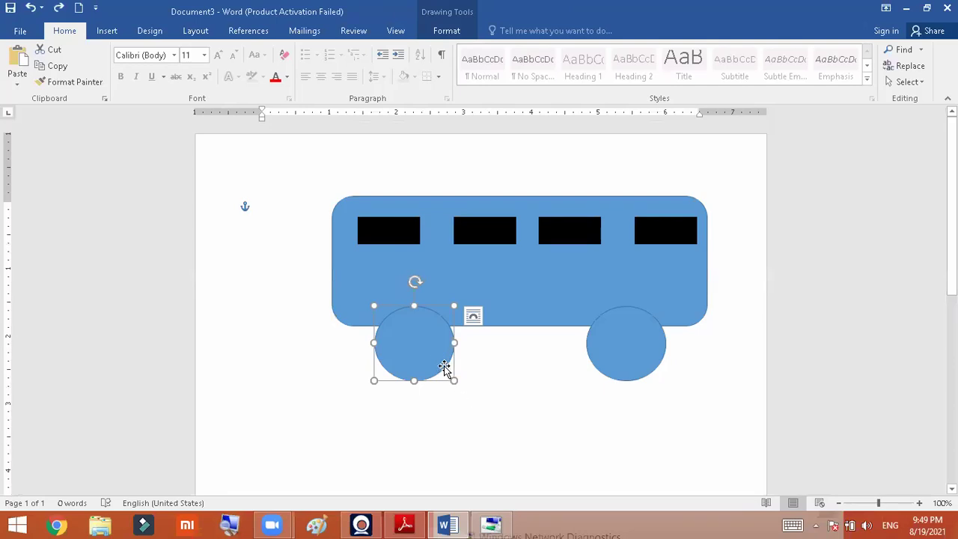
pyautogui.moveTo(411, 352); pyautogui.dragTo(466, 369)
pyautogui.hotkey('ctrl', 'z')
pyautogui.moveTo(407, 352); pyautogui.dragTo(475, 395)
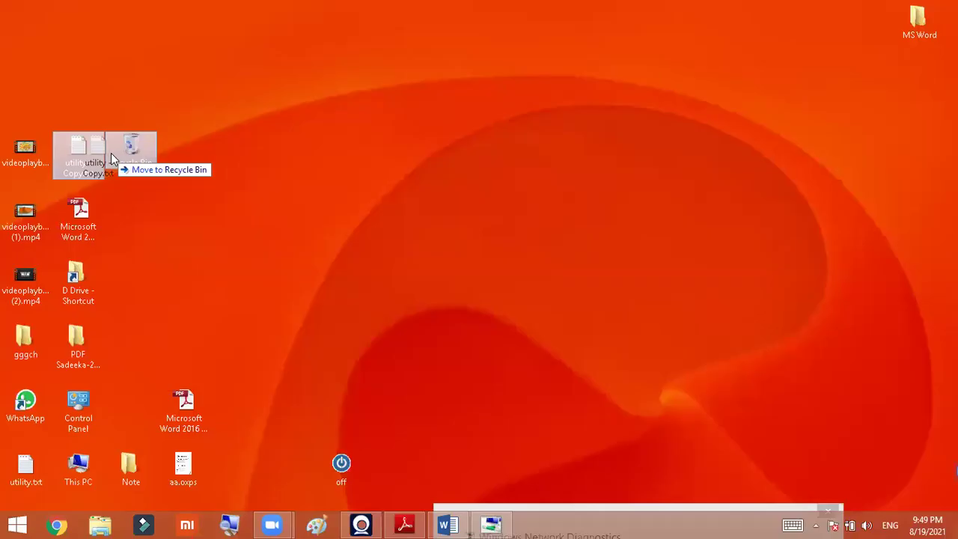
# - On the desktop, move utility - Copy.txt and Microsoft Word 2016 a4-protected.pdf to free spots away from the other icons
pyautogui.moveTo(114, 156); pyautogui.dragTo(340, 144)
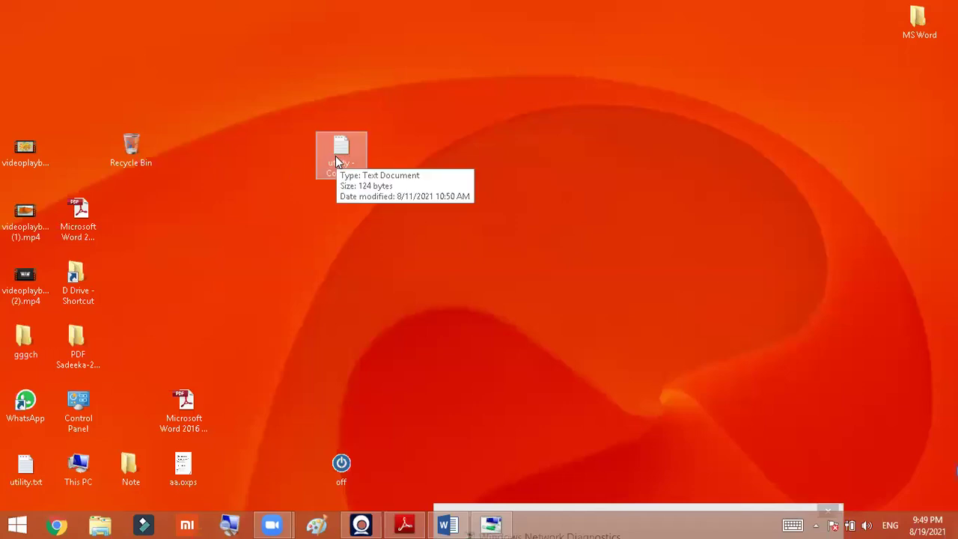
pyautogui.moveTo(182, 402); pyautogui.dragTo(238, 85)
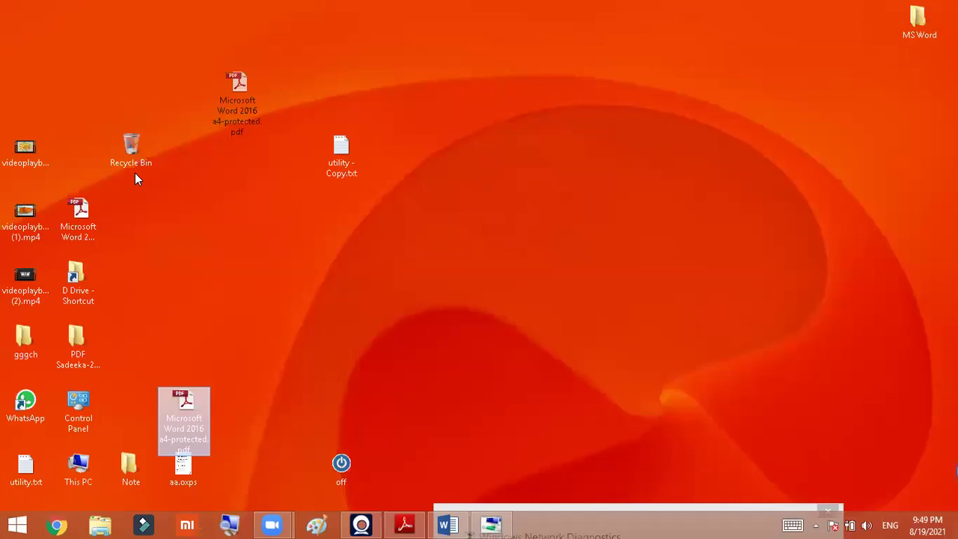
# - Select both Microsoft Word 2016 PDFs and the PDF folder together, and drop that selection
pyautogui.keyDown('ctrl'); pyautogui.click(77, 217); pyautogui.keyUp('ctrl')
pyautogui.keyDown('ctrl'); pyautogui.click(78, 352); pyautogui.keyUp('ctrl')
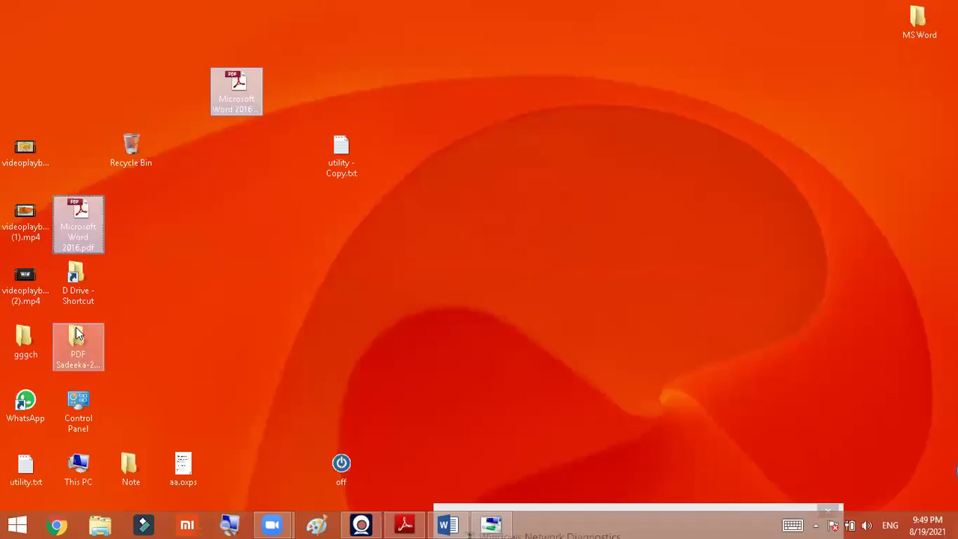
pyautogui.click(78, 279)
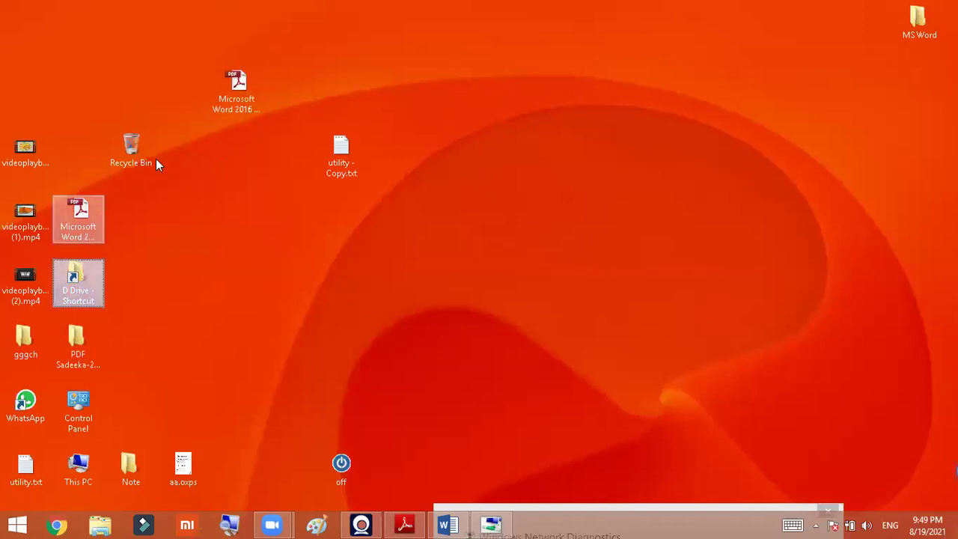
pyautogui.click(223, 109)
# - Select both Microsoft Word 2016 PDFs together with the D Drive shortcut and the PDF folder below it
pyautogui.click(82, 209)
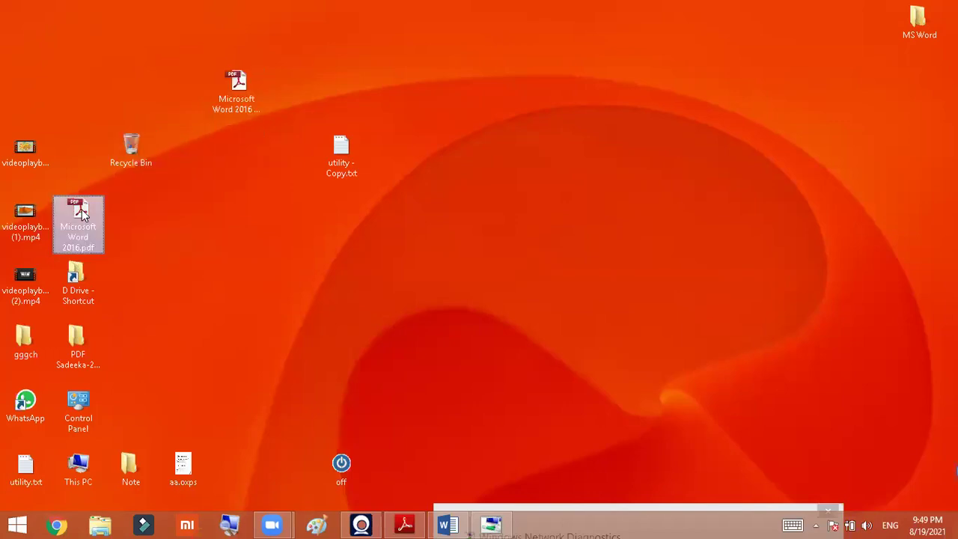
pyautogui.keyDown('ctrl'); pyautogui.click(235, 91); pyautogui.keyUp('ctrl')
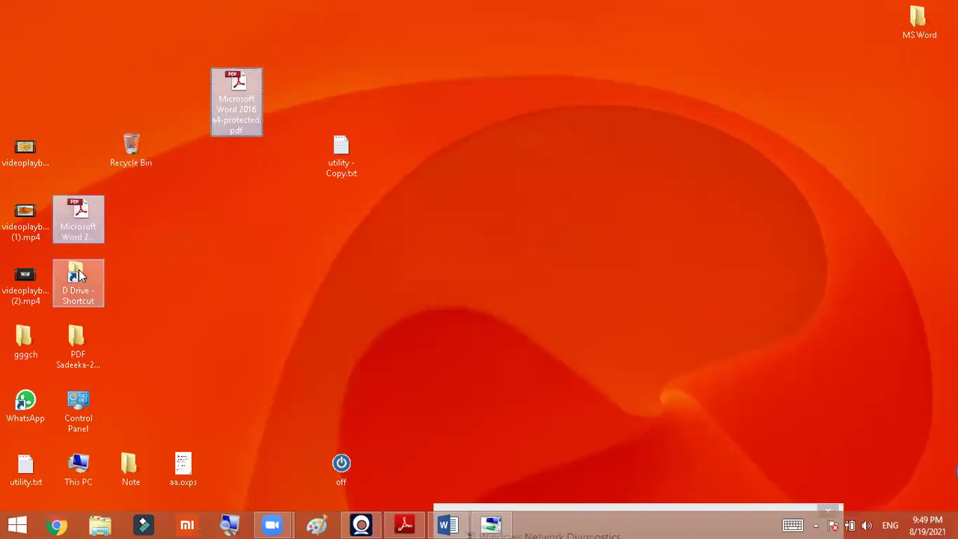
pyautogui.keyDown('ctrl'); pyautogui.click(78, 275); pyautogui.keyUp('ctrl')
pyautogui.keyDown('ctrl'); pyautogui.click(78, 343); pyautogui.keyUp('ctrl')
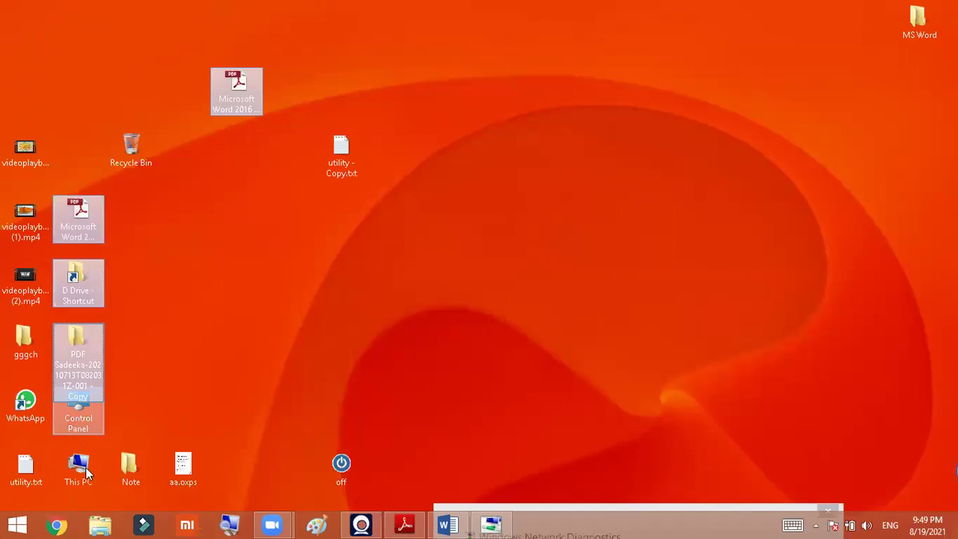
# - Select Microsoft Word 2016.pdf together with both numbered videoplayback files and the gggch folder, and clear the selection
pyautogui.click(78, 215)
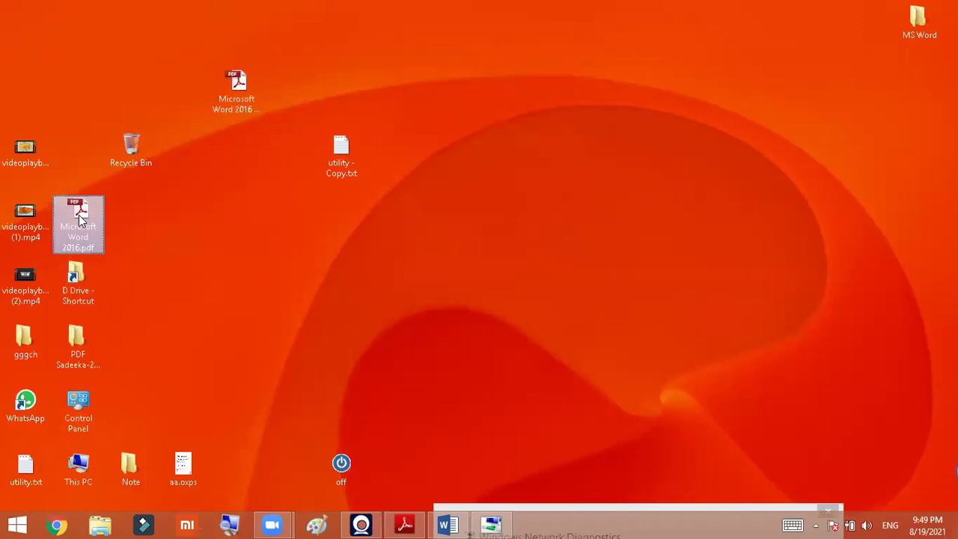
pyautogui.keyDown('ctrl'); pyautogui.click(24, 219); pyautogui.keyUp('ctrl')
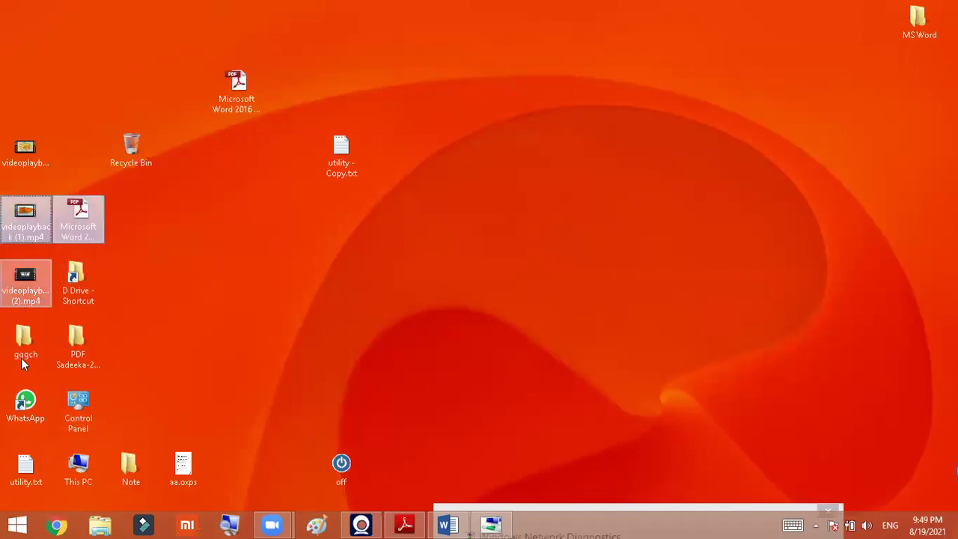
pyautogui.keyDown('ctrl'); pyautogui.keyDown('shift'); pyautogui.click(25, 402); pyautogui.keyUp('shift'); pyautogui.keyUp('ctrl')
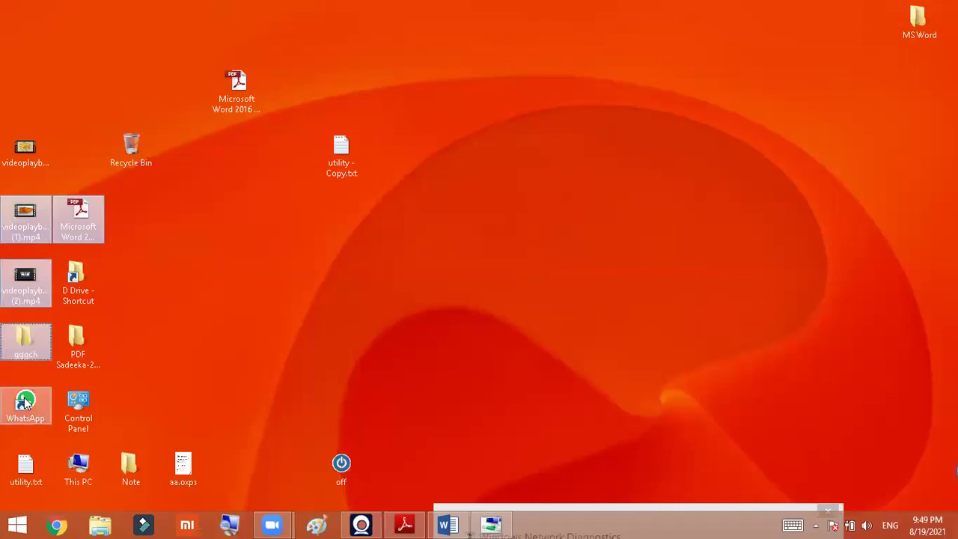
pyautogui.click(234, 319)
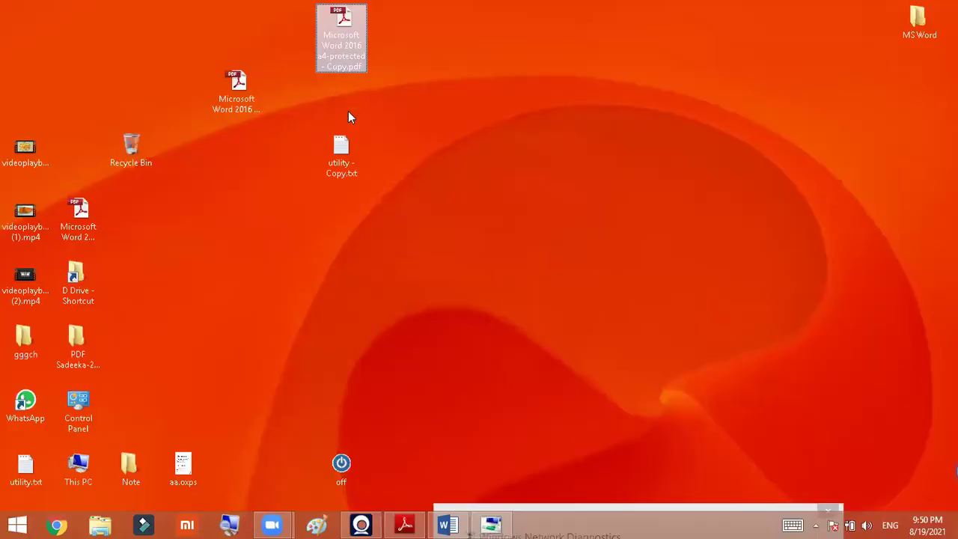
# - Delete Microsoft Word 2016 a4-protected - Copy.pdf from the desktop and select the original PDF
pyautogui.press('Delete')
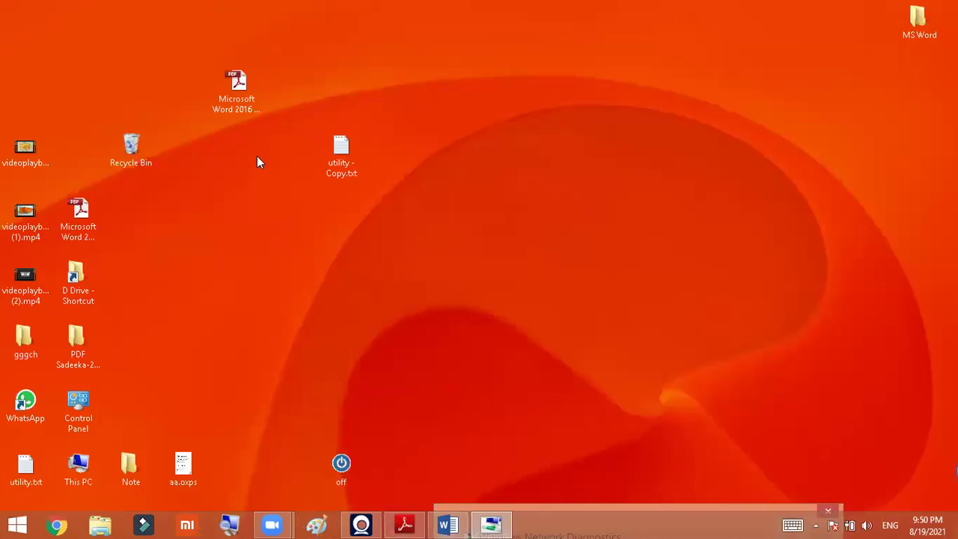
pyautogui.click(247, 100)
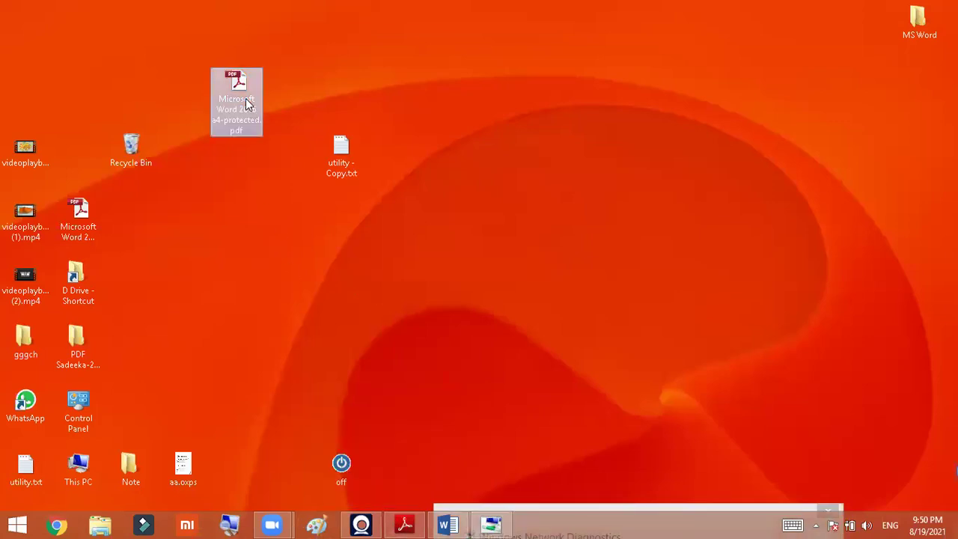
# - Switch back to the bus document in Word, deselect the windows, and open the Save As page and leave it without saving
pyautogui.click(447, 526)
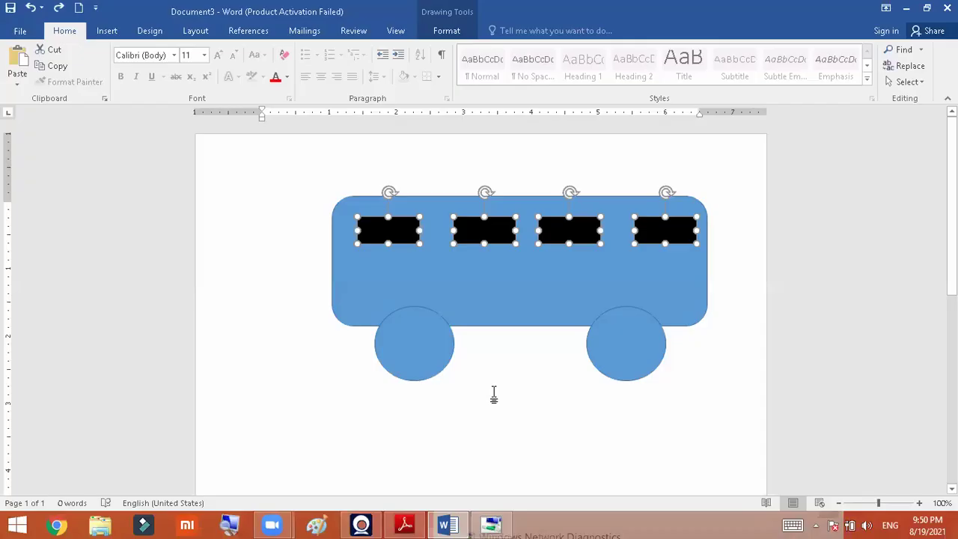
pyautogui.click(493, 395)
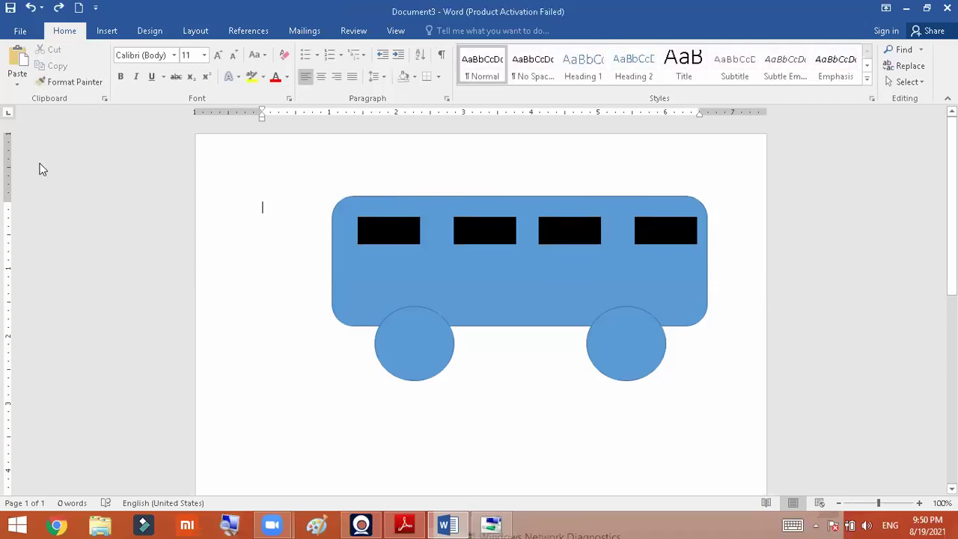
pyautogui.hotkey('ctrl', 's')
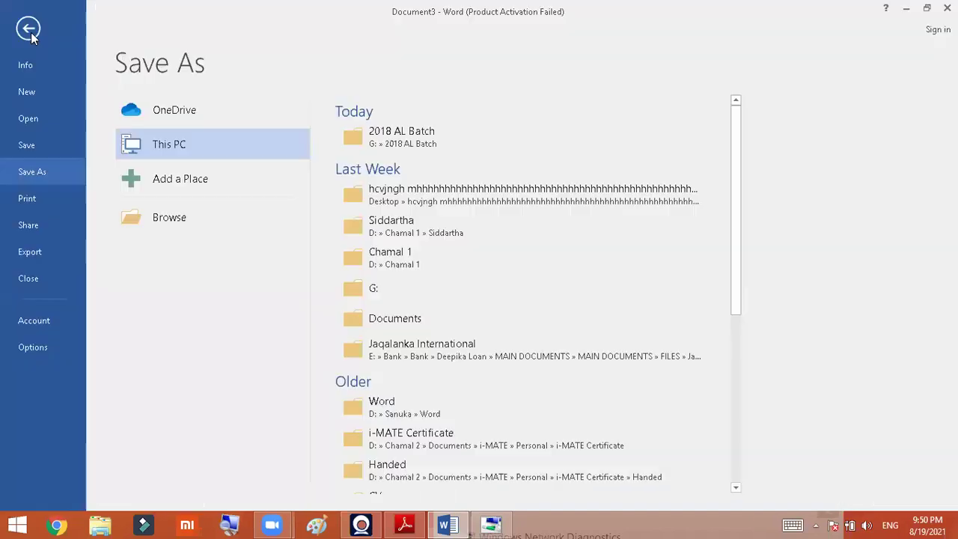
pyautogui.click(22, 16)
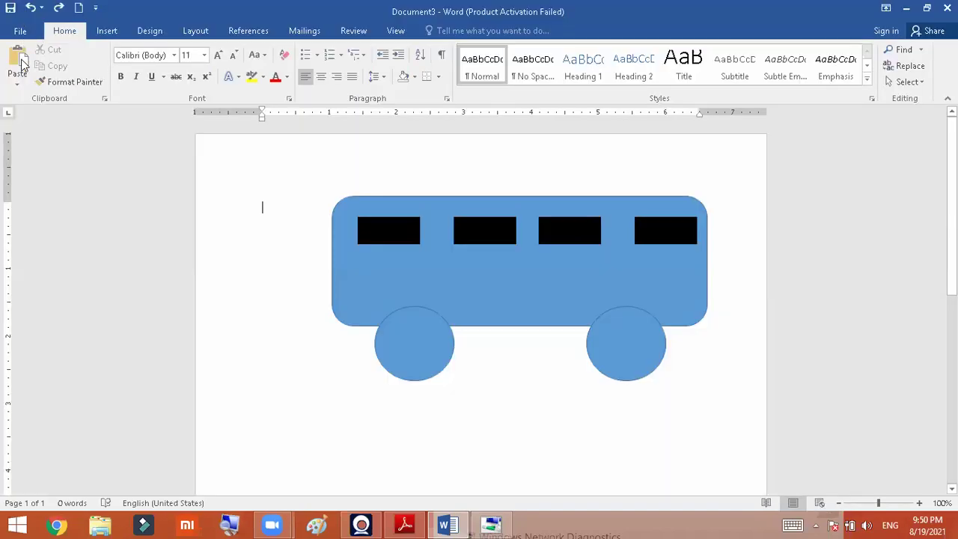
# - Open the Save As dialog for the bus document and go to the 2018 AL Batch folder on New Volume (G:)
pyautogui.click(21, 32)
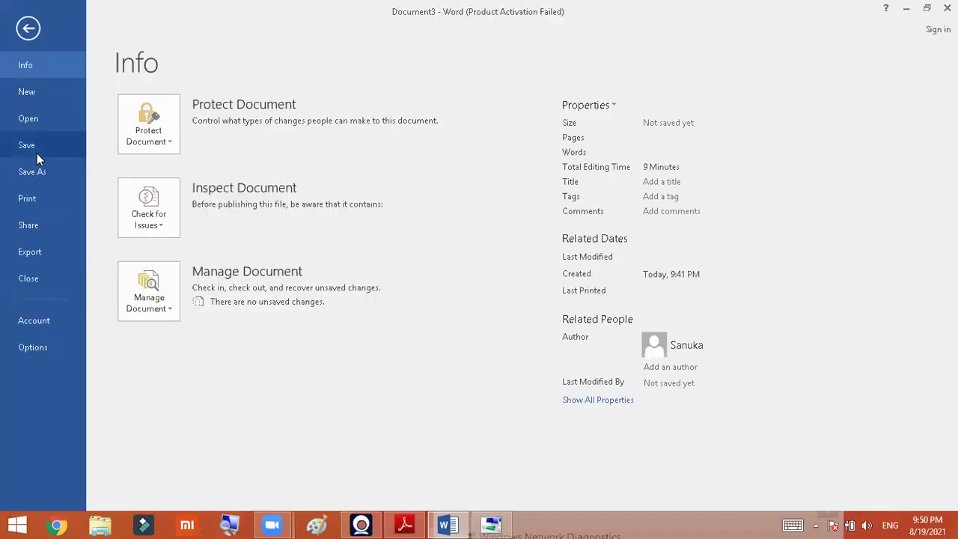
pyautogui.click(37, 153)
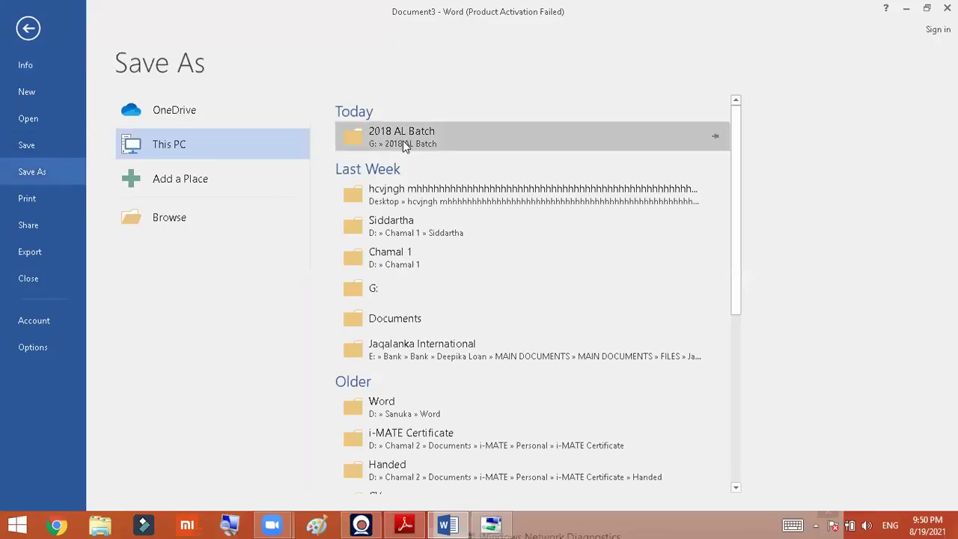
pyautogui.click(182, 223)
pyautogui.scroll(-3, 799, 191)
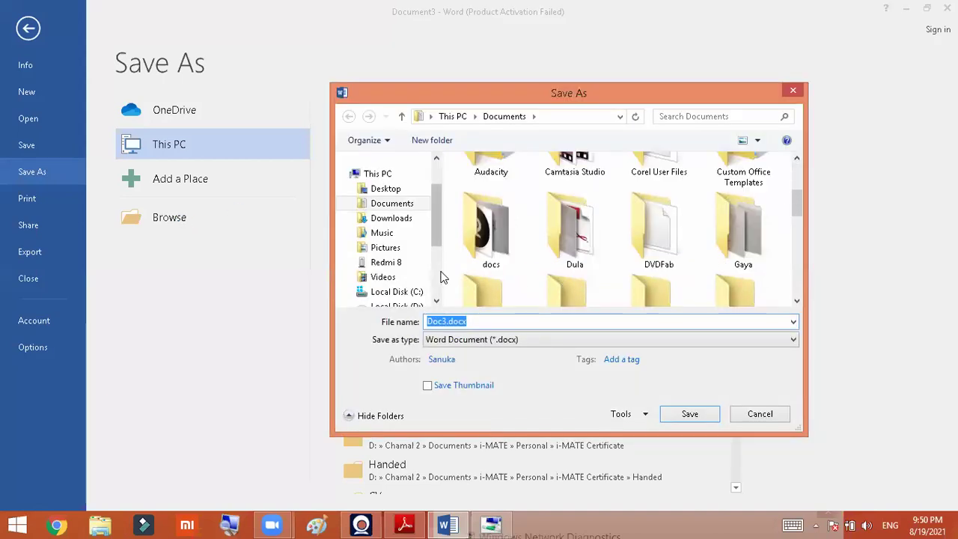
pyautogui.scroll(-3, 424, 247)
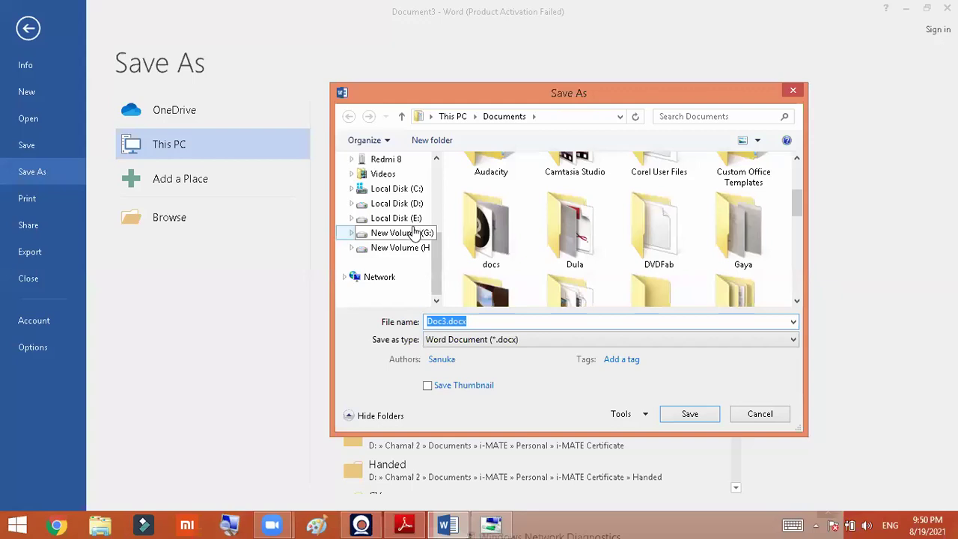
pyautogui.click(416, 232)
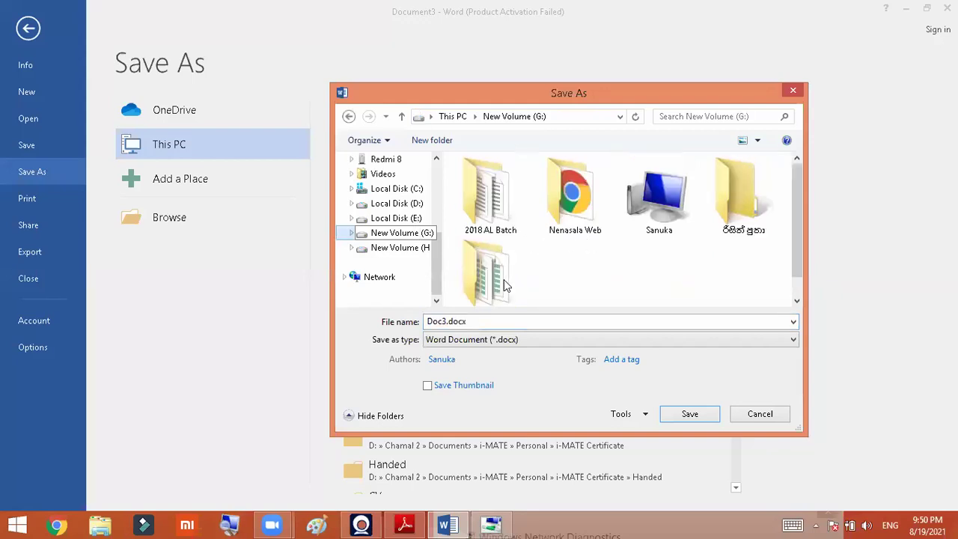
pyautogui.doubleClick(491, 196)
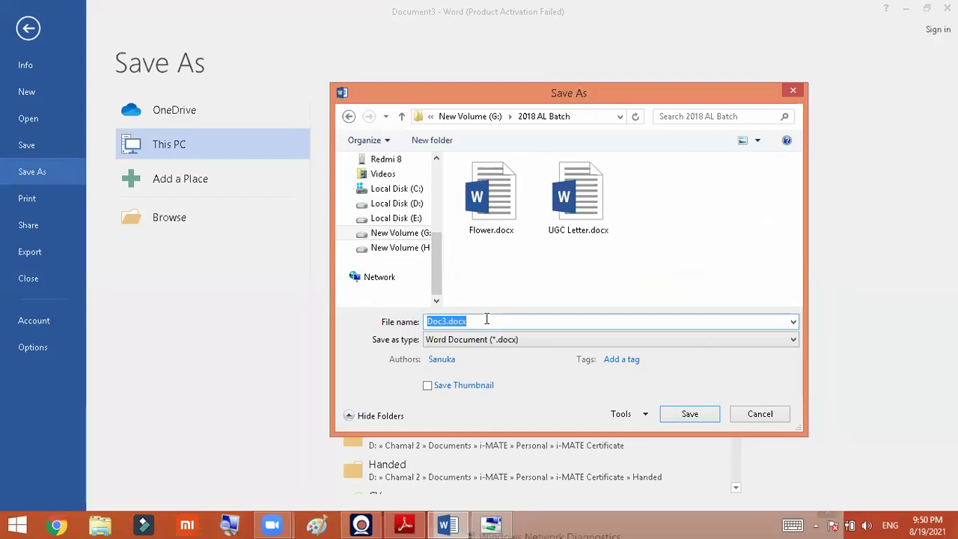
# - Try to save the document as flower, then cancel the overwrite and return to the document
pyautogui.write('flower')
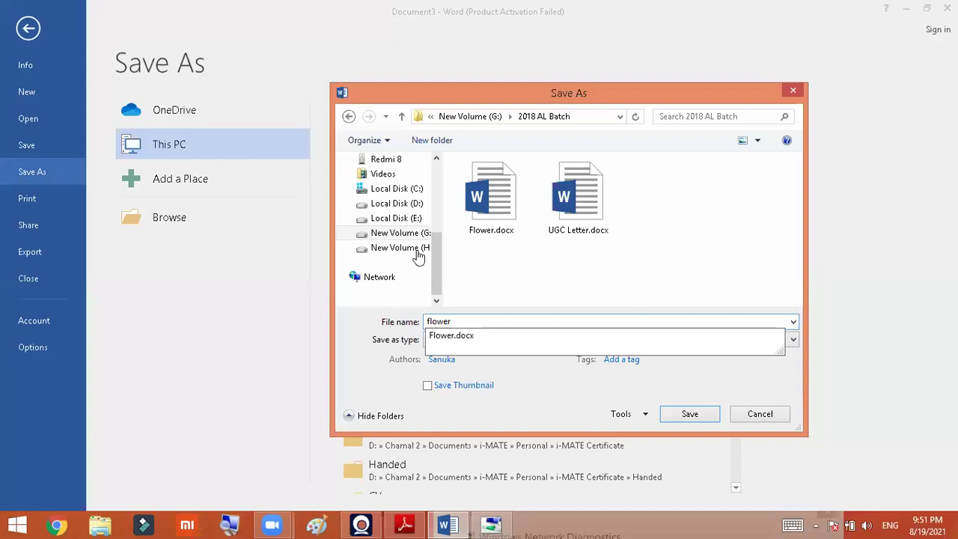
pyautogui.click(689, 418)
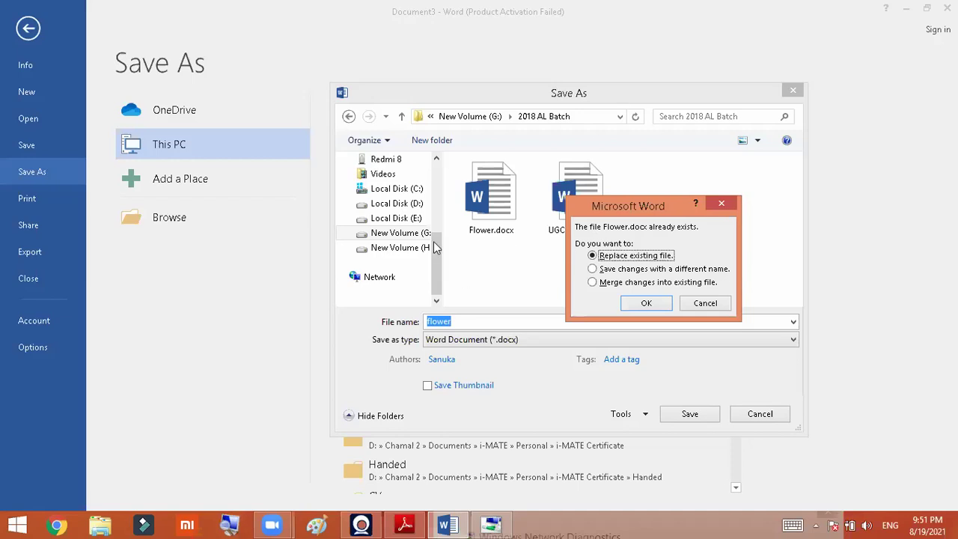
pyautogui.click(722, 204)
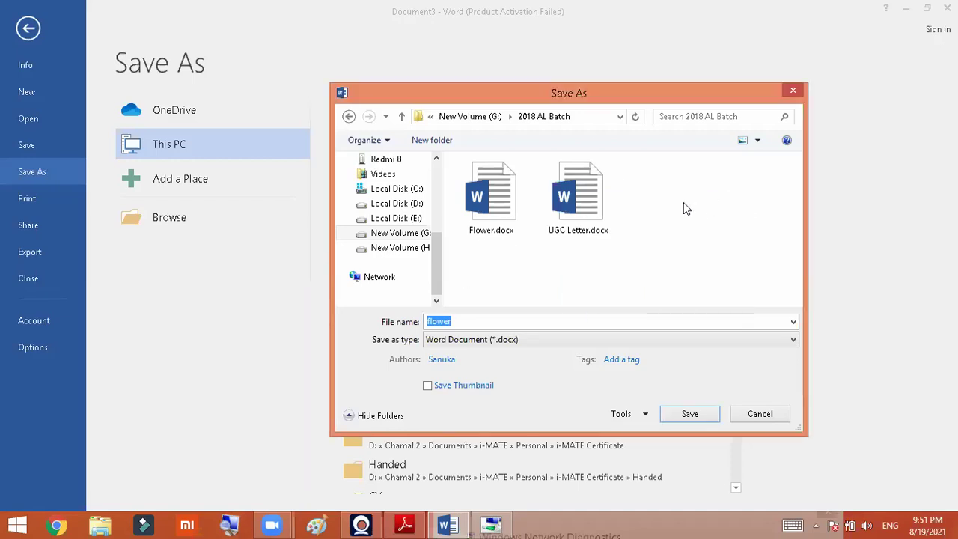
pyautogui.click(793, 91)
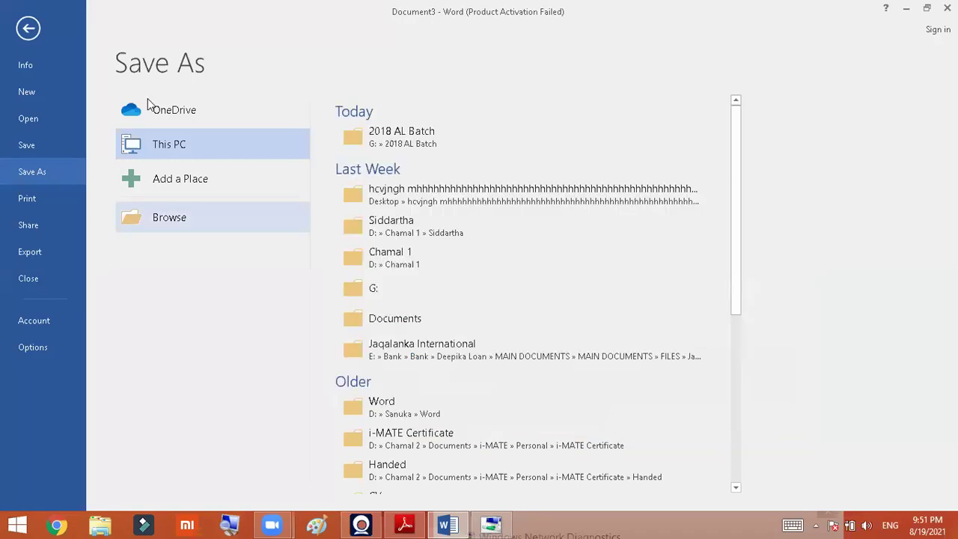
pyautogui.click(33, 36)
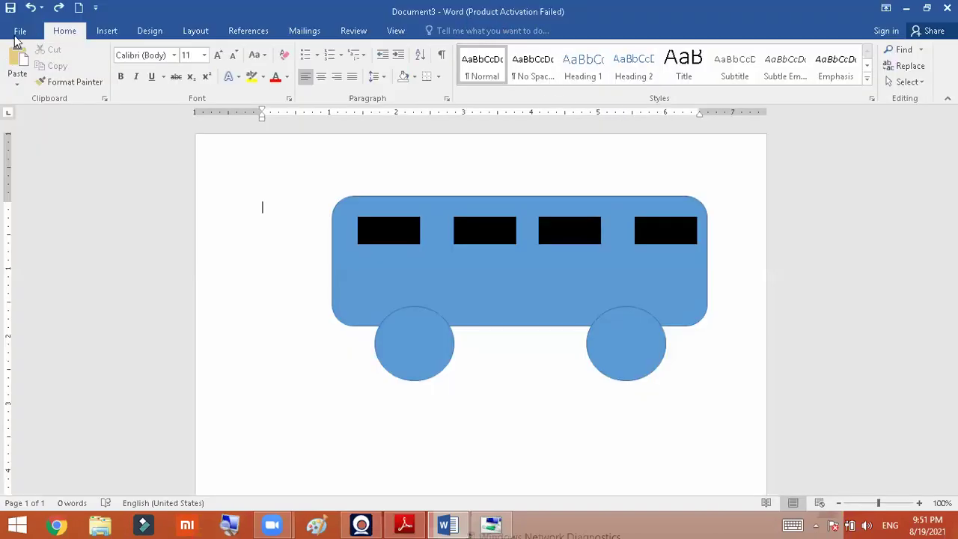
# - Start saving the bus document again as flower in the 2018 AL Batch folder on New Volume (G:)
pyautogui.hotkey('ctrl', 's')
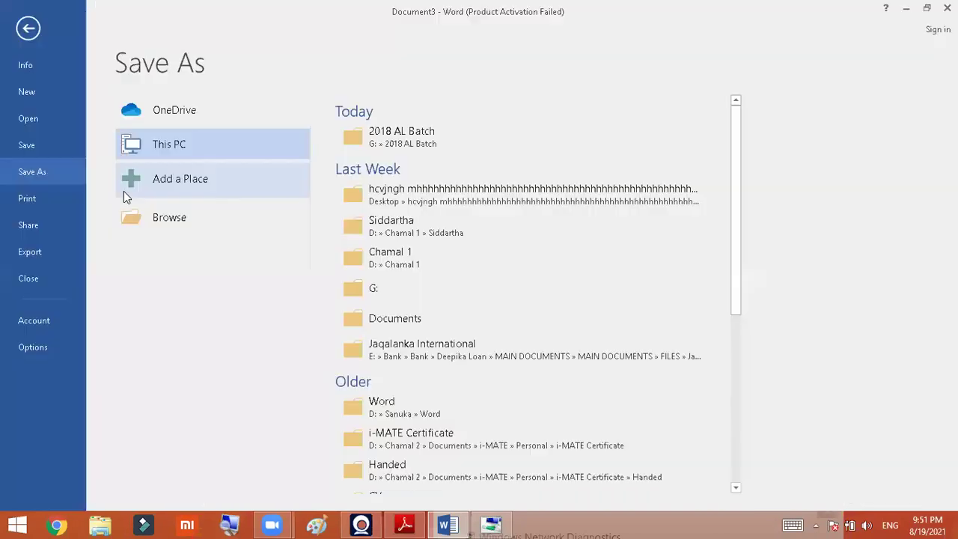
pyautogui.click(154, 210)
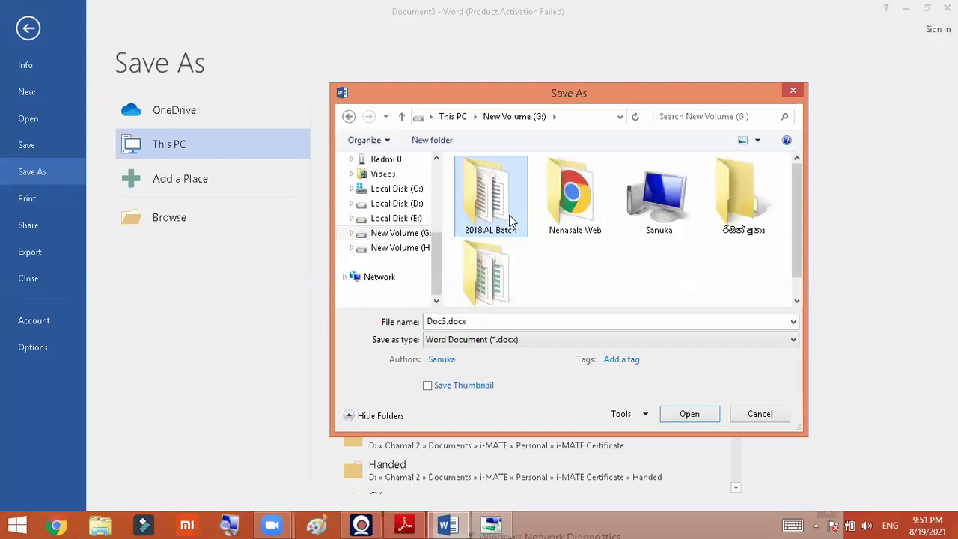
pyautogui.doubleClick(512, 222)
pyautogui.doubleClick(457, 322)
pyautogui.write('f')
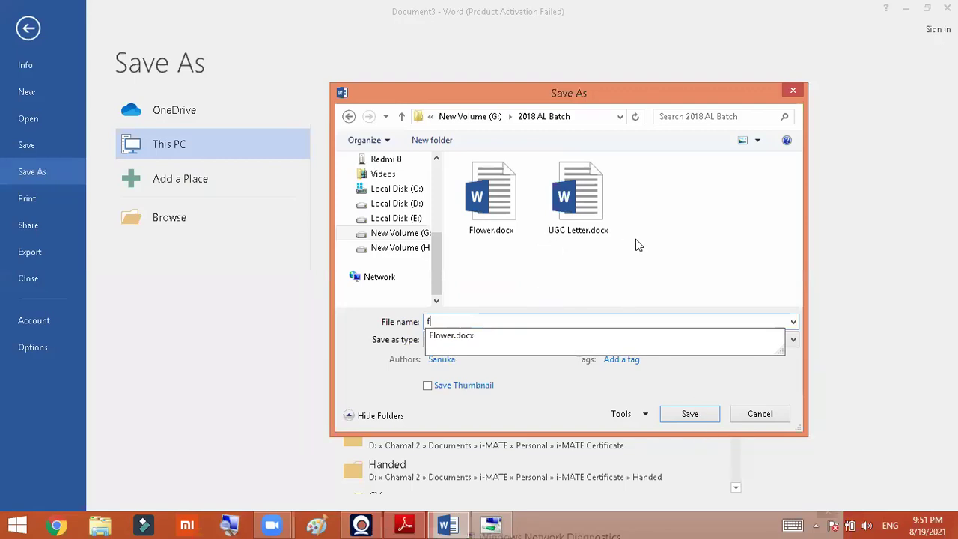
pyautogui.write('lower')
pyautogui.press('Return')
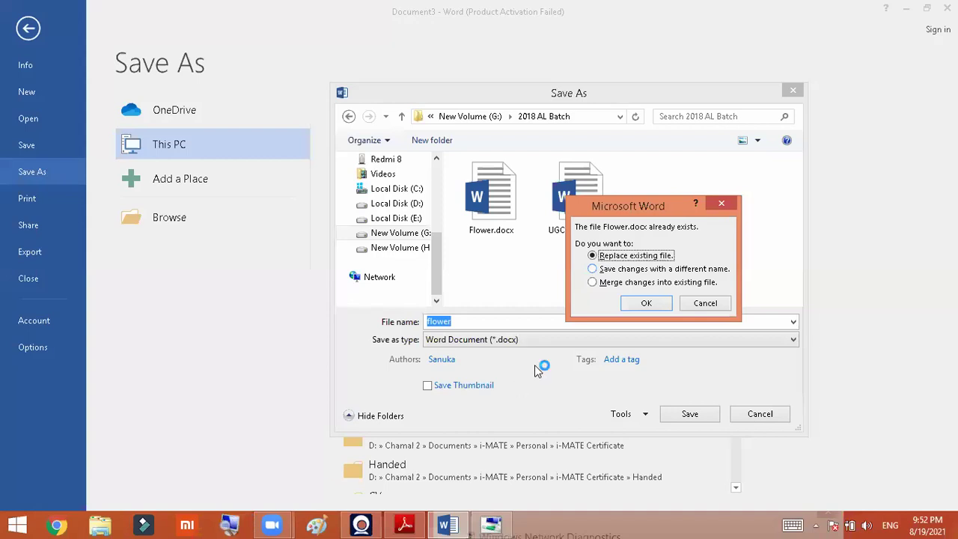
# - Choose to save changes with a different name and enlarge the screen to 200% with Magnifier
pyautogui.press('Down')
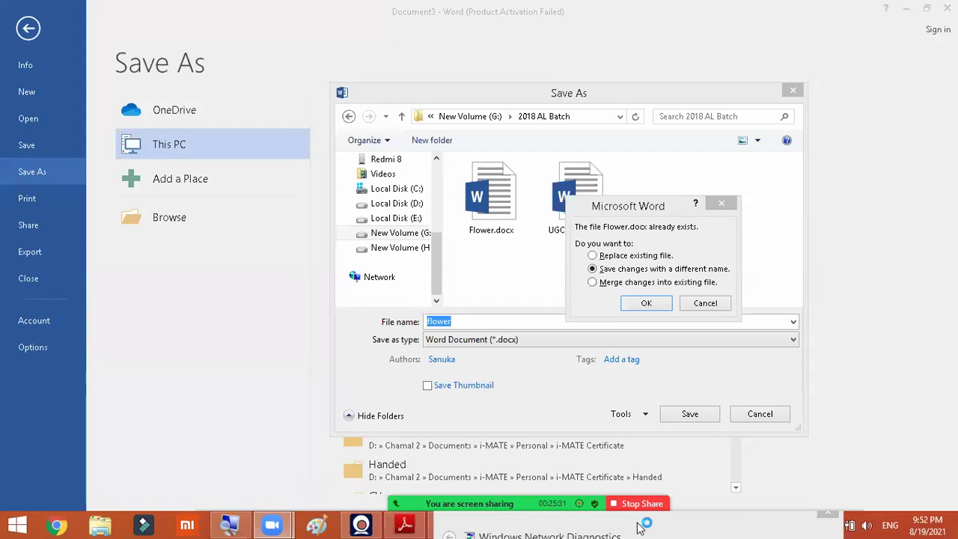
pyautogui.click(831, 142)
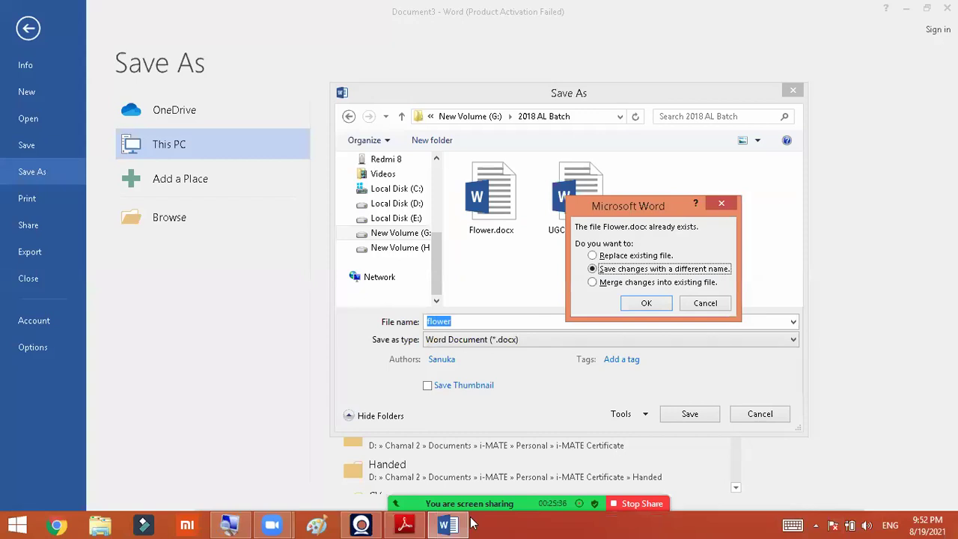
pyautogui.moveTo(524, 524)
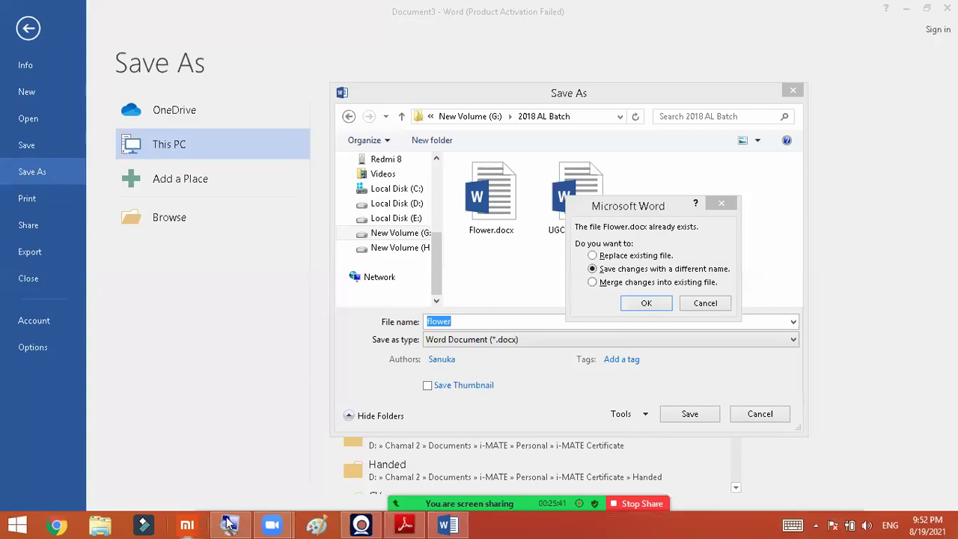
pyautogui.click(232, 524)
pyautogui.click(449, 487)
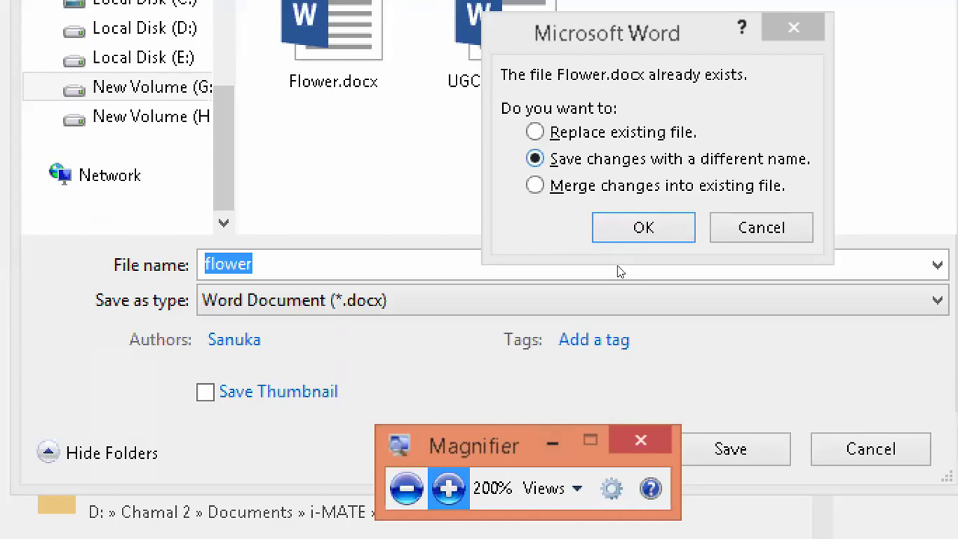
pyautogui.click(623, 263)
# - Set the existing-file choice to replacing the file, switch it to saving changes with a different name, and confirm
pyautogui.hotkey('alt', 'r')
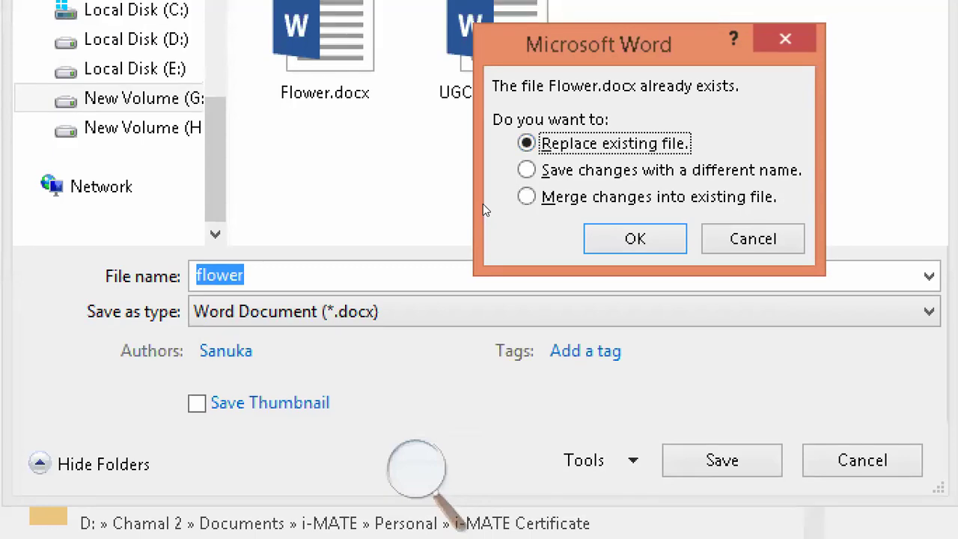
pyautogui.hotkey('alt', 's')
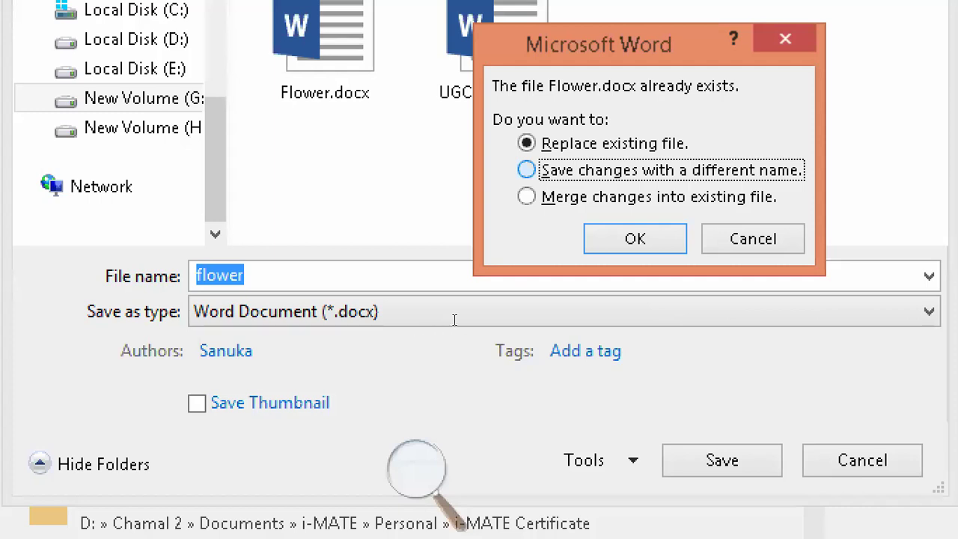
pyautogui.press('Return')
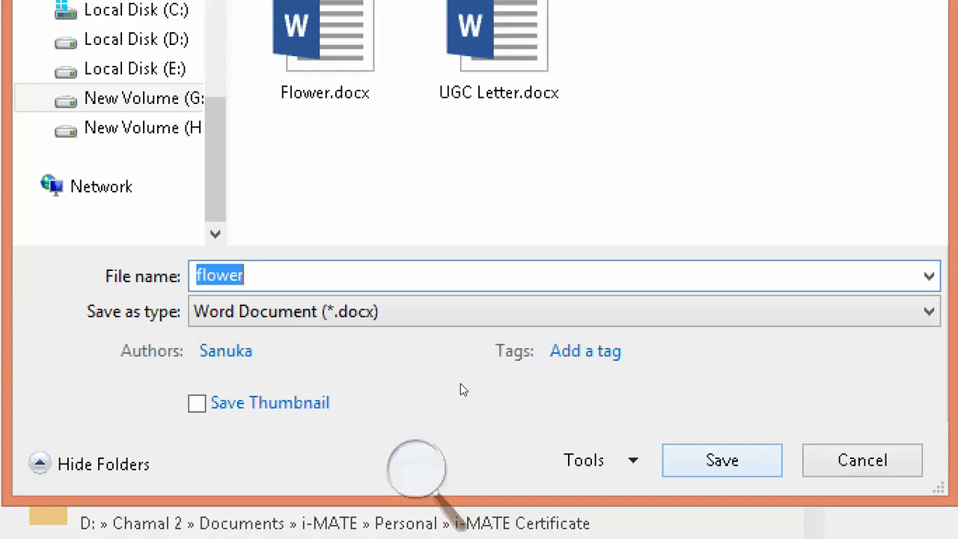
# - Try saving as flower with merging into the existing file, then over the selected Flower.docx, cancelling both attempts
pyautogui.press('Return')
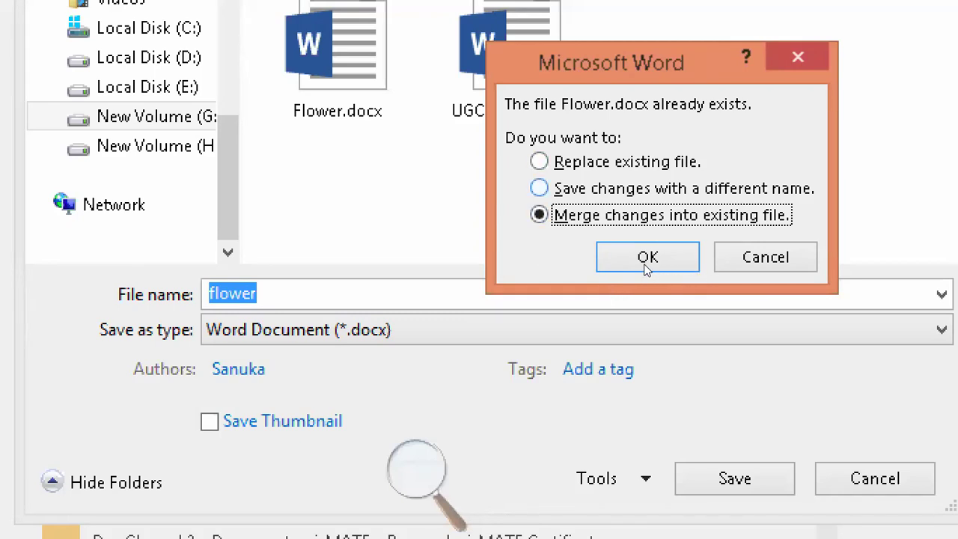
pyautogui.press('Escape')
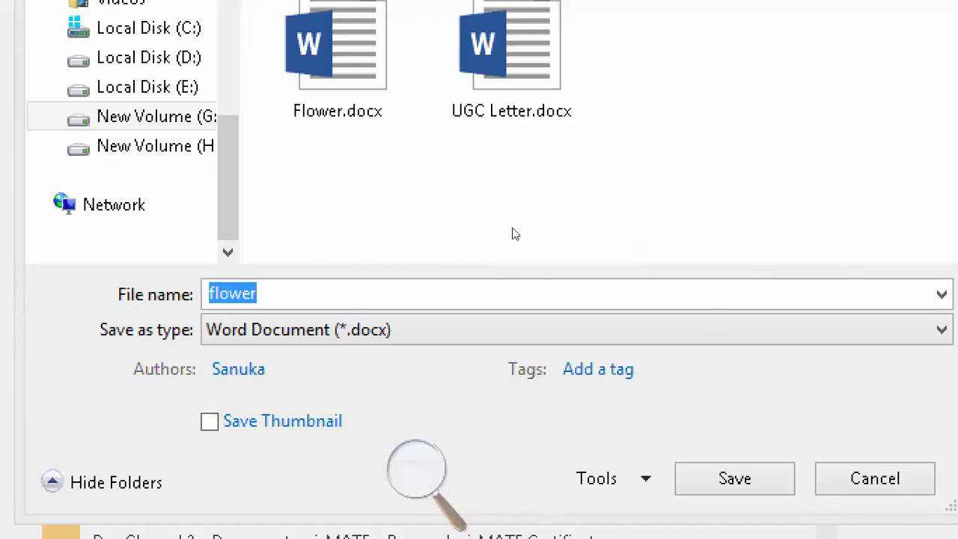
pyautogui.hotkey('shift', 'Tab')
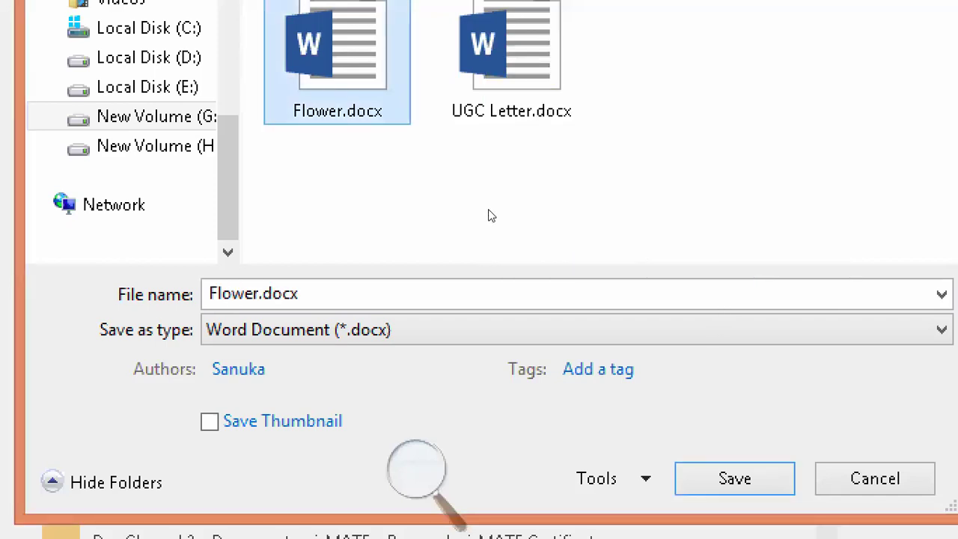
pyautogui.press('Return')
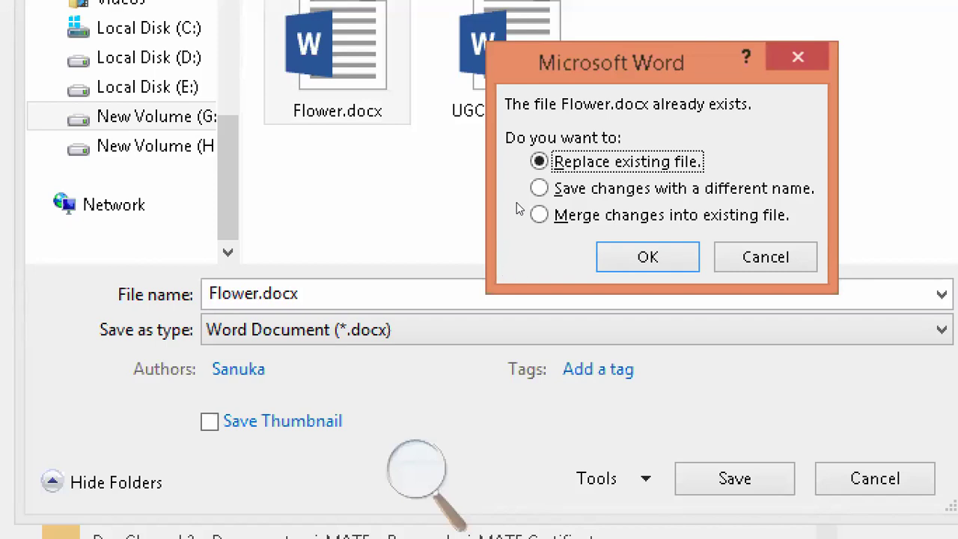
pyautogui.press('Tab')
pyautogui.press('Tab')
pyautogui.press('Return')
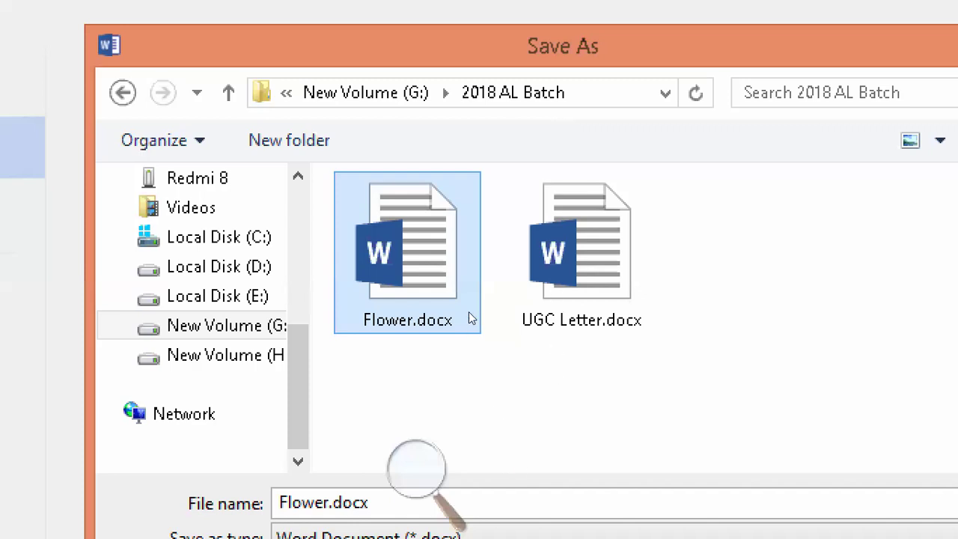
# - Try to save the document under the file name fsdfsf instead of Flower.docx
pyautogui.click(480, 503)
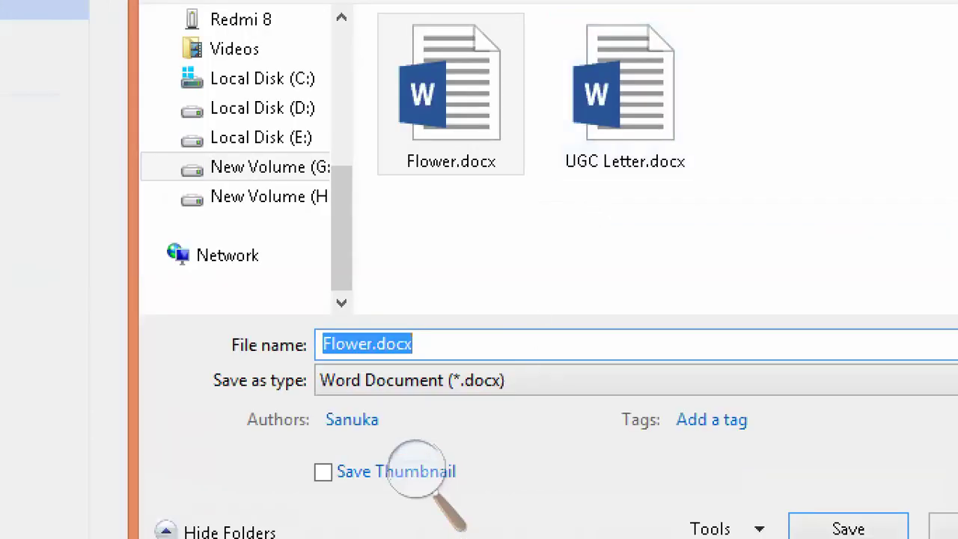
pyautogui.write('fsdfsf')
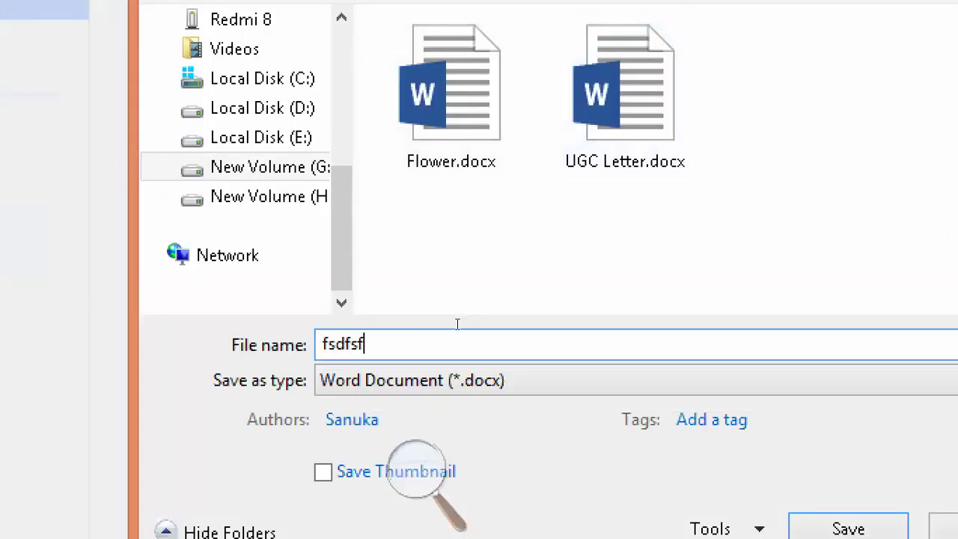
pyautogui.press('Return')
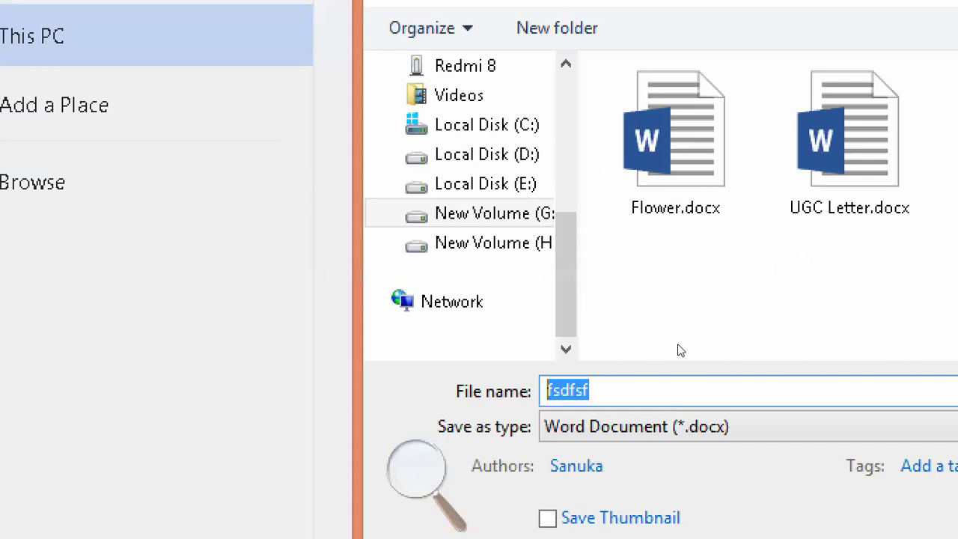
pyautogui.write('Charindu')
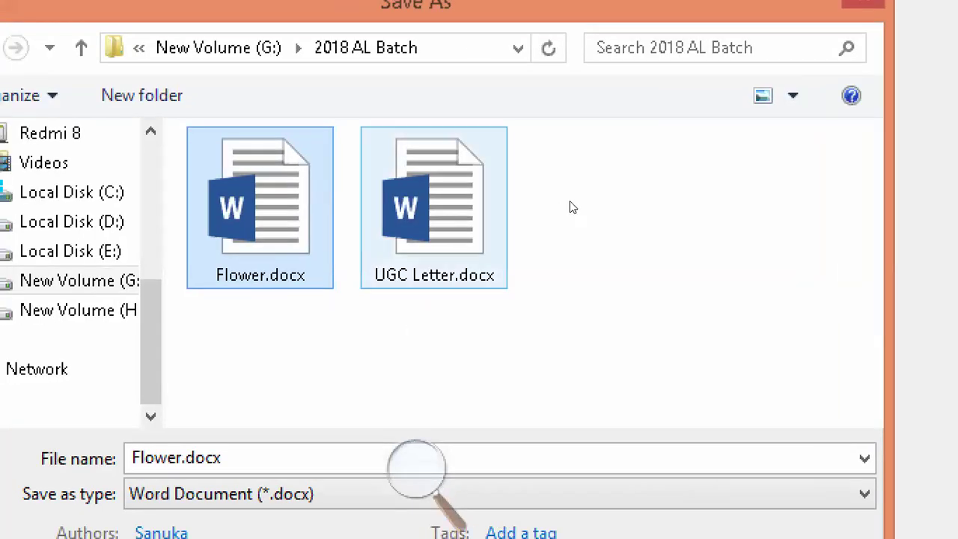
# - Try to save the document over UGC Letter.docx and cancel the overwrite
pyautogui.click(498, 279)
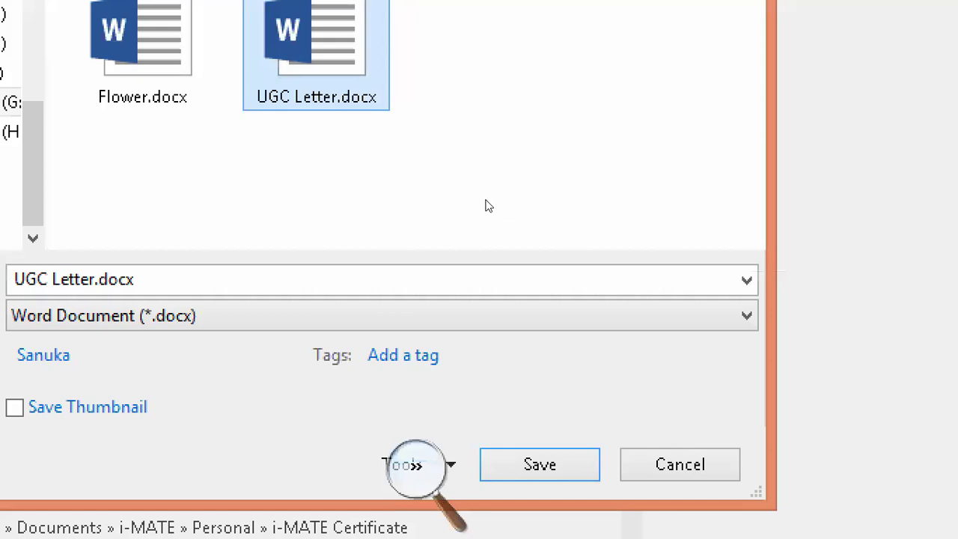
pyautogui.press('Return')
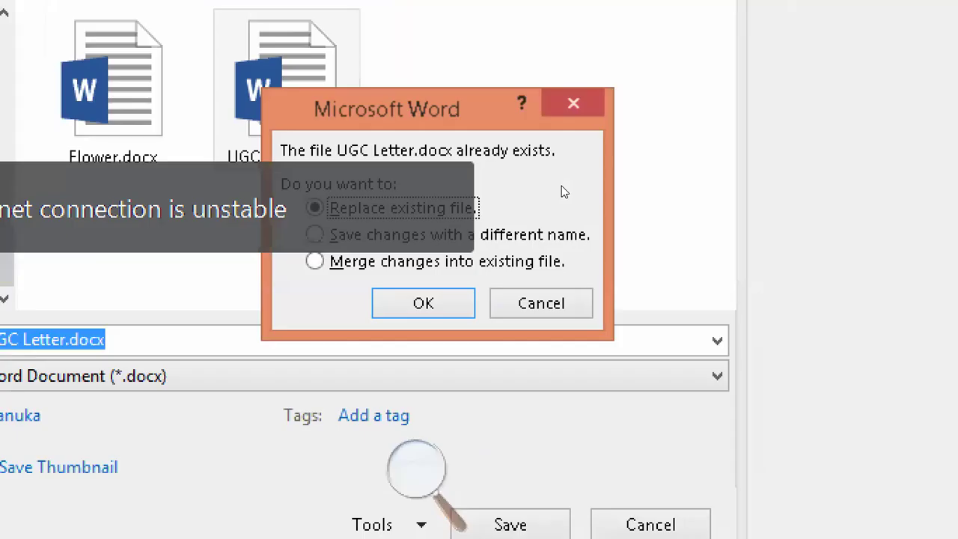
pyautogui.press('Tab')
pyautogui.press('Tab')
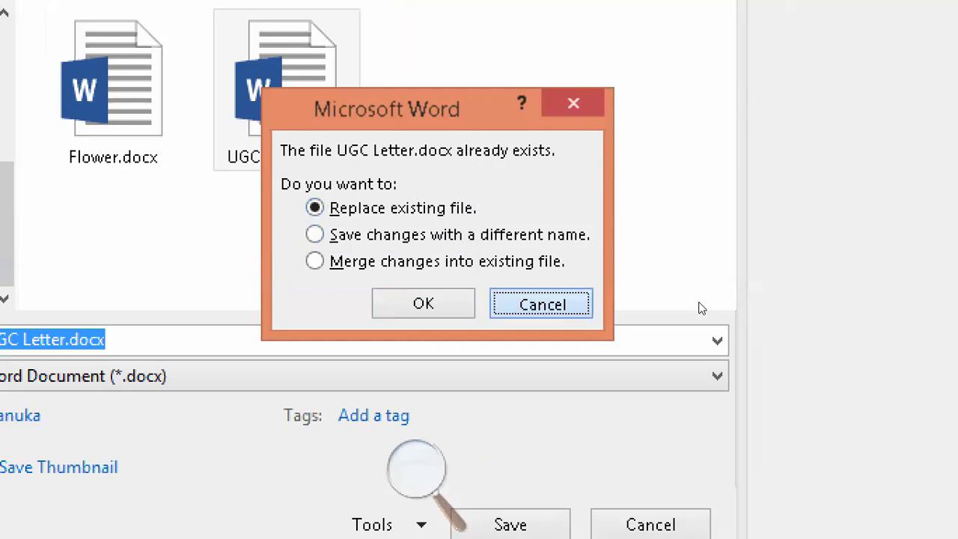
pyautogui.press('Return')
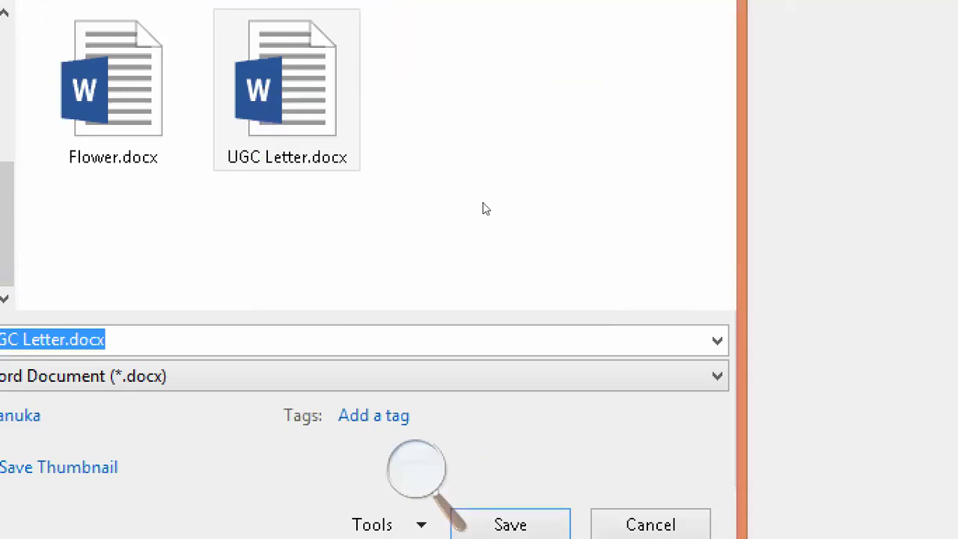
# - Select Flower.docx as the file to save over, leave without saving, and close the bus drawing document
pyautogui.press('Left')
pyautogui.press('super+plus')
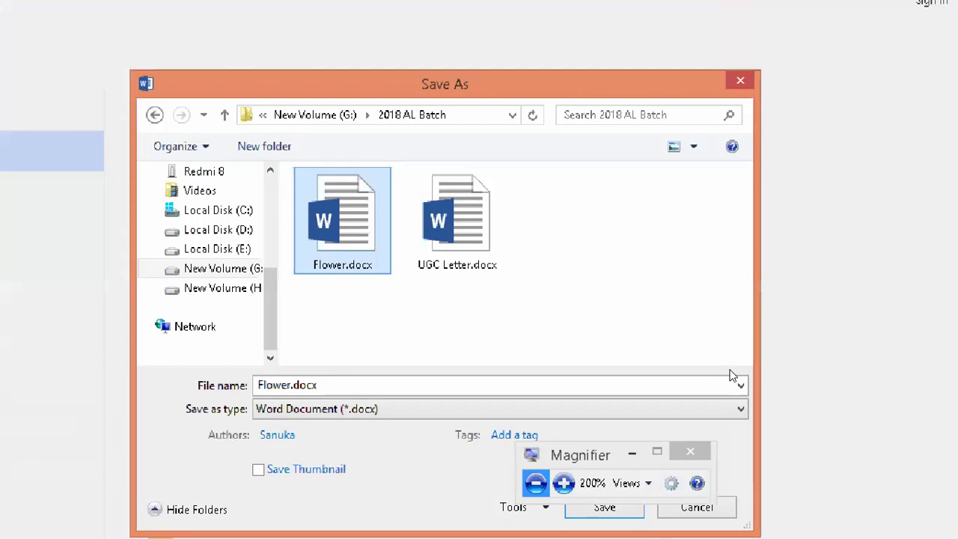
pyautogui.press('super+minus')
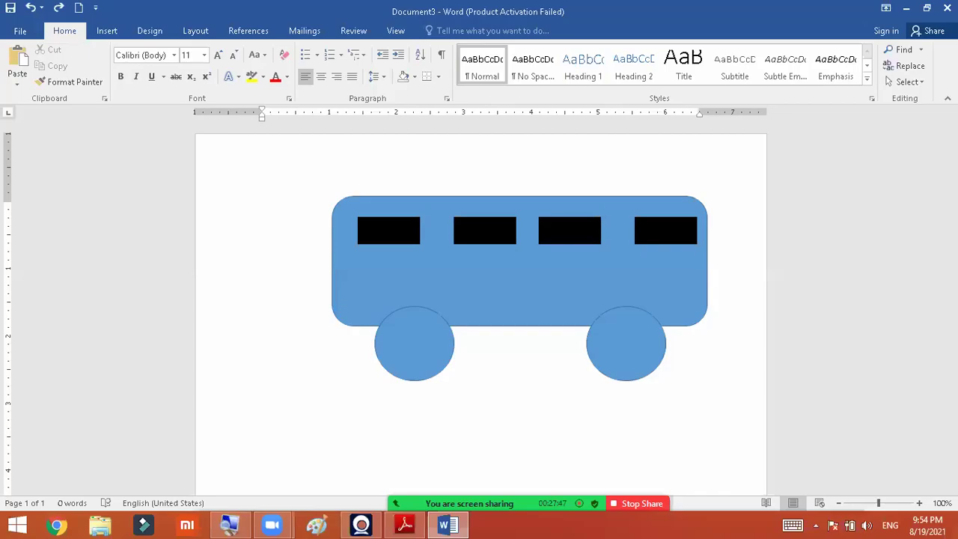
pyautogui.hotkey('alt', 'F4')
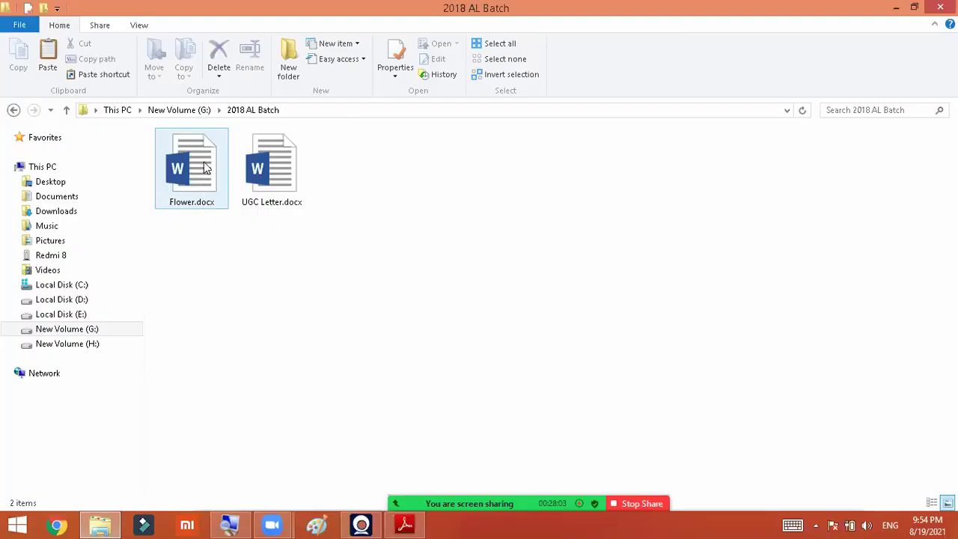
# - Open Flower.docx from the 2018 AL Batch folder and dismiss the Office activation wizard
pyautogui.click(207, 167)
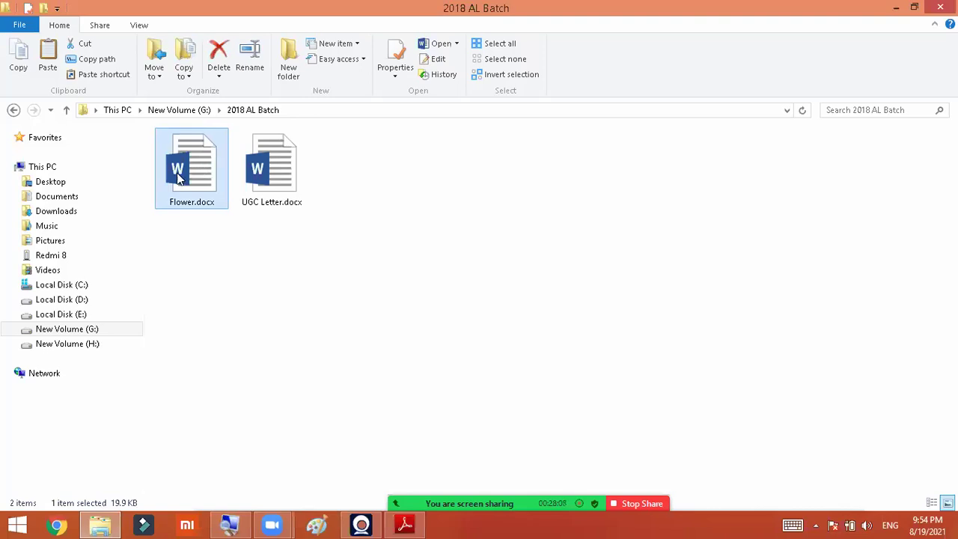
pyautogui.doubleClick(180, 177)
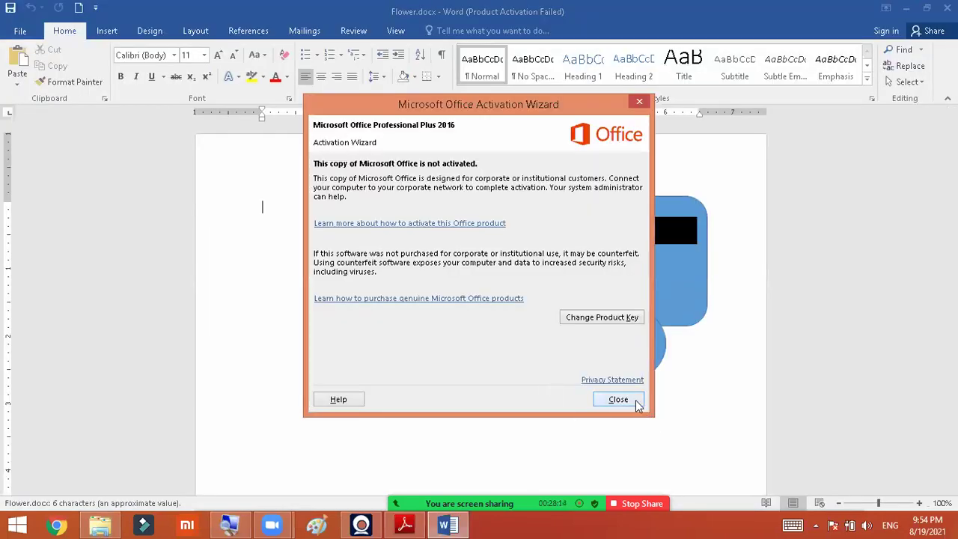
pyautogui.click(635, 400)
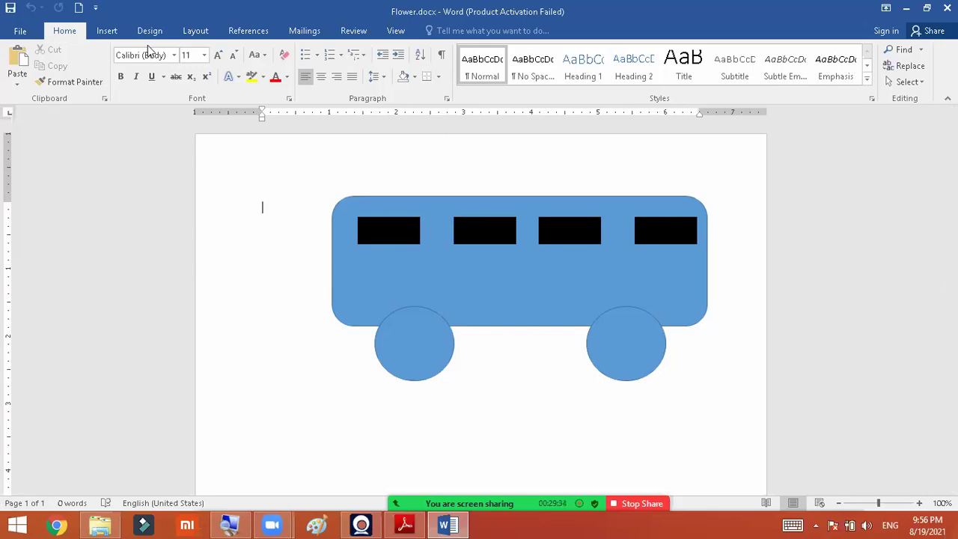
# - View the Save As locations for Flower.docx, return to the document, and save it under its existing name
pyautogui.hotkey('alt', 'f')
pyautogui.click(41, 169)
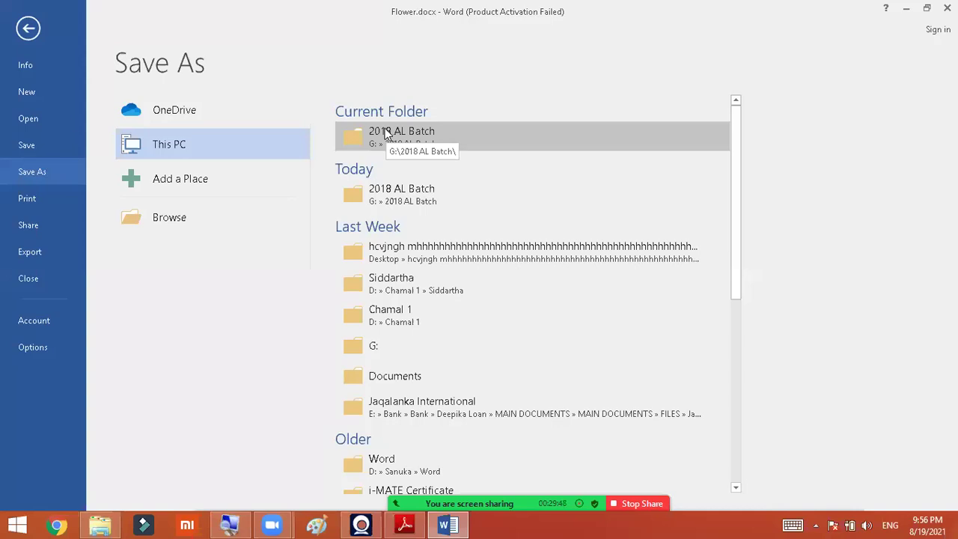
pyautogui.click(26, 28)
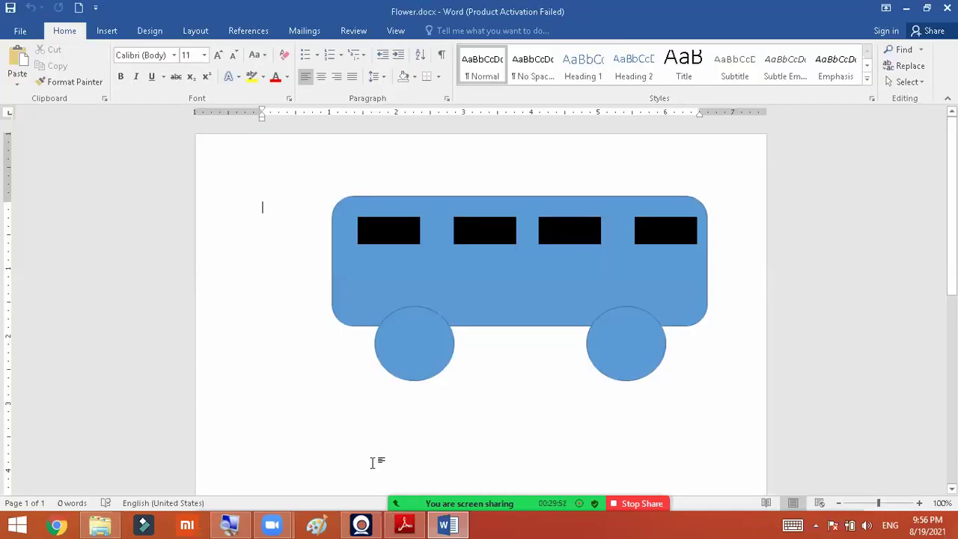
pyautogui.click(18, 33)
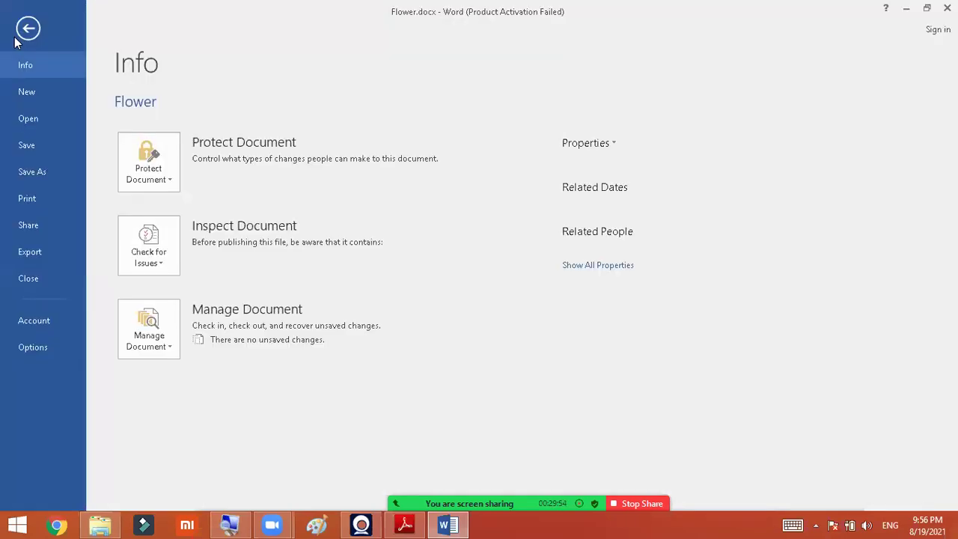
pyautogui.click(30, 153)
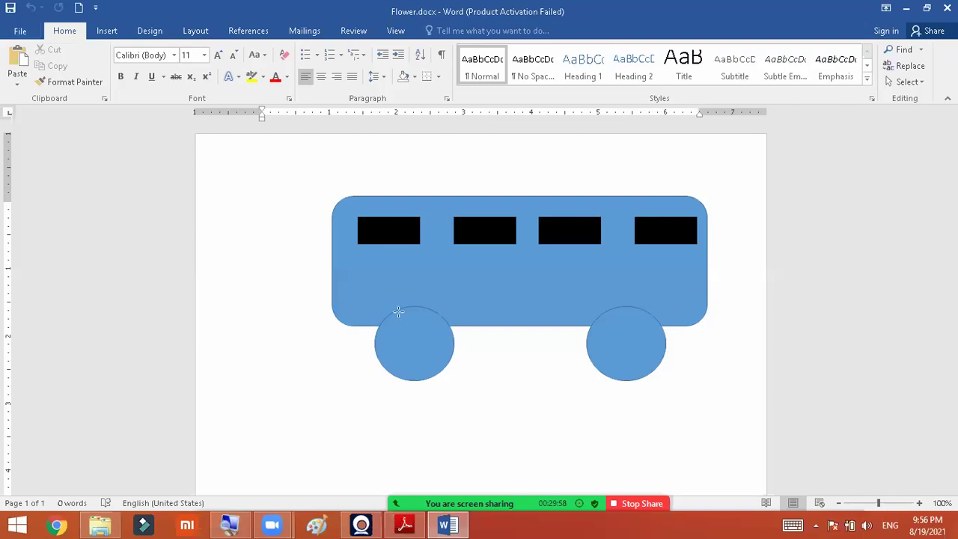
# - Switch to MS Word Part _02.pdf in Adobe Reader and review the notes on what to consider when saving
pyautogui.hotkey('ctrl', 'o')
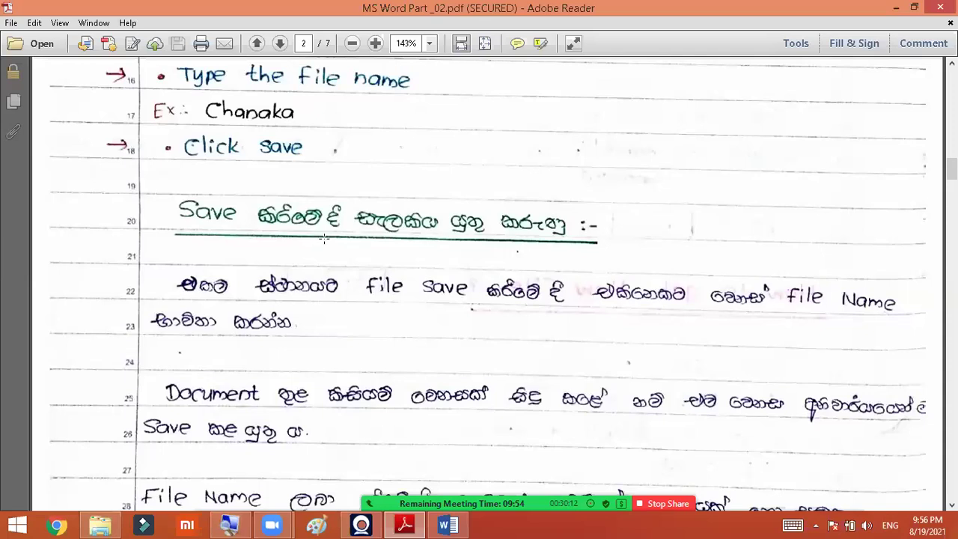
pyautogui.scroll(-5, 527, 238)
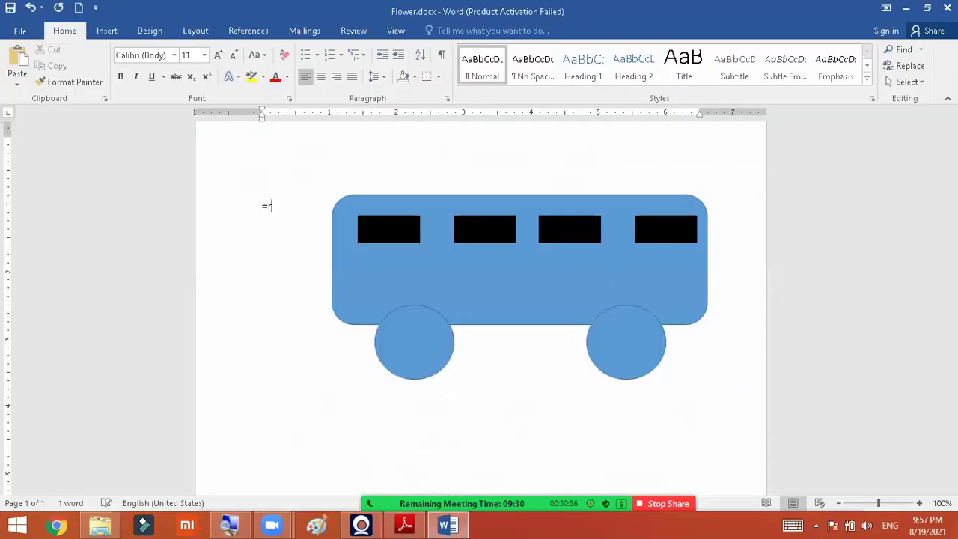
# - Generate sample paragraphs in Flower.docx with =rand() and close the document without saving
pyautogui.write('and()')
pyautogui.press('Return')
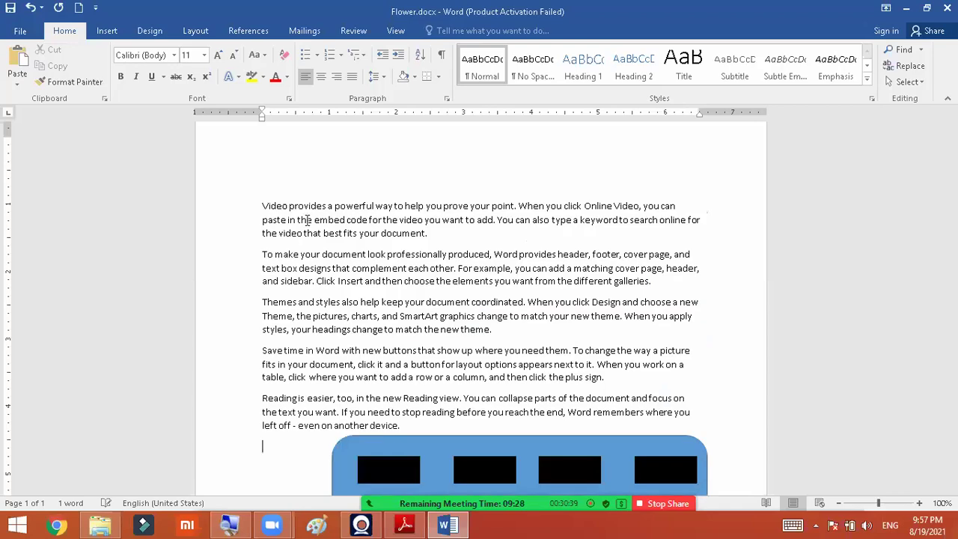
pyautogui.click(299, 239)
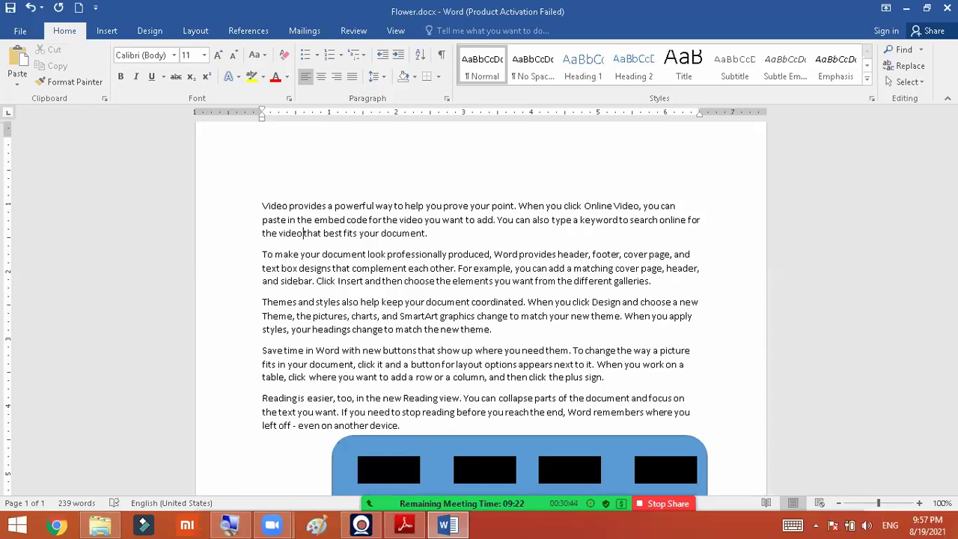
pyautogui.scroll(-1, 480, 315)
pyautogui.hotkey('alt', 'F4')
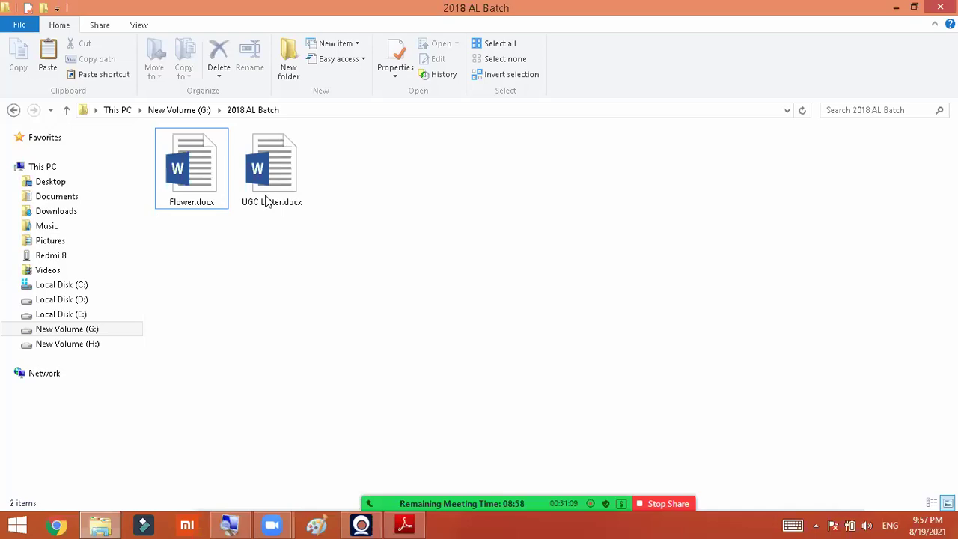
# - Reopen Flower.docx from the 2018 AL Batch folder and close the activation wizard
pyautogui.click(209, 207)
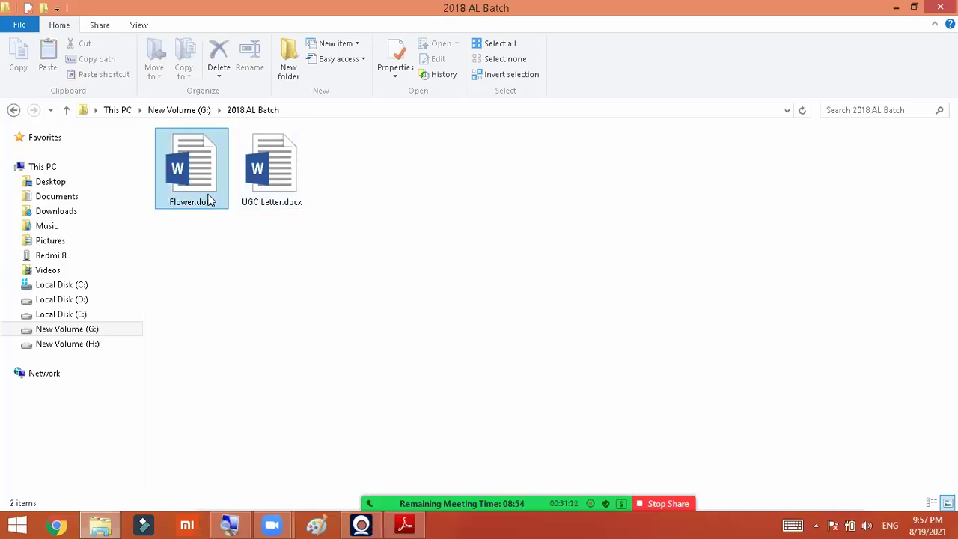
pyautogui.doubleClick(192, 172)
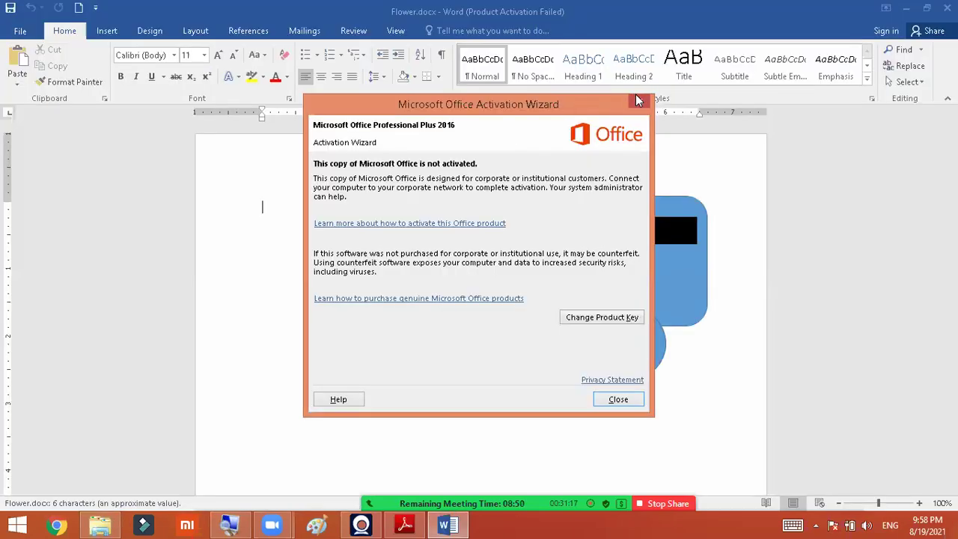
pyautogui.click(637, 100)
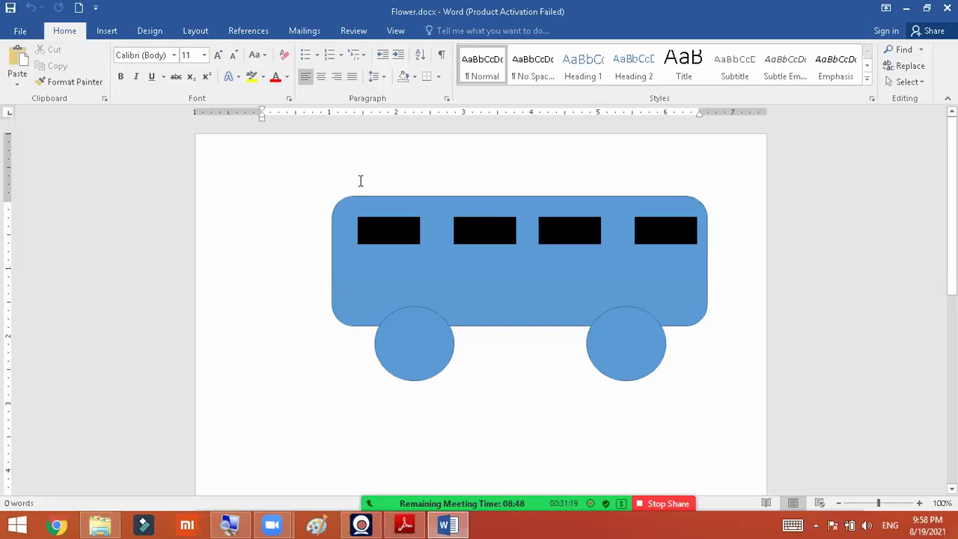
# - Generate sample paragraphs with =rand() at the start of Flower.docx and save the document
pyautogui.write('=rand()')
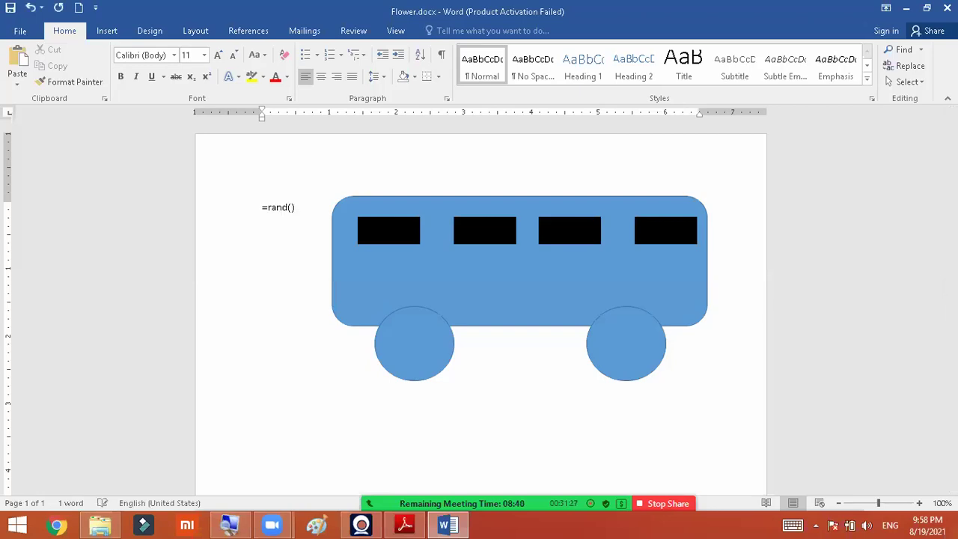
pyautogui.press('Return')
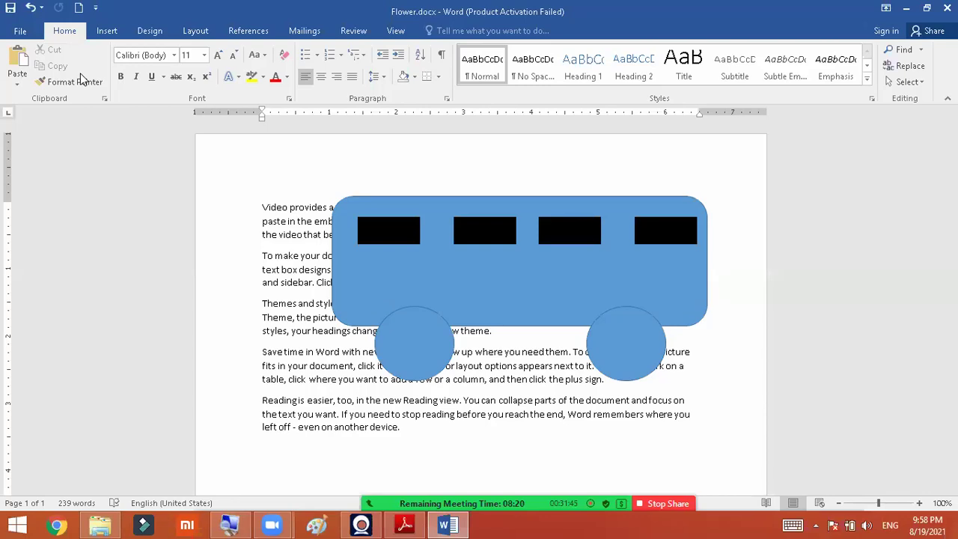
pyautogui.click(85, 82)
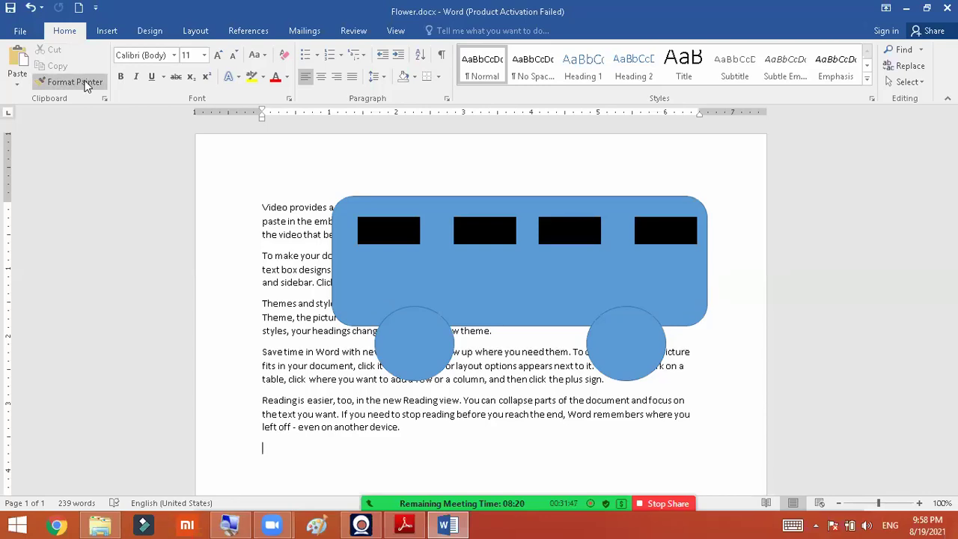
pyautogui.click(274, 244)
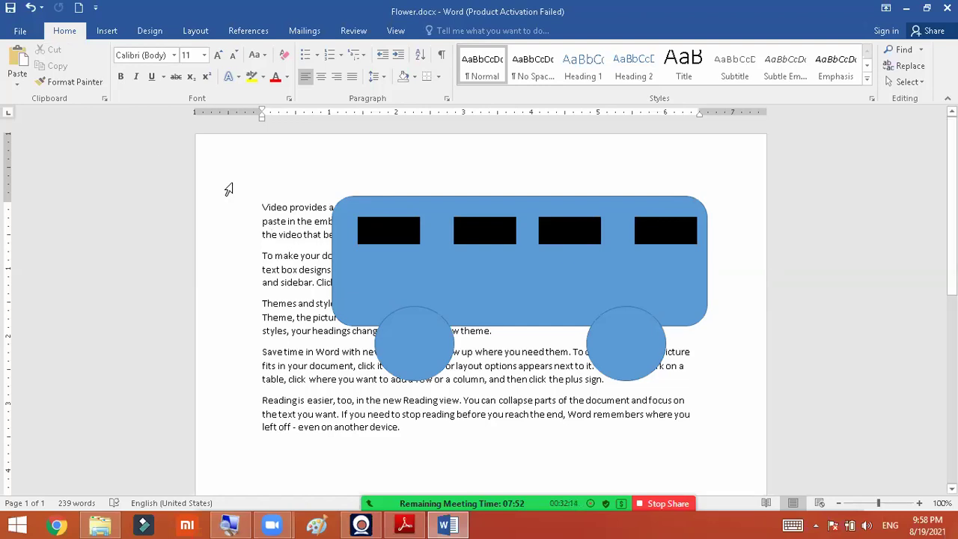
pyautogui.click(20, 31)
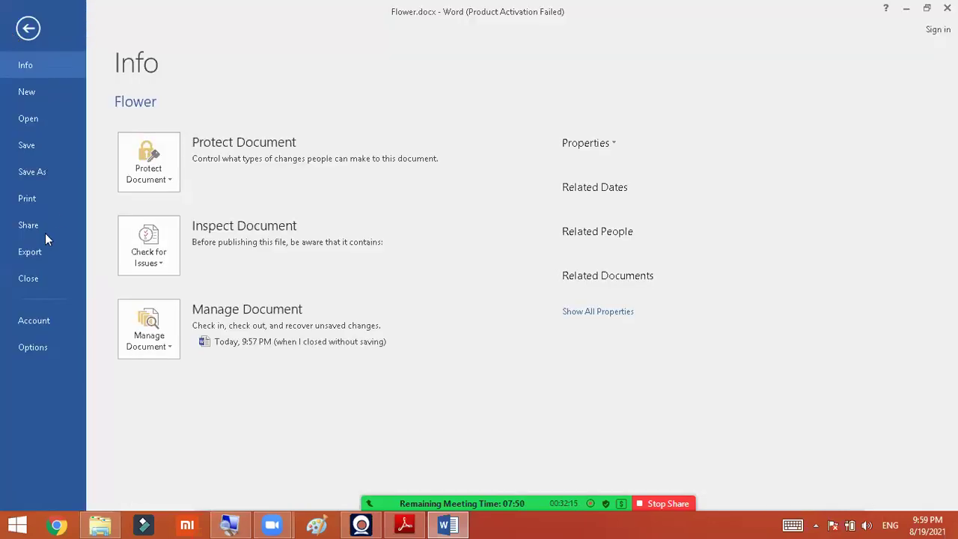
pyautogui.click(36, 152)
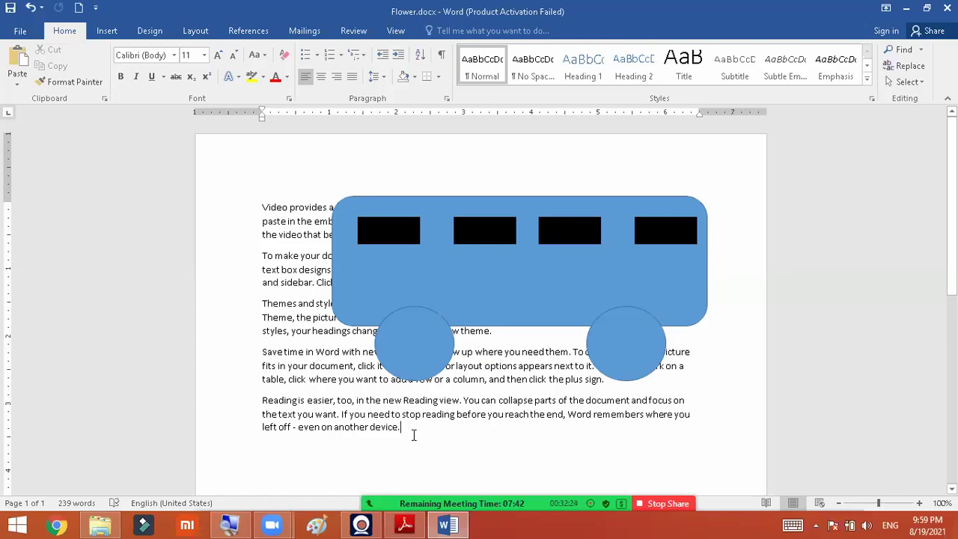
# - Add a second block of the same sample paragraphs below the existing text and review the extended document
pyautogui.scroll(-2, 413, 435)
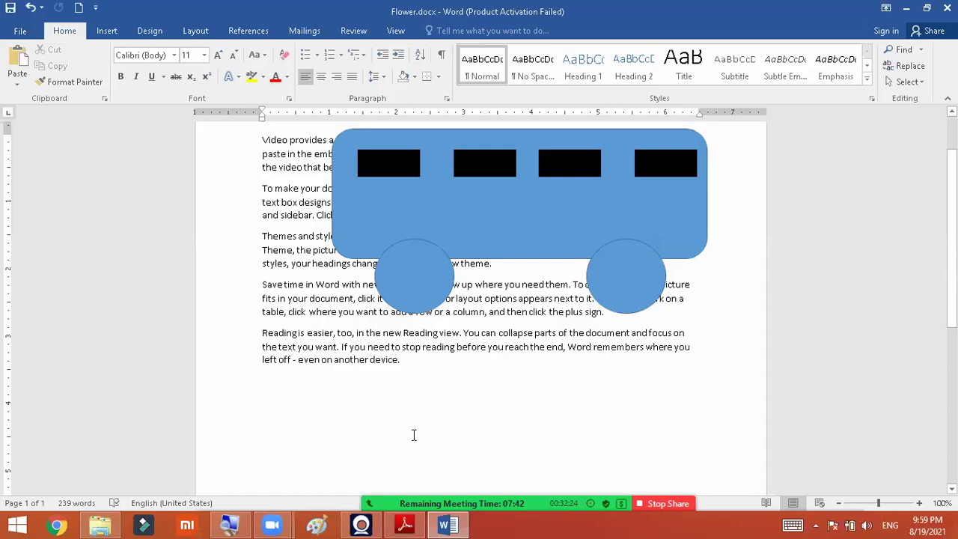
pyautogui.write('Video provides a powerful way to help you prove your point. When you click Online Video, you can paste in the embed code for the video you want to add. You can also type a keyword to search online for the video that best fits your document. To make your document look professionally produced, Word provides header, footer, cover page, and text box designs that complement each other. For example, you can add a matching cover page, header, and sidebar. Click Insert and then choose the elements you want from the different galleries. Themes and styles also help keep your document coordinated. When you click Design and choose a new Theme, the pictures, charts, and SmartArt graphics change to match your new theme. When you apply styles, your headings change to match the new theme. Save time in Word with new buttons that show up where you need them. To change the way a picture fits in your document, click it and a button for layout options appears next to it. When you work on a table, click where you want to add a row or a column, and then click the plus sign. Reading is easier, too, in the new Reading view. You can collapse parts of the document and focus on the text you want. If you need to stop reading before you reach the end, Word remembers where you left off - even on another device.')
pyautogui.scroll(8, 217, 432)
pyautogui.scroll(-5, 219, 432)
pyautogui.scroll(-5, 219, 433)
pyautogui.scroll(4, 219, 432)
pyautogui.scroll(-4, 218, 432)
pyautogui.scroll(7, 218, 432)
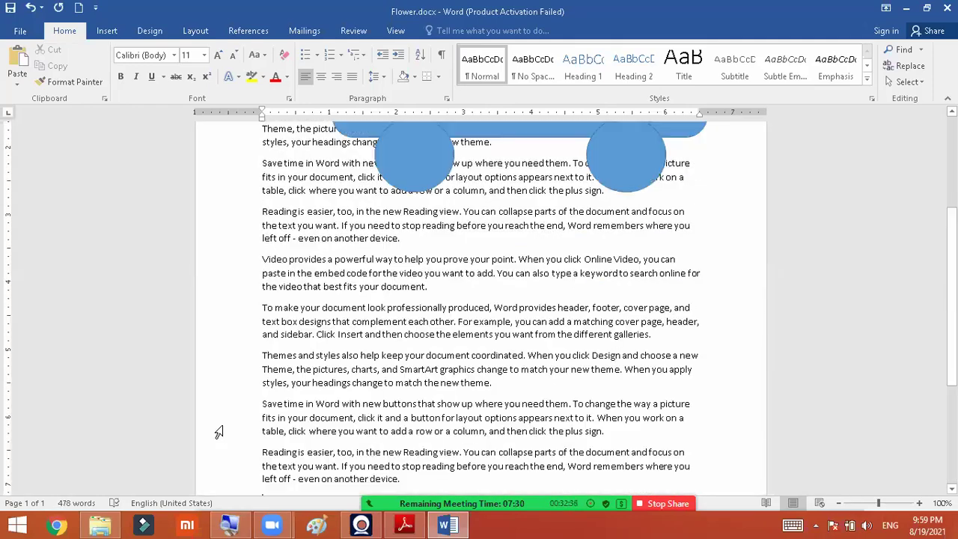
pyautogui.scroll(-4, 217, 431)
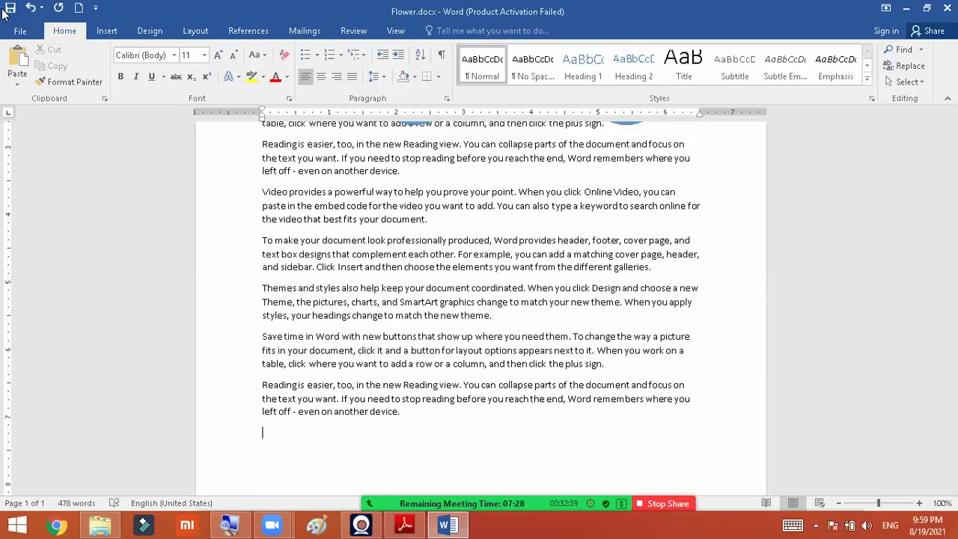
# - Add the text sdsd below the last paragraph and save Flower.docx
pyautogui.write('sdsd')
pyautogui.moveTo(349, 436); pyautogui.dragTo(232, 230)
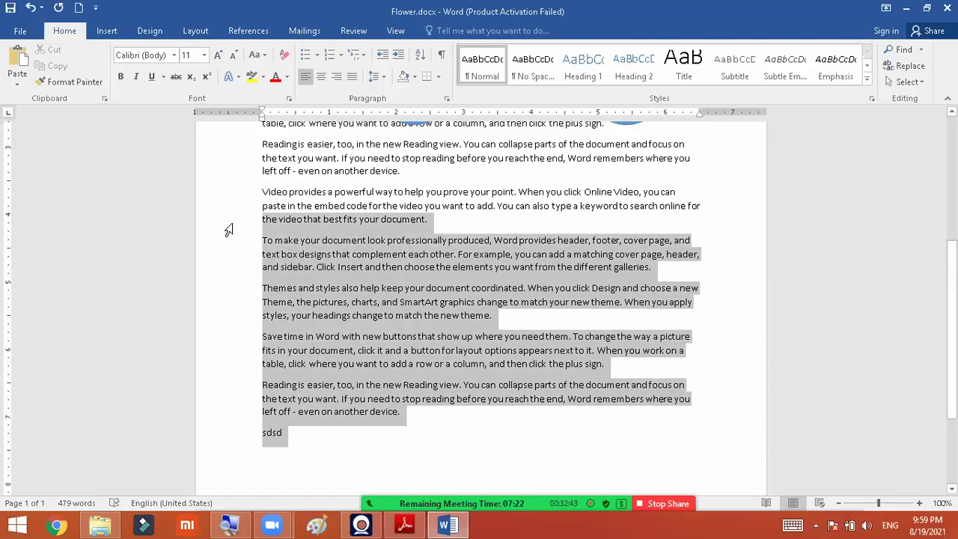
pyautogui.click(11, 10)
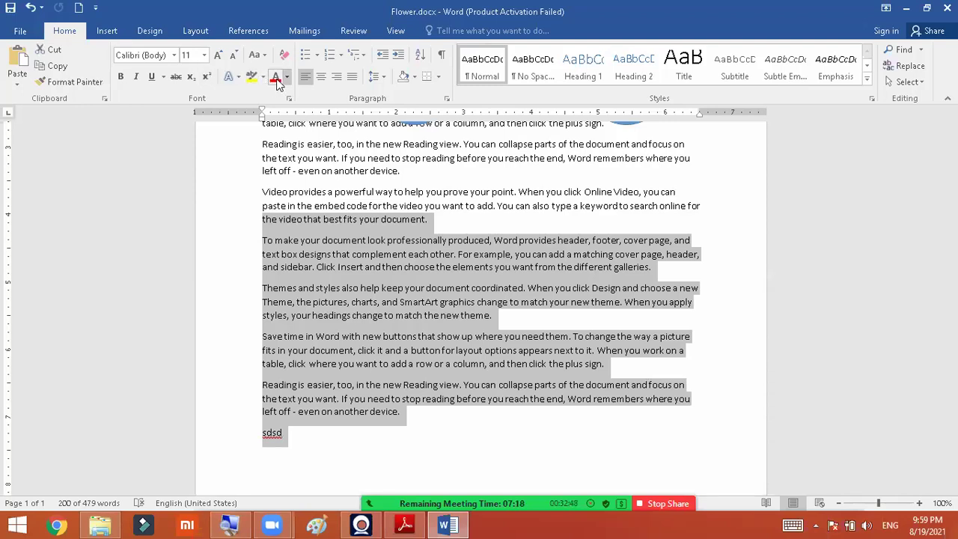
pyautogui.click(325, 268)
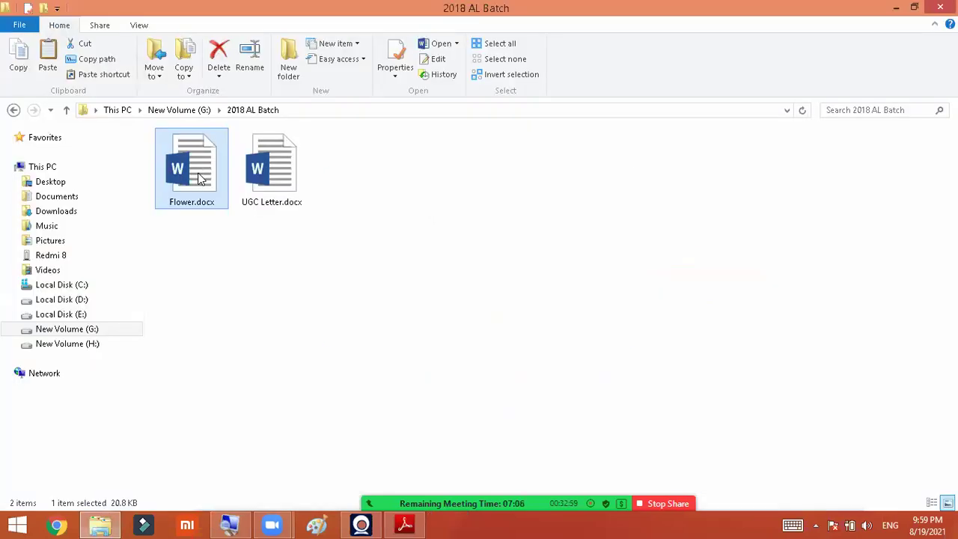
# - Reopen Flower.docx and set the font colour to Blue from the first block's last line through sdsd
pyautogui.doubleClick(201, 179)
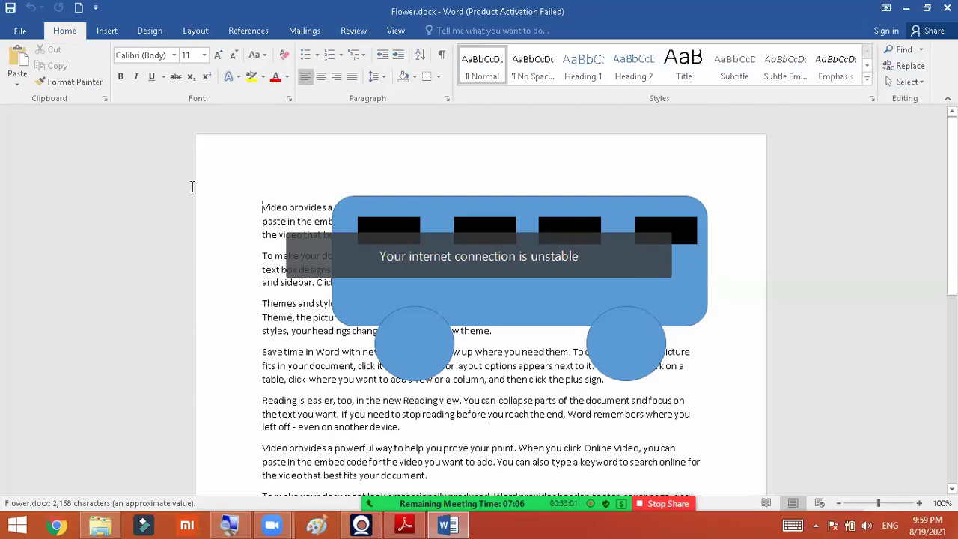
pyautogui.hotkey('ctrl', 'a')
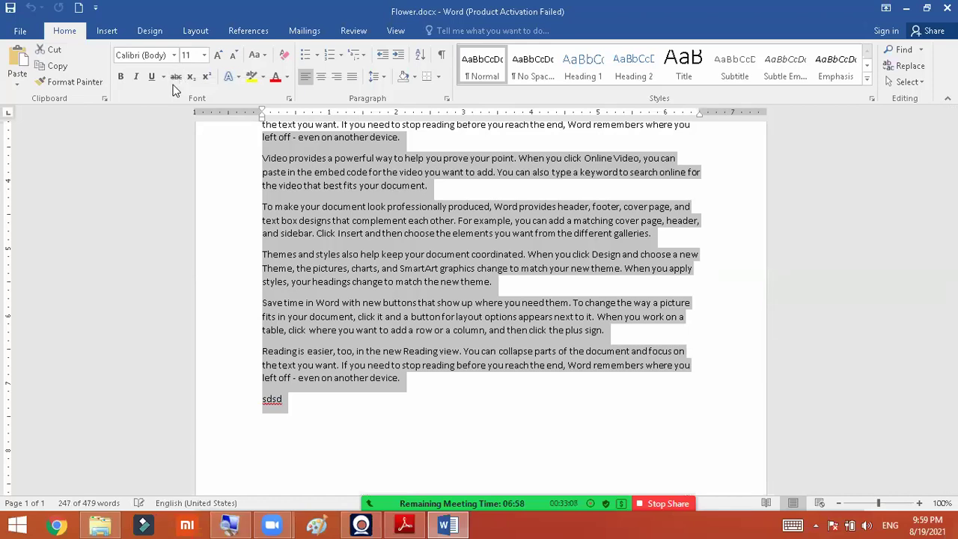
pyautogui.click(286, 77)
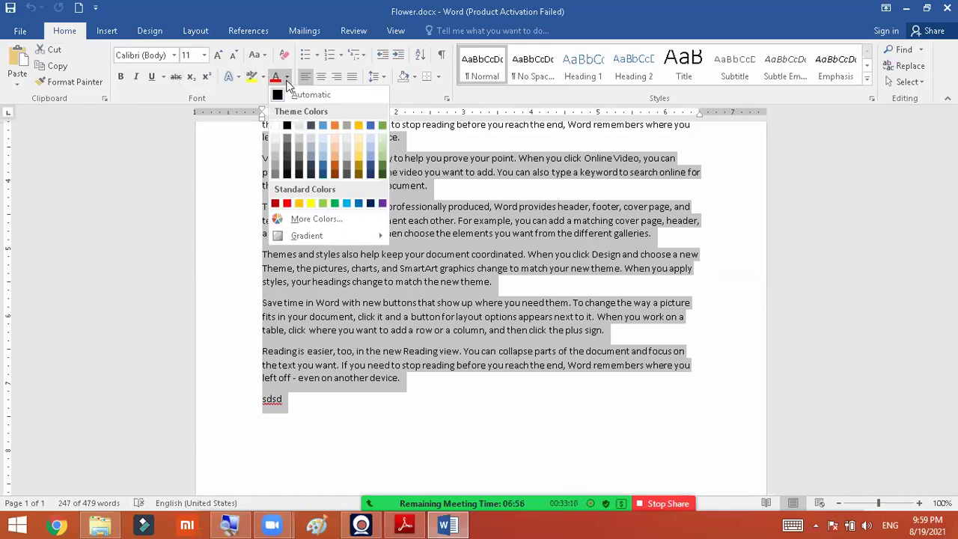
pyautogui.click(358, 202)
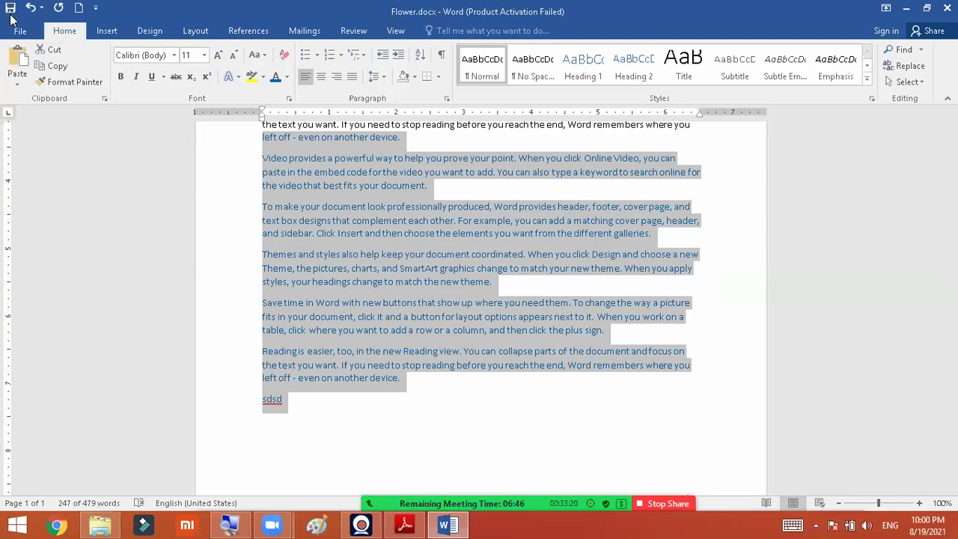
pyautogui.press('Right')
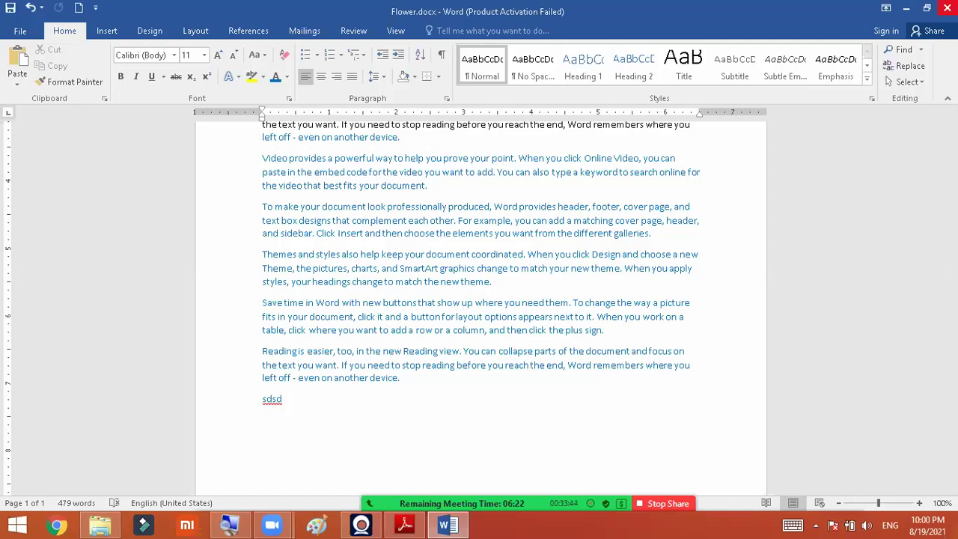
# - Close Flower.docx with the blue text saved and reopen it from the 2018 AL Batch folder to check it
pyautogui.click(948, 8)
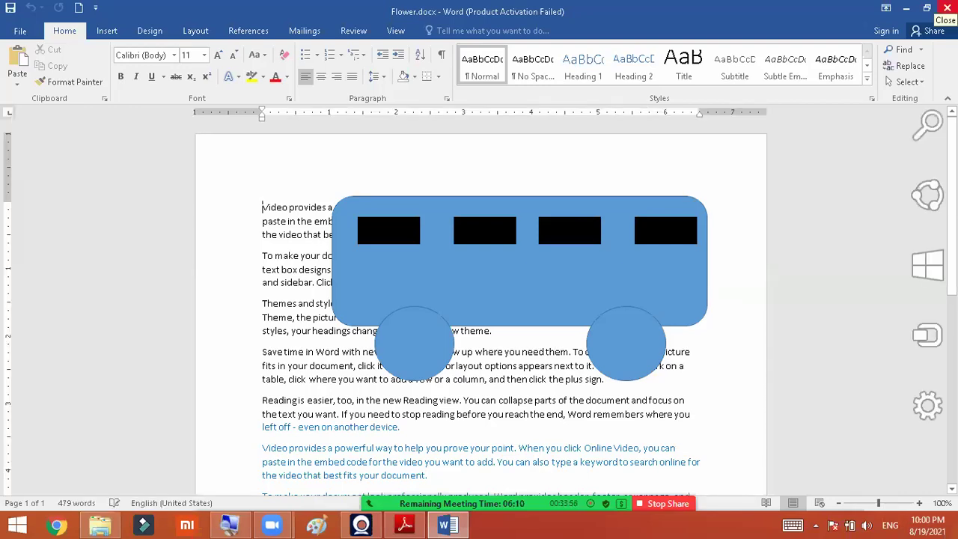
pyautogui.click(947, 8)
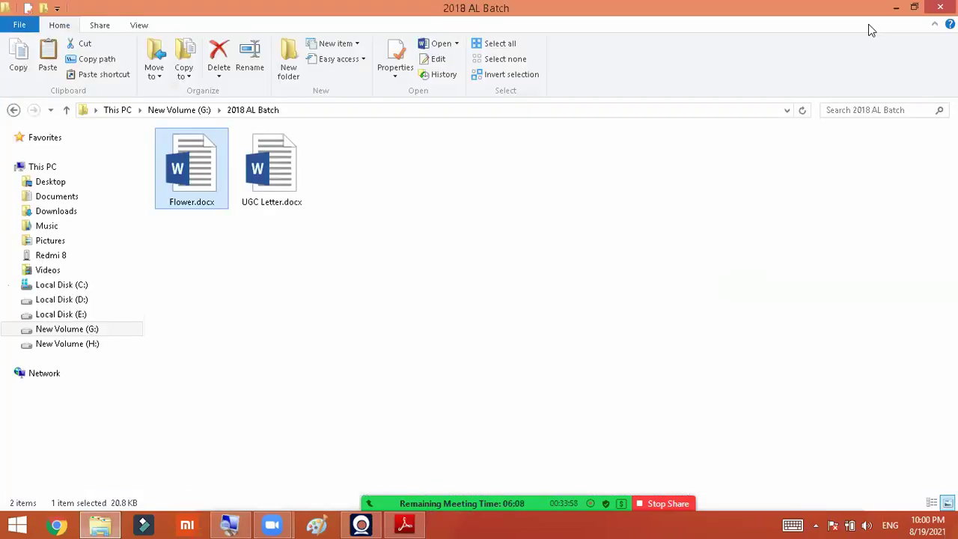
pyautogui.doubleClick(185, 186)
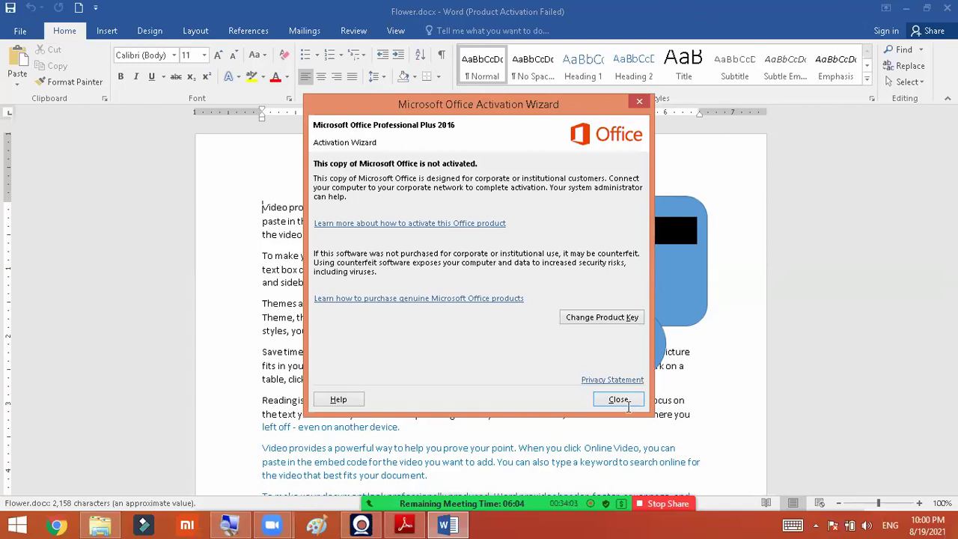
pyautogui.click(619, 400)
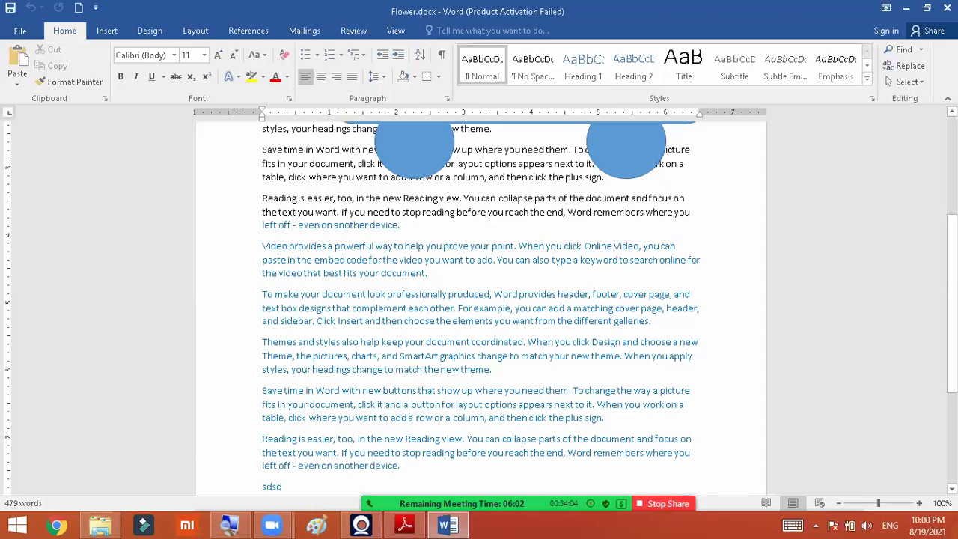
# - Add the letter A on a new line below sdsd and close Flower.docx, saving the changes
pyautogui.press('Return')
pyautogui.write('A')
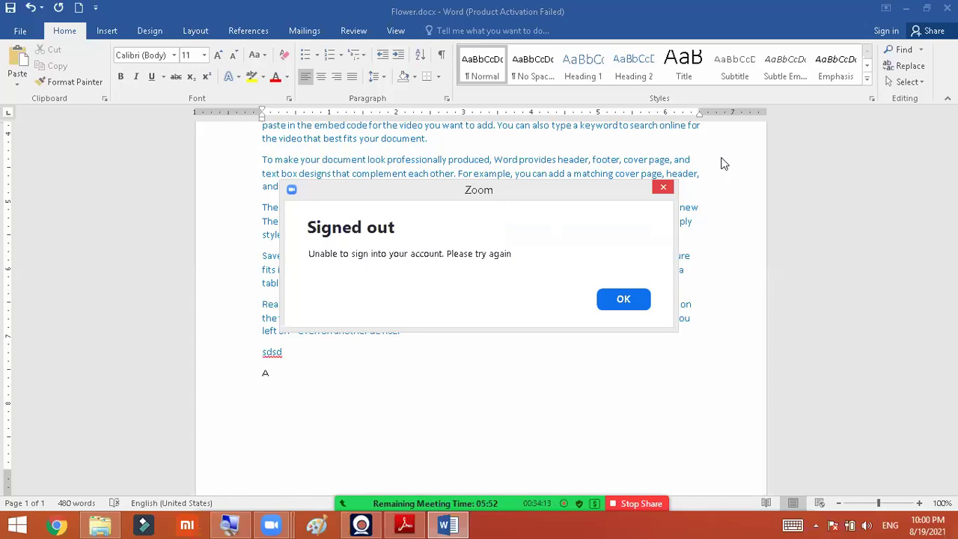
pyautogui.click(663, 187)
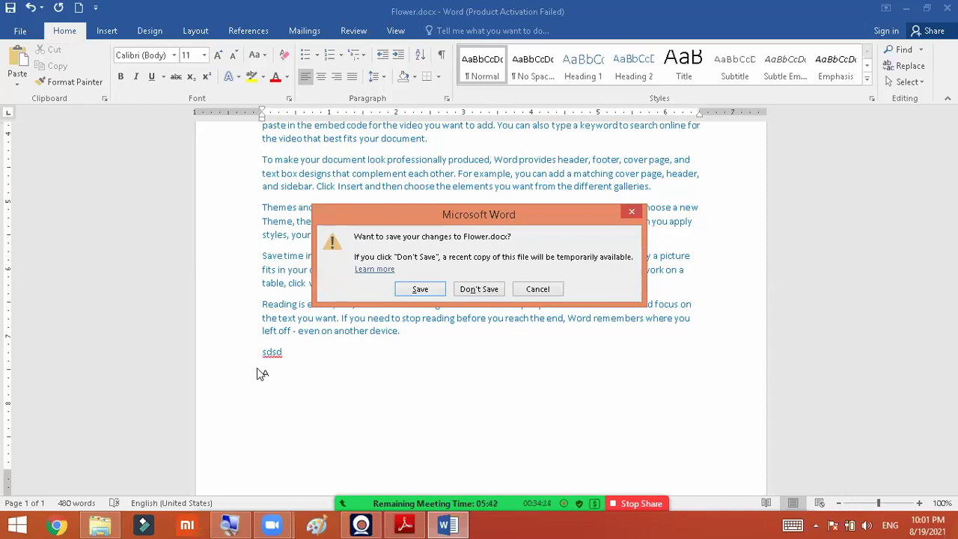
pyautogui.click(436, 293)
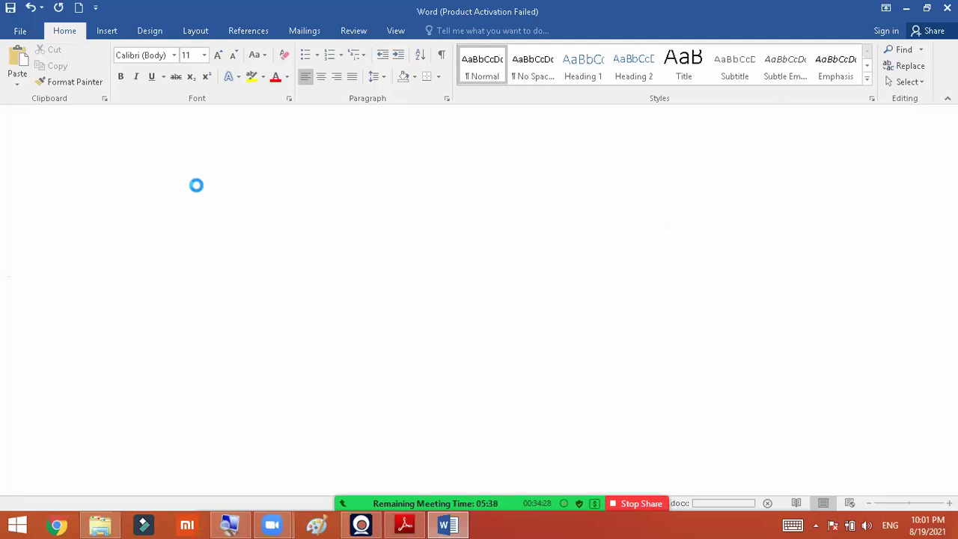
# - Reopen Flower.docx to check the saved document, and close the document while leaving Word open
pyautogui.doubleClick(197, 192)
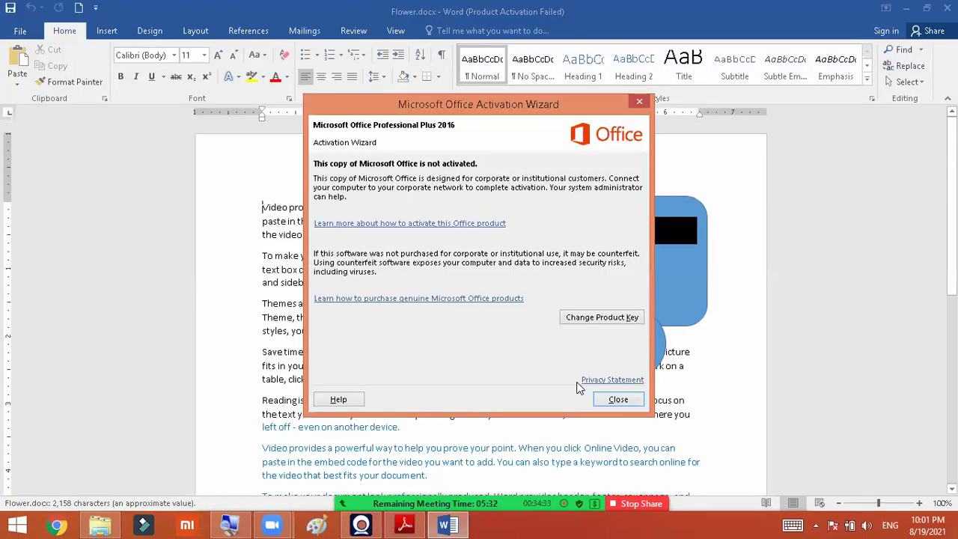
pyautogui.click(610, 398)
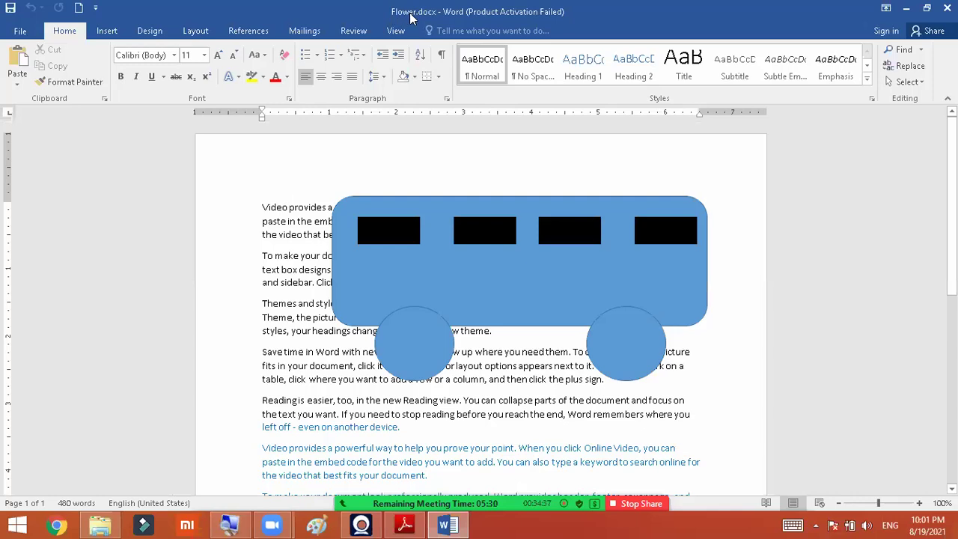
pyautogui.hotkey('ctrl', 'w')
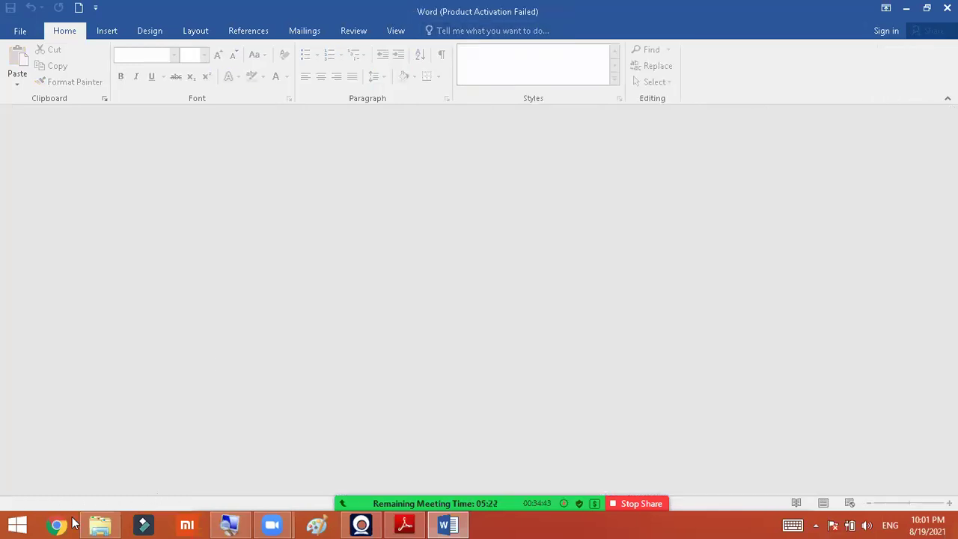
# - Check Flower.docx in the 2018 AL Batch folder and clear the Zoom sign-in window out of the way
pyautogui.click(100, 524)
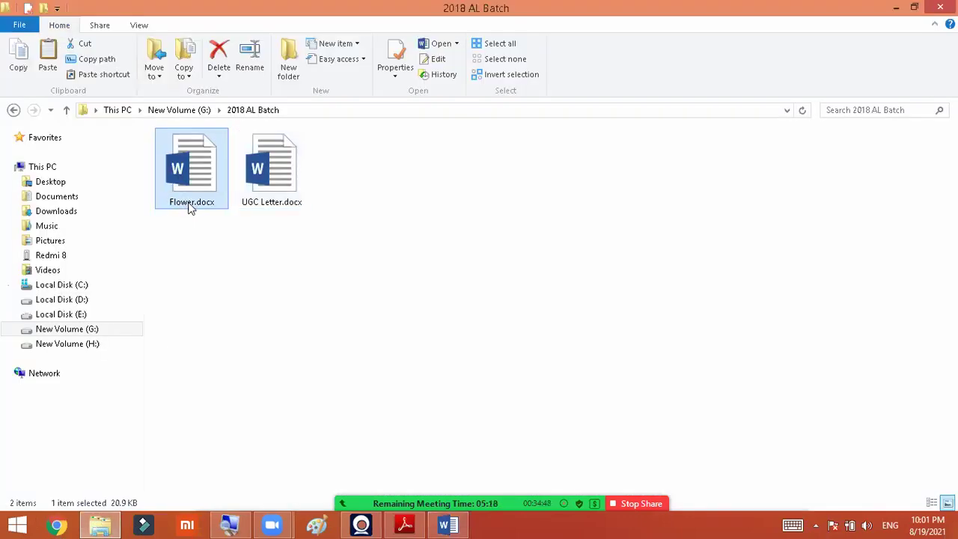
pyautogui.click(102, 524)
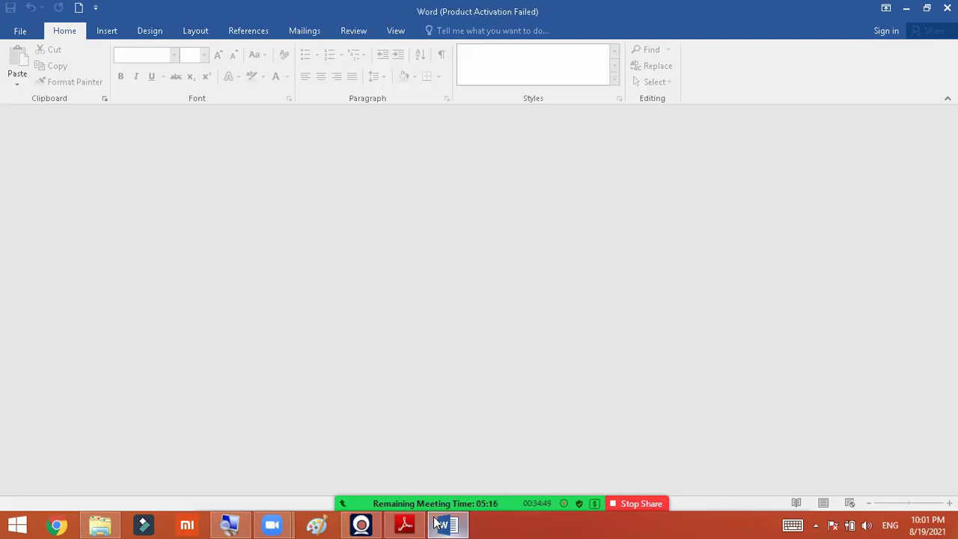
pyautogui.click(447, 524)
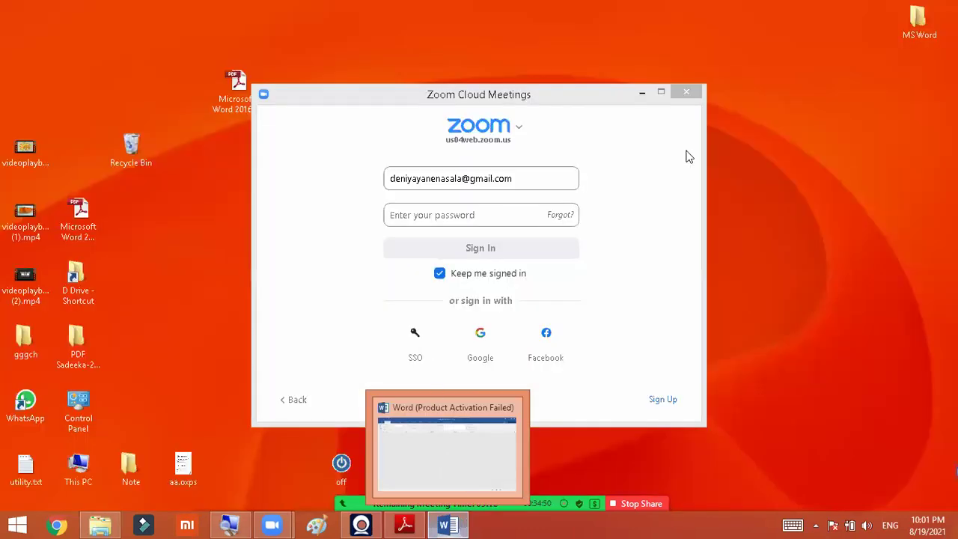
pyautogui.click(643, 93)
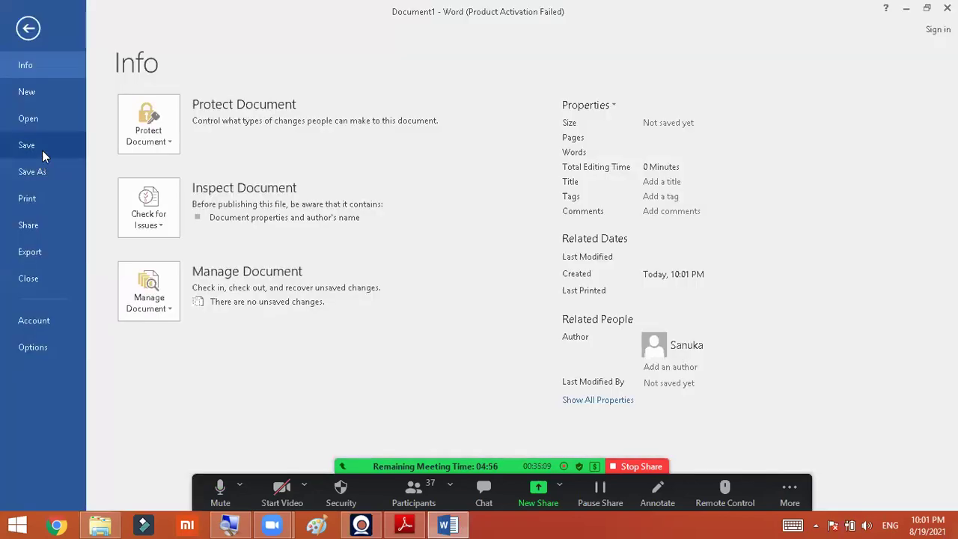
# - Try to save the new blank document under the used name FLOWER in the 2018 AL Batch folder, and cancel the save
pyautogui.click(42, 150)
pyautogui.click(424, 139)
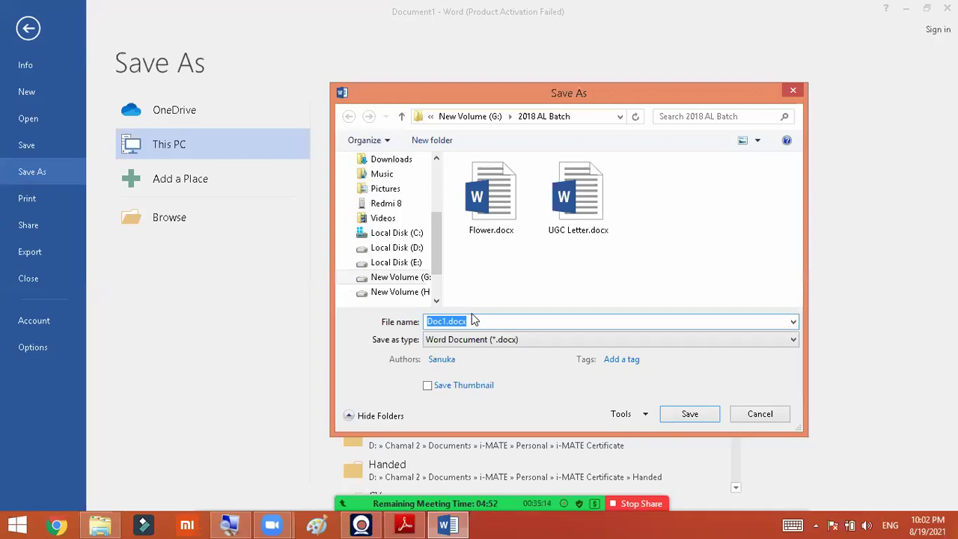
pyautogui.write('FLOWER')
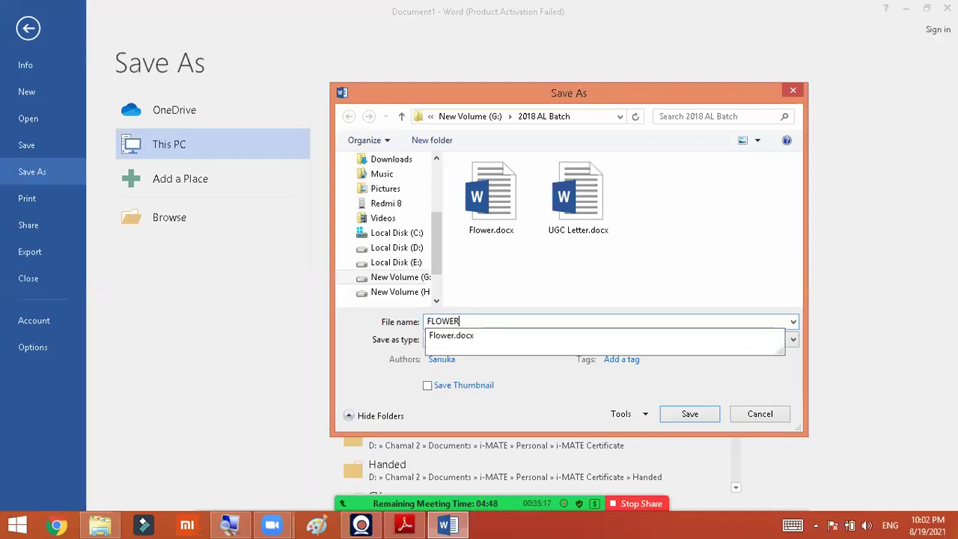
pyautogui.click(477, 254)
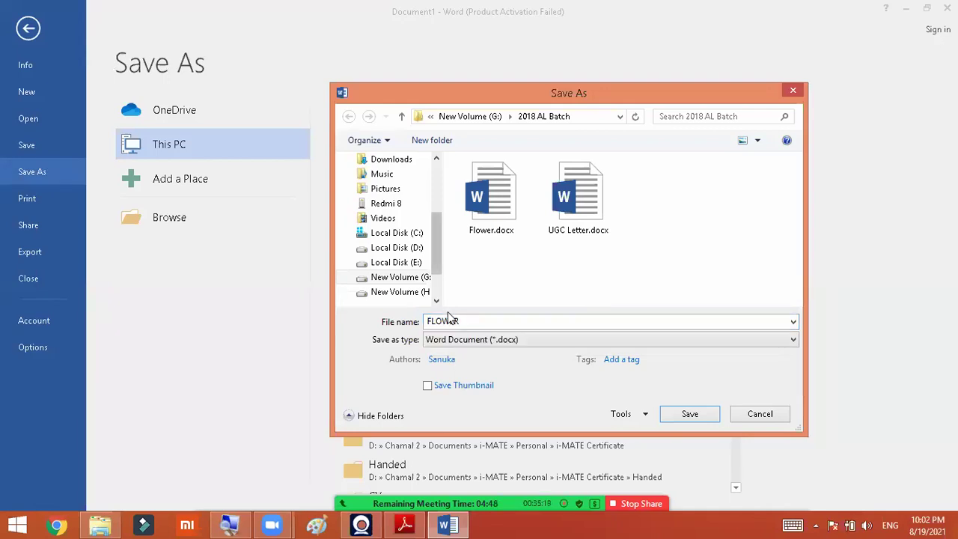
pyautogui.click(687, 416)
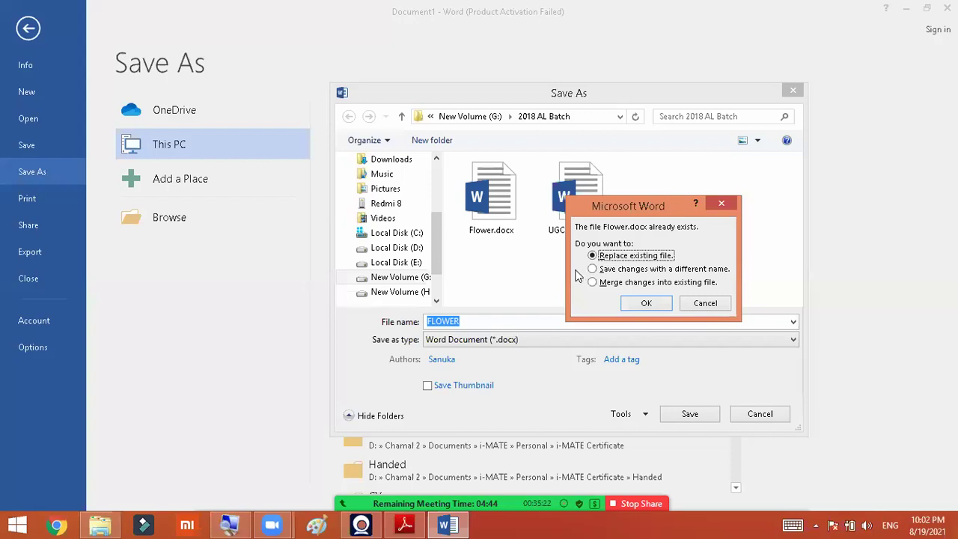
pyautogui.press('Escape')
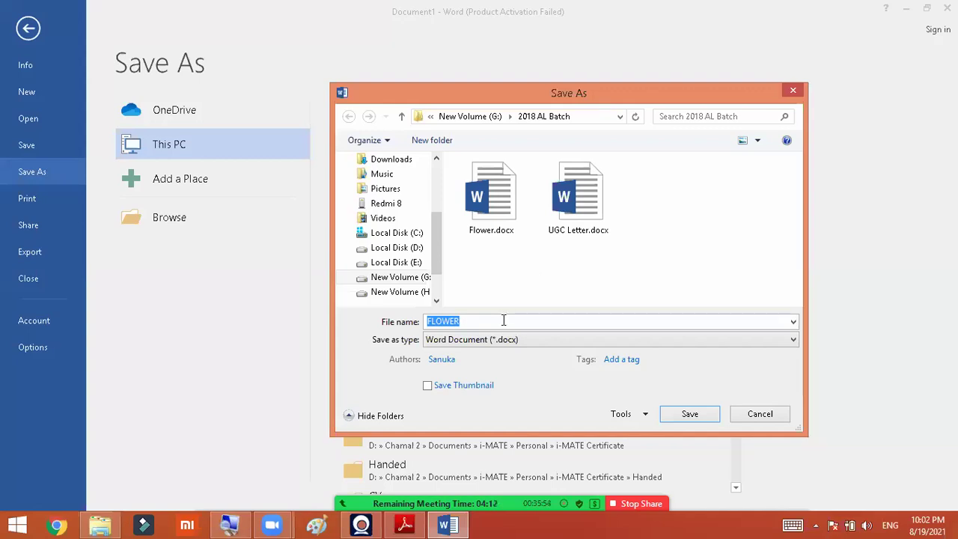
pyautogui.click(762, 417)
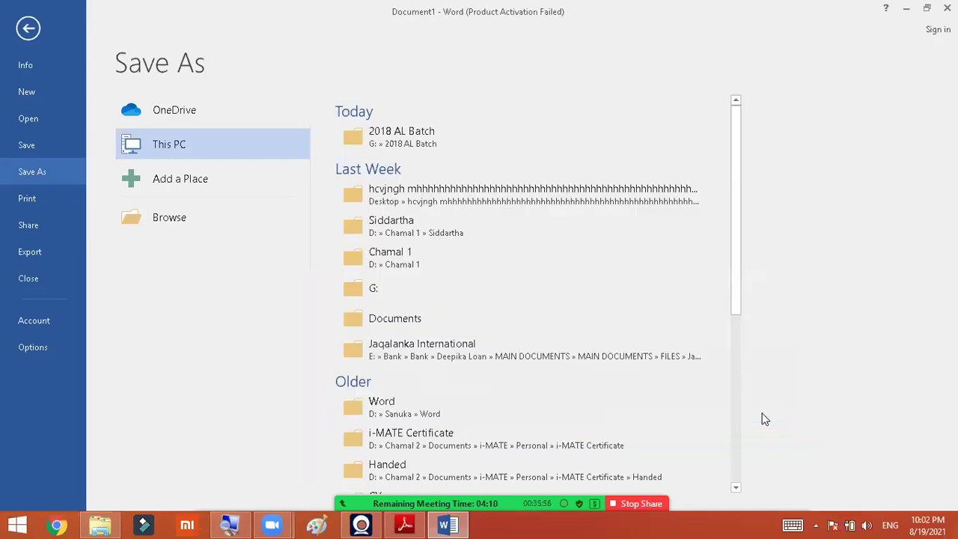
pyautogui.click(27, 29)
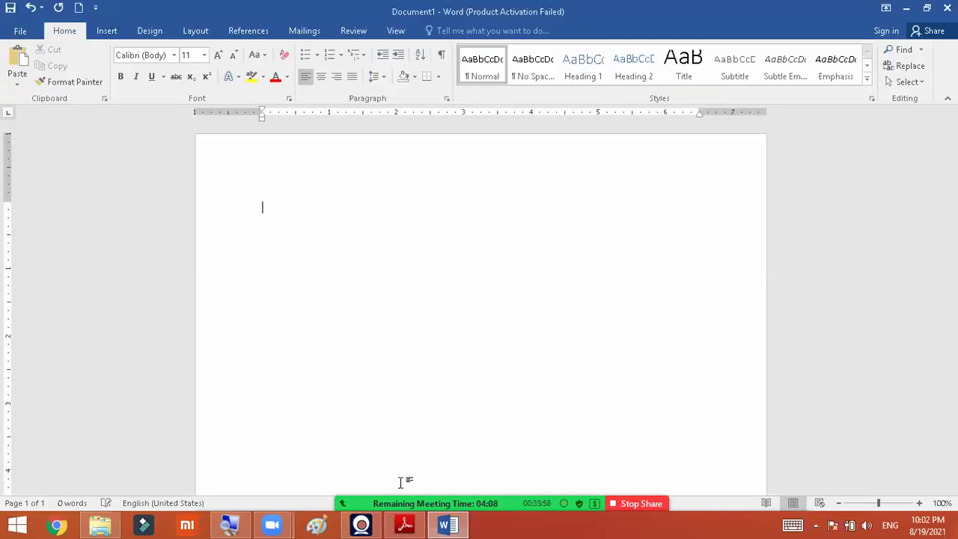
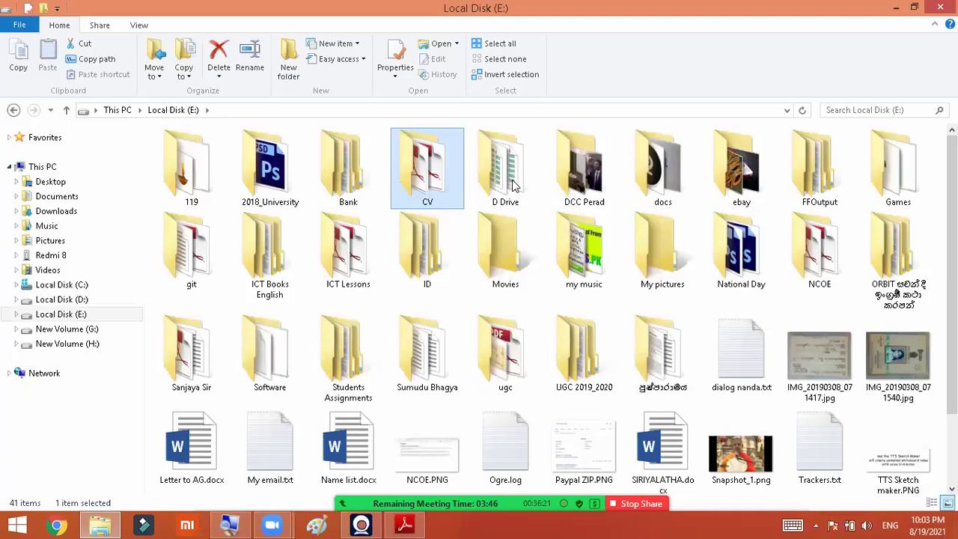
# - Open the first Word document after the first PDF in the CV folder on Local Disk (E:), and close it
pyautogui.press('Return')
pyautogui.click(513, 186)
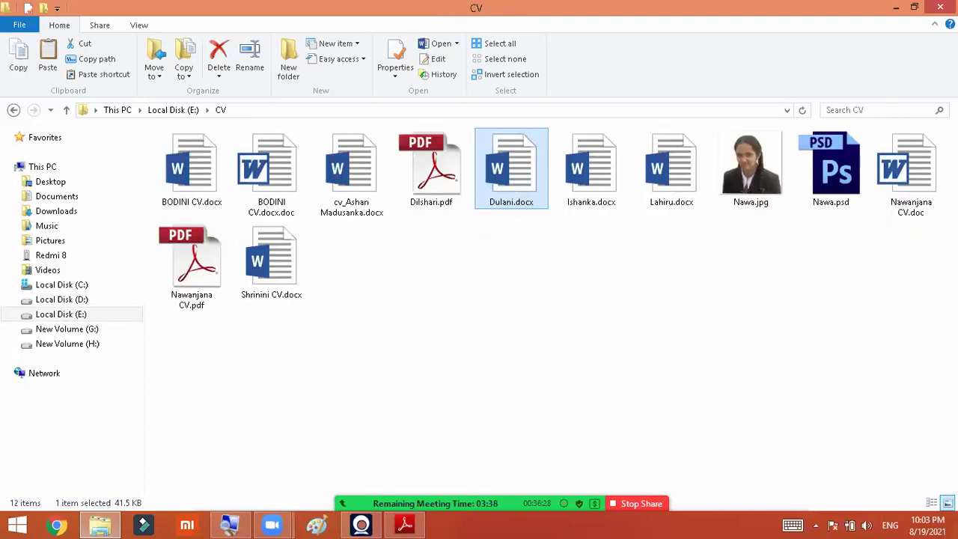
pyautogui.press('Return')
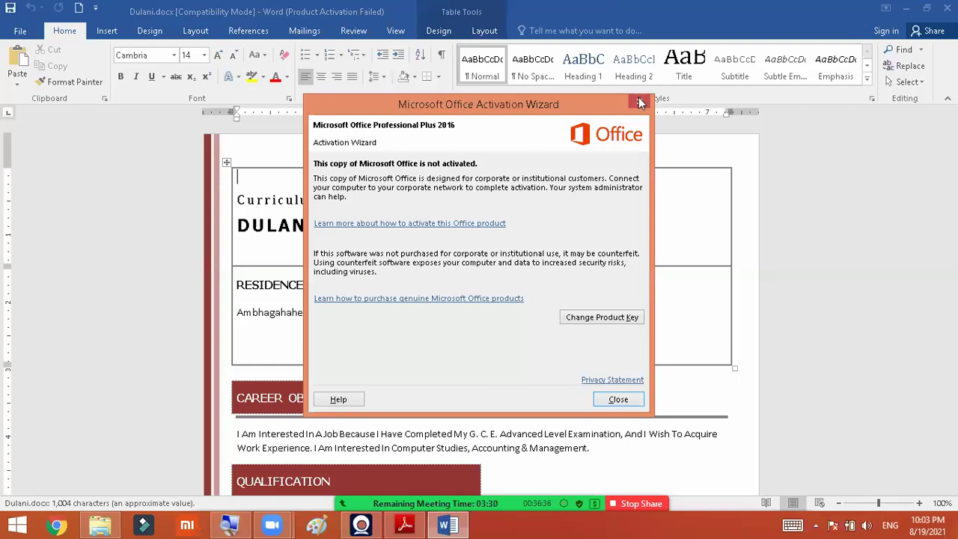
pyautogui.click(947, 8)
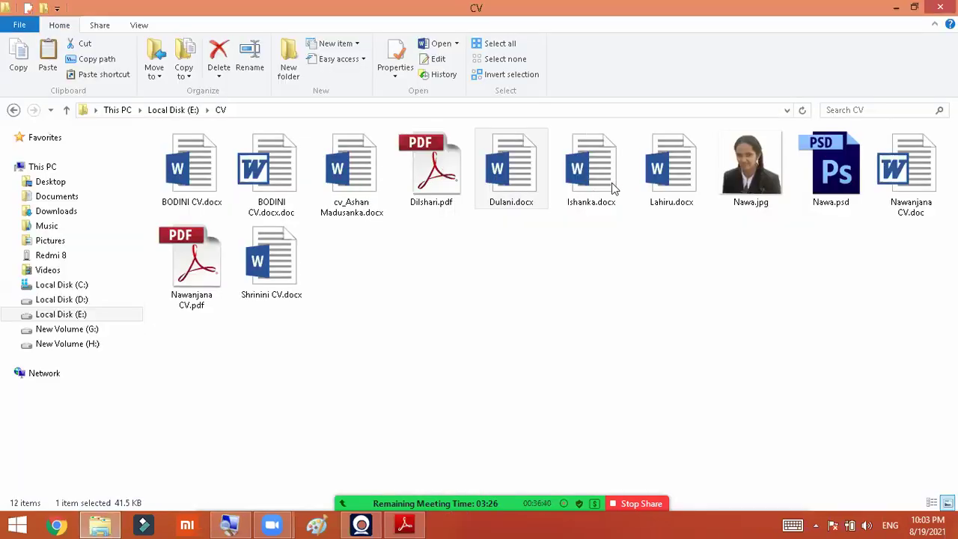
# - Open the last Word document in the CV folder with its file password and look over the CV
pyautogui.doubleClick(273, 278)
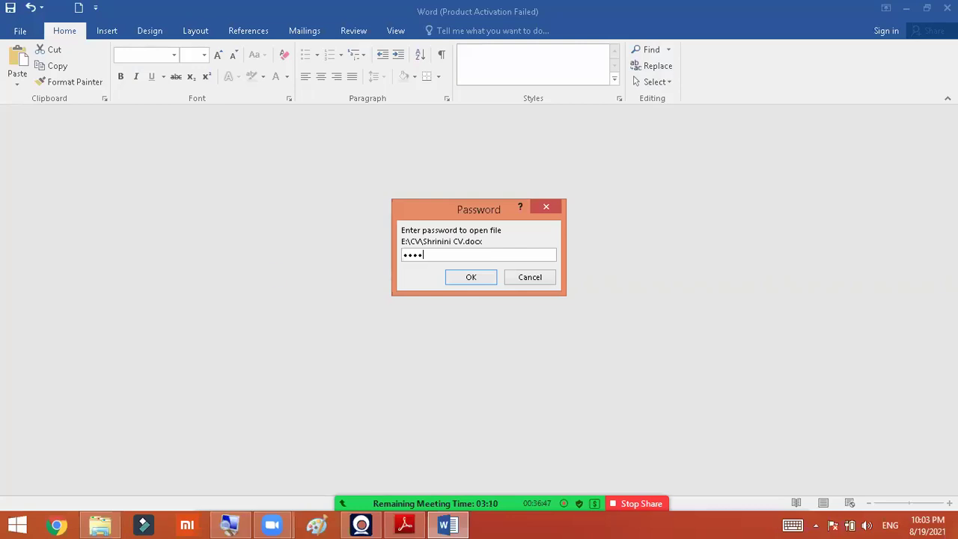
pyautogui.press('Return')
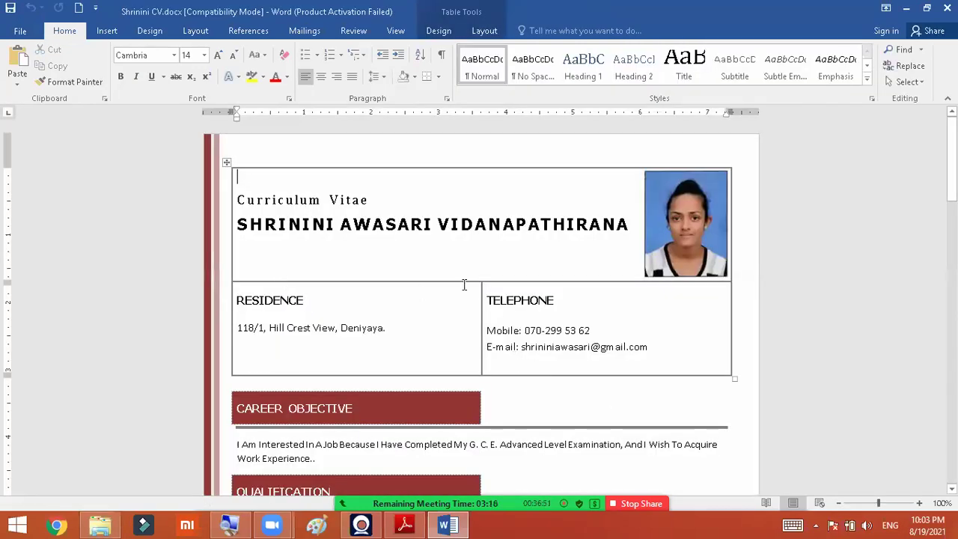
pyautogui.scroll(-2, 464, 285)
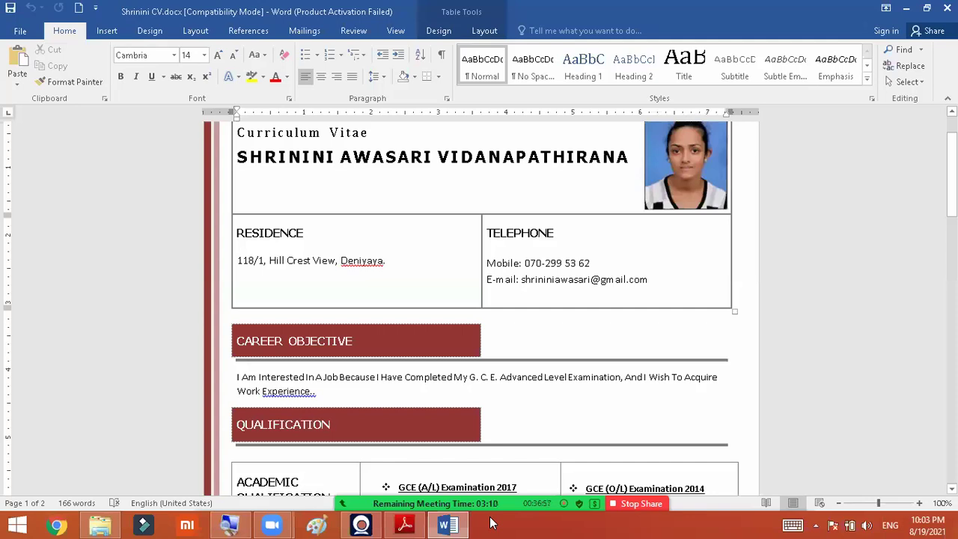
# - Replace the full name below the Curriculum Vitae heading with another person's first name
pyautogui.click(551, 287)
pyautogui.scroll(2, 380, 208)
pyautogui.moveTo(633, 224); pyautogui.dragTo(216, 226)
pyautogui.write('Dulanja')
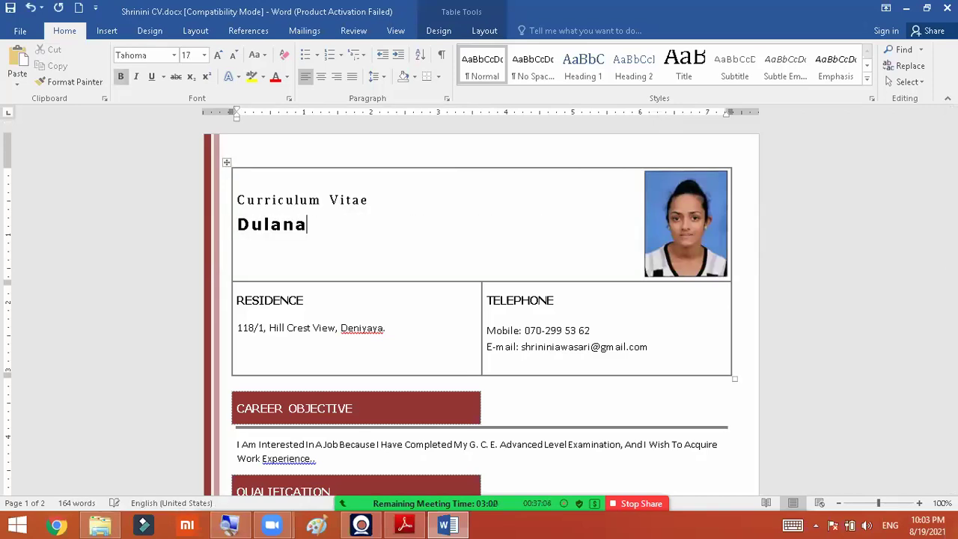
pyautogui.press('BackSpace')
pyautogui.write('jali')
# - Replace the residence address with bcgbcv, and undo both the address and name changes
pyautogui.click(396, 327)
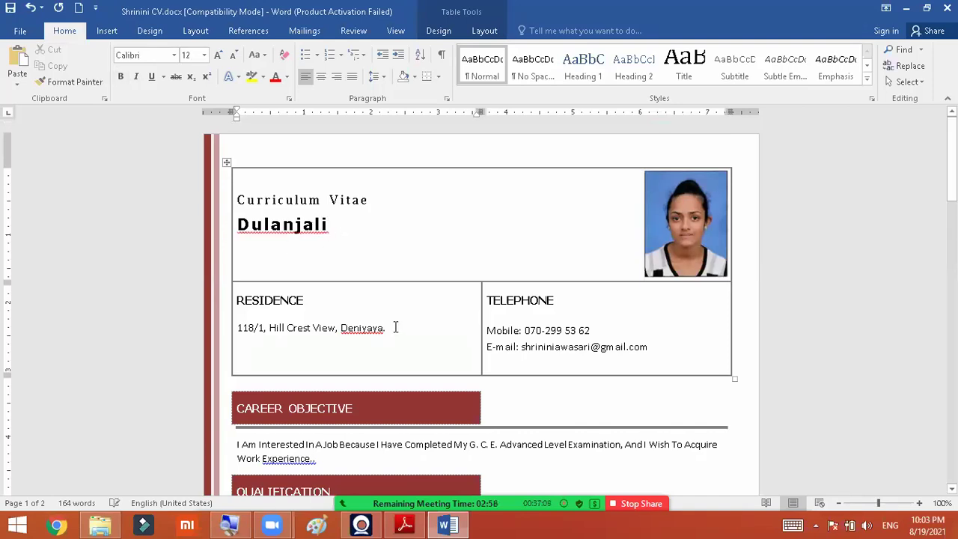
pyautogui.click(228, 333)
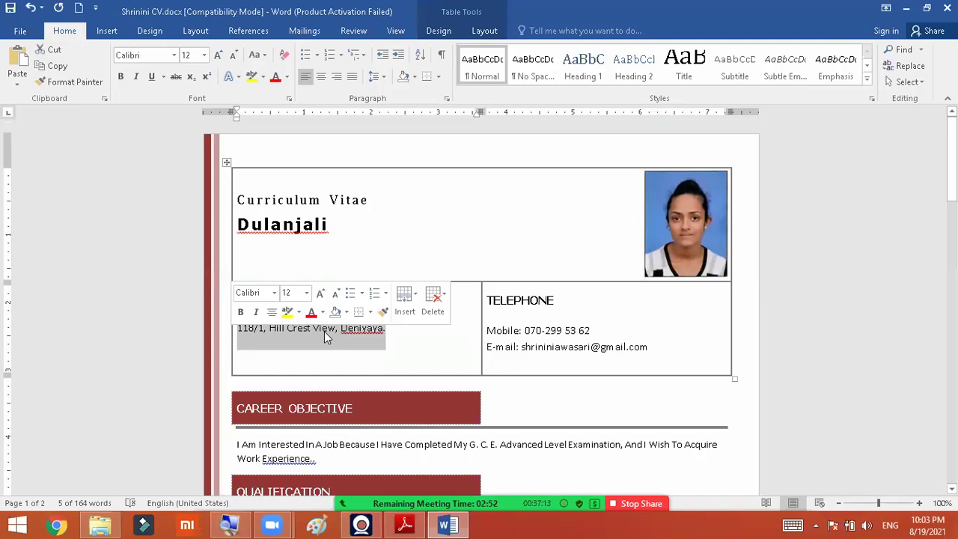
pyautogui.write('bcgbcv')
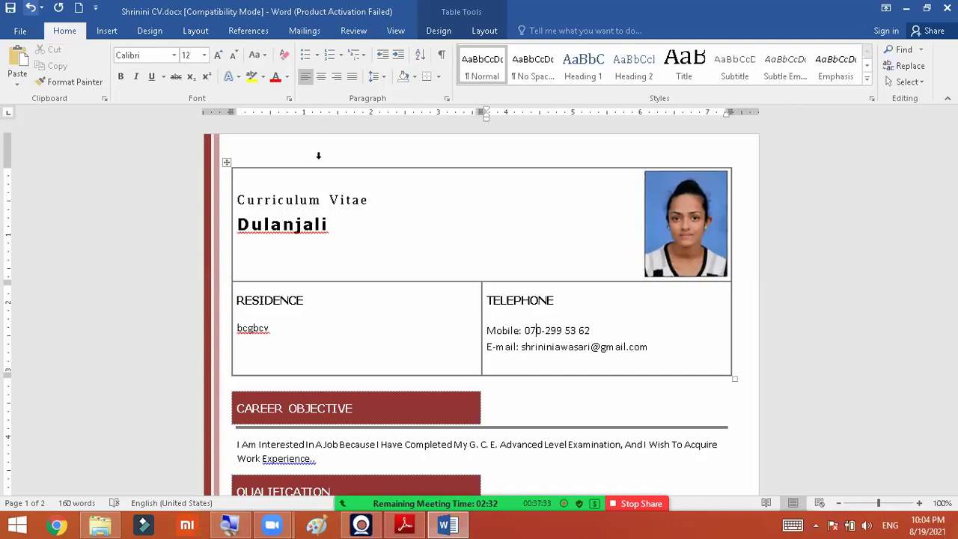
pyautogui.hotkey('ctrl', 'z')
pyautogui.hotkey('ctrl', 'z')
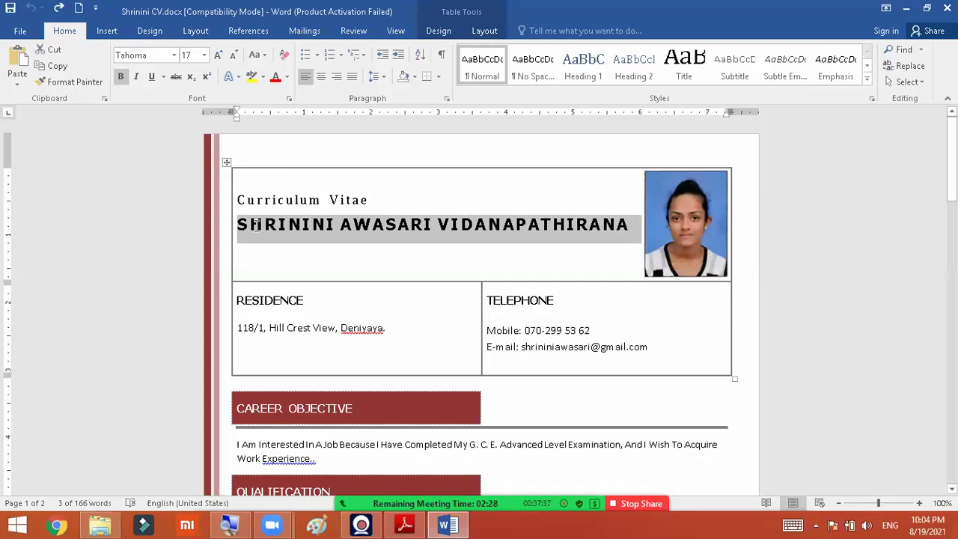
# - Delete the portrait photo from the CV's header table
pyautogui.click(691, 211)
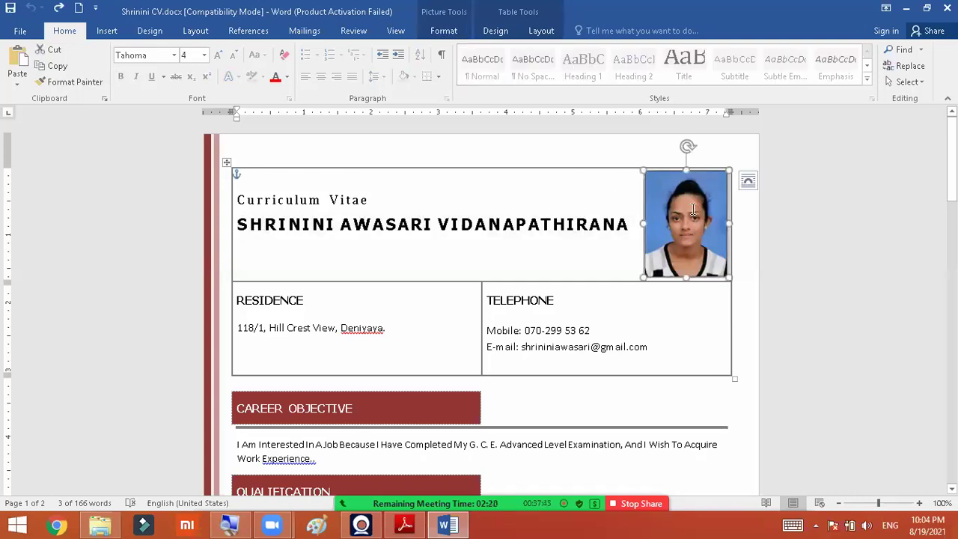
pyautogui.press('Delete')
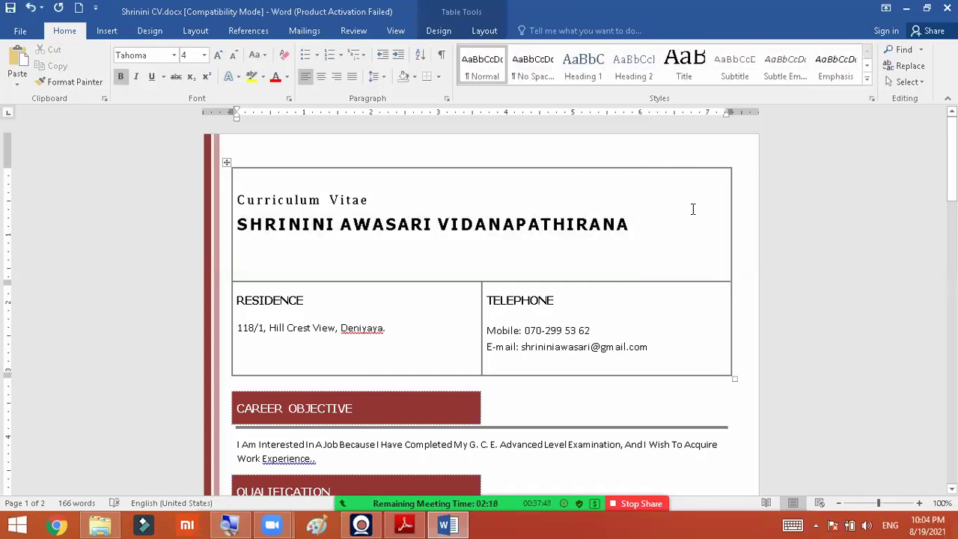